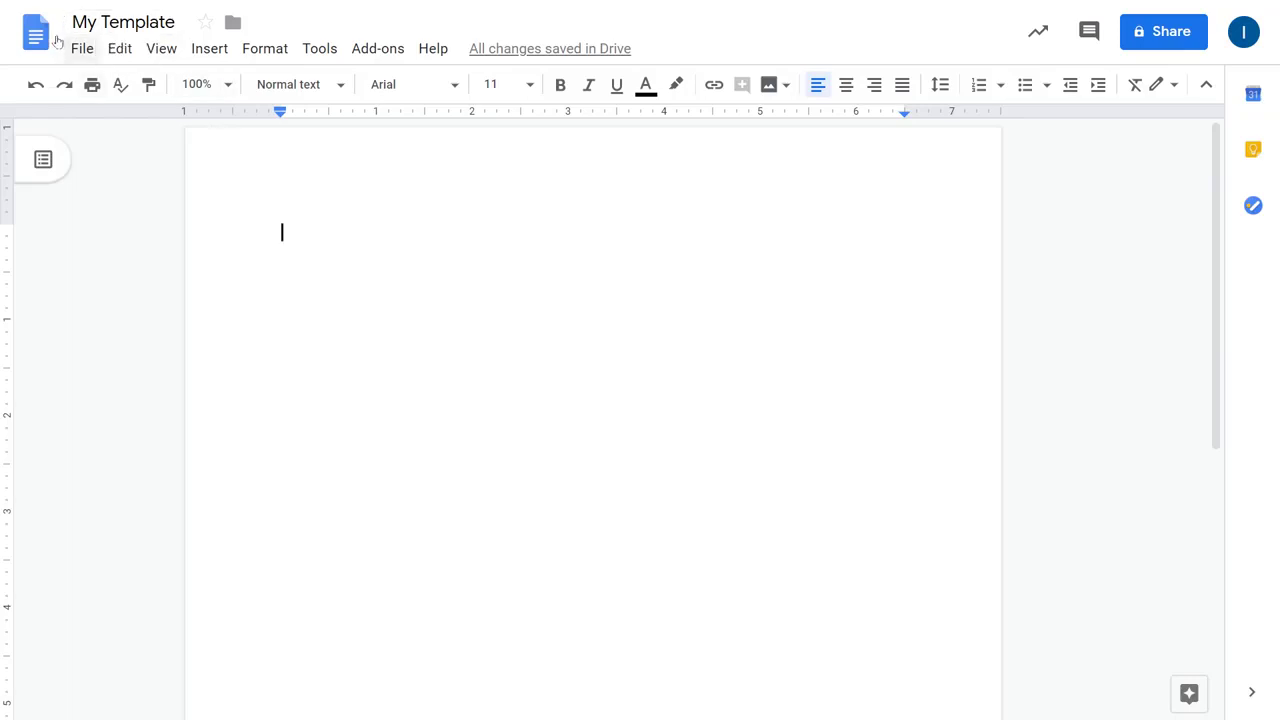
# - Set the top, bottom, left and right page margins of the document to 0 inches
pyautogui.click(80, 48)
pyautogui.moveTo(90, 112)
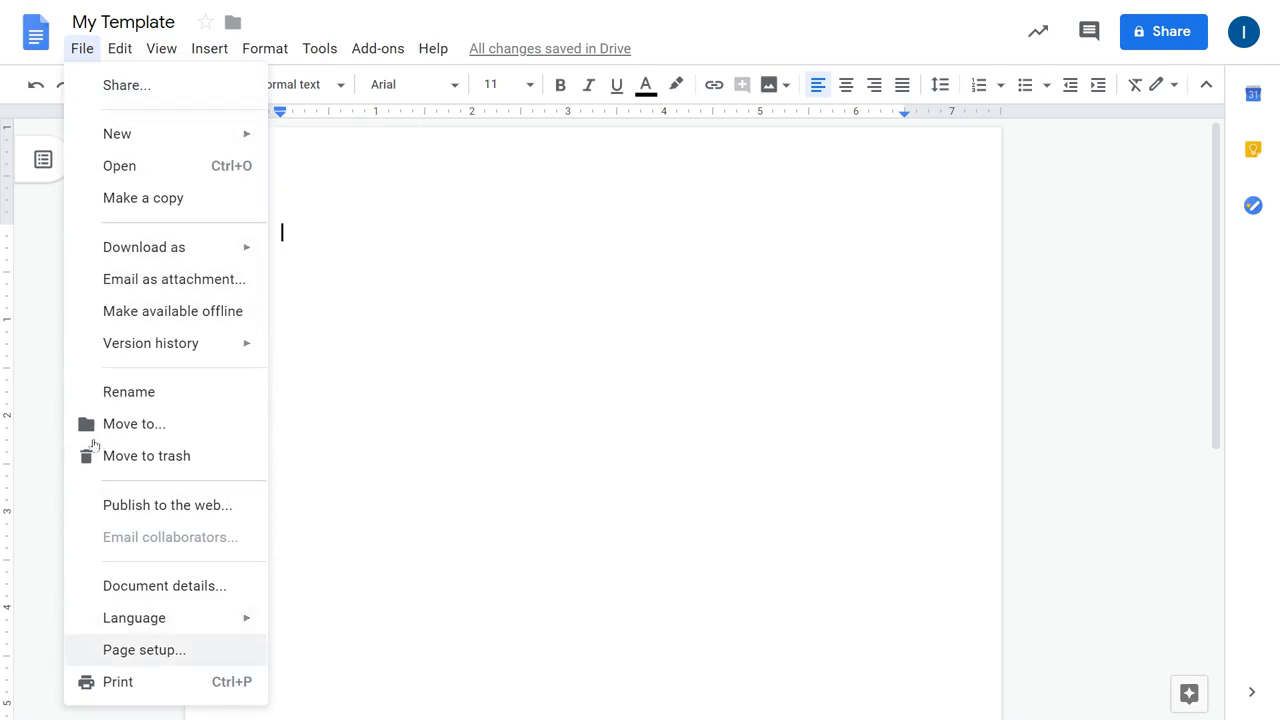
pyautogui.press('Return')
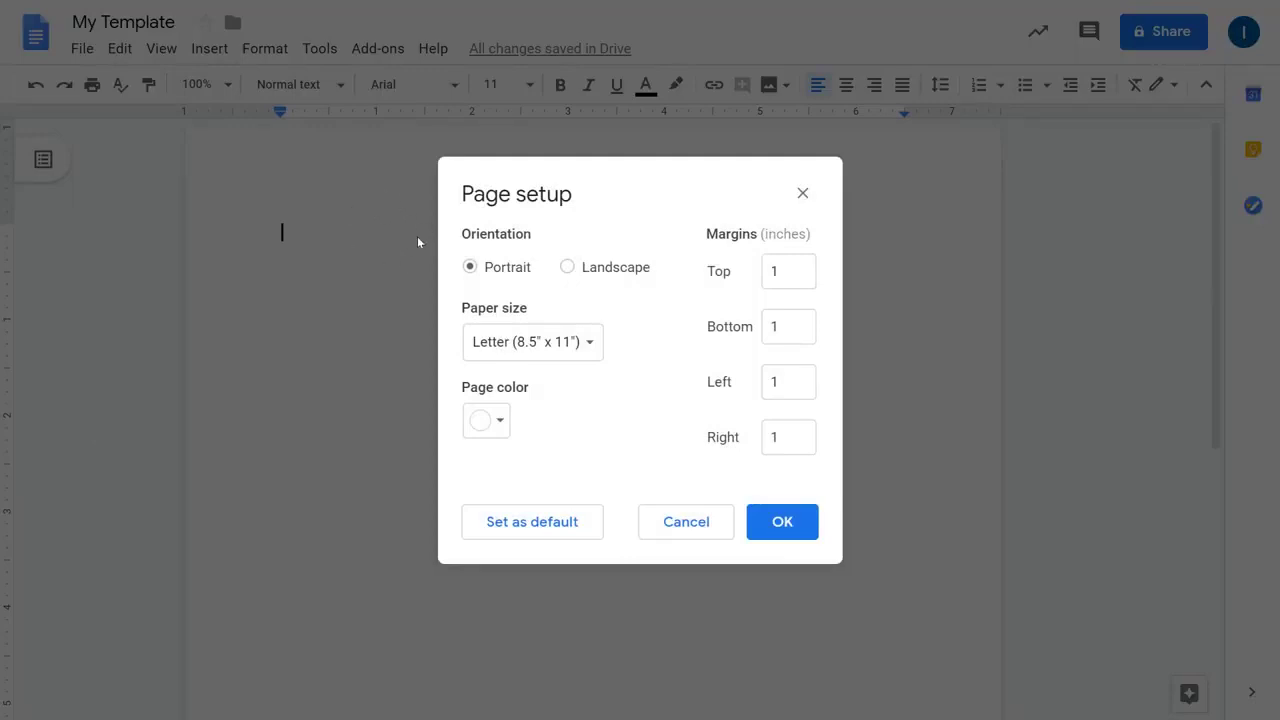
pyautogui.press('Tab')
pyautogui.press('BackSpace')
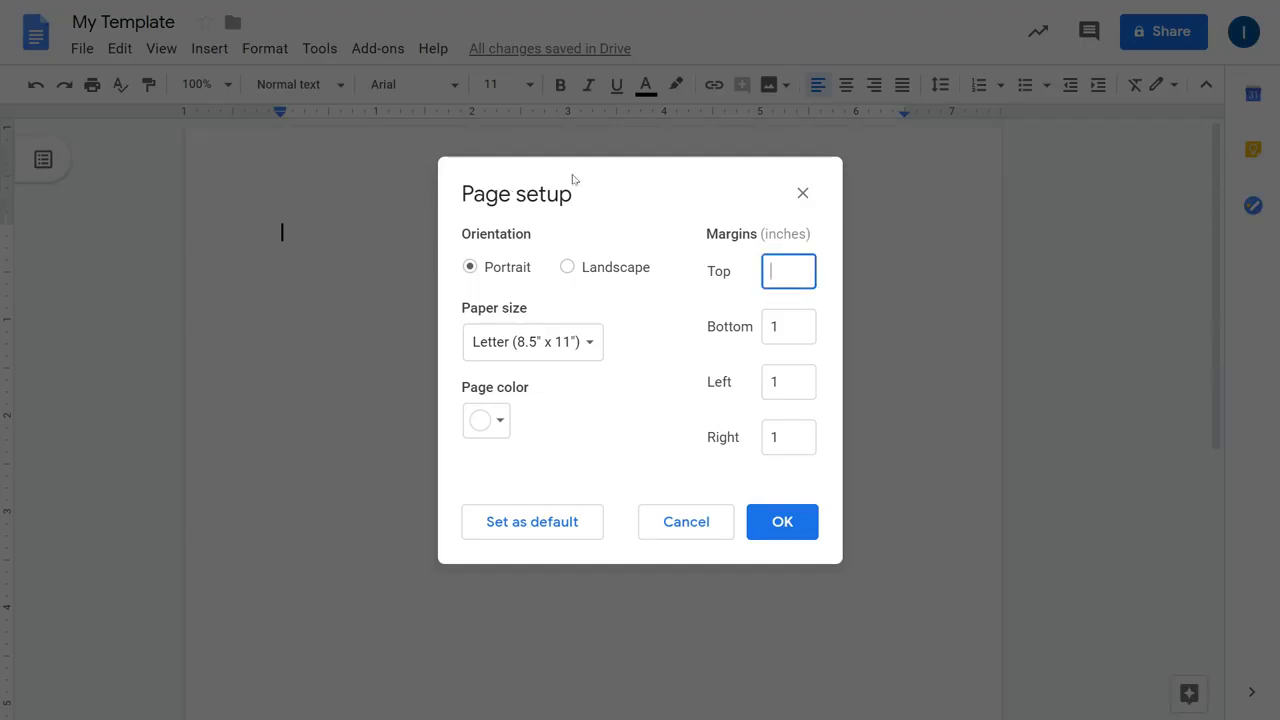
pyautogui.write('0')
pyautogui.press('Tab')
pyautogui.write('0')
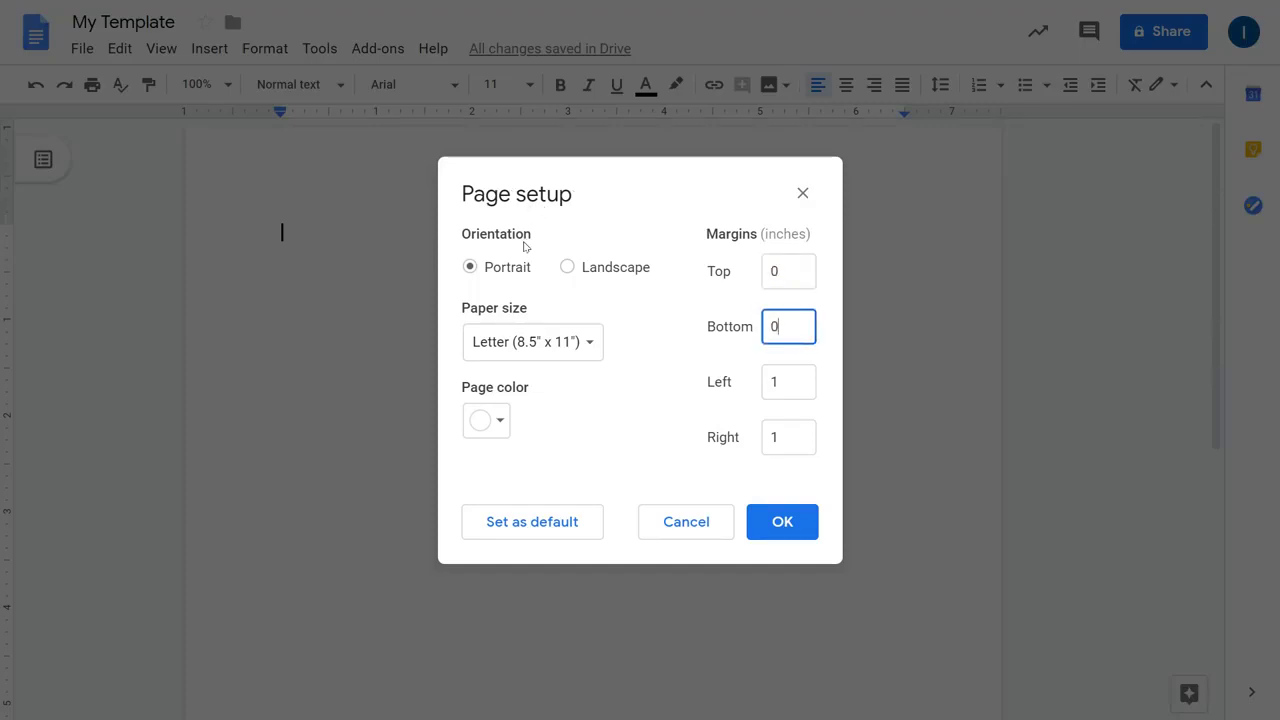
pyautogui.press('Tab')
pyautogui.press('BackSpace')
pyautogui.write('0')
pyautogui.press('Tab')
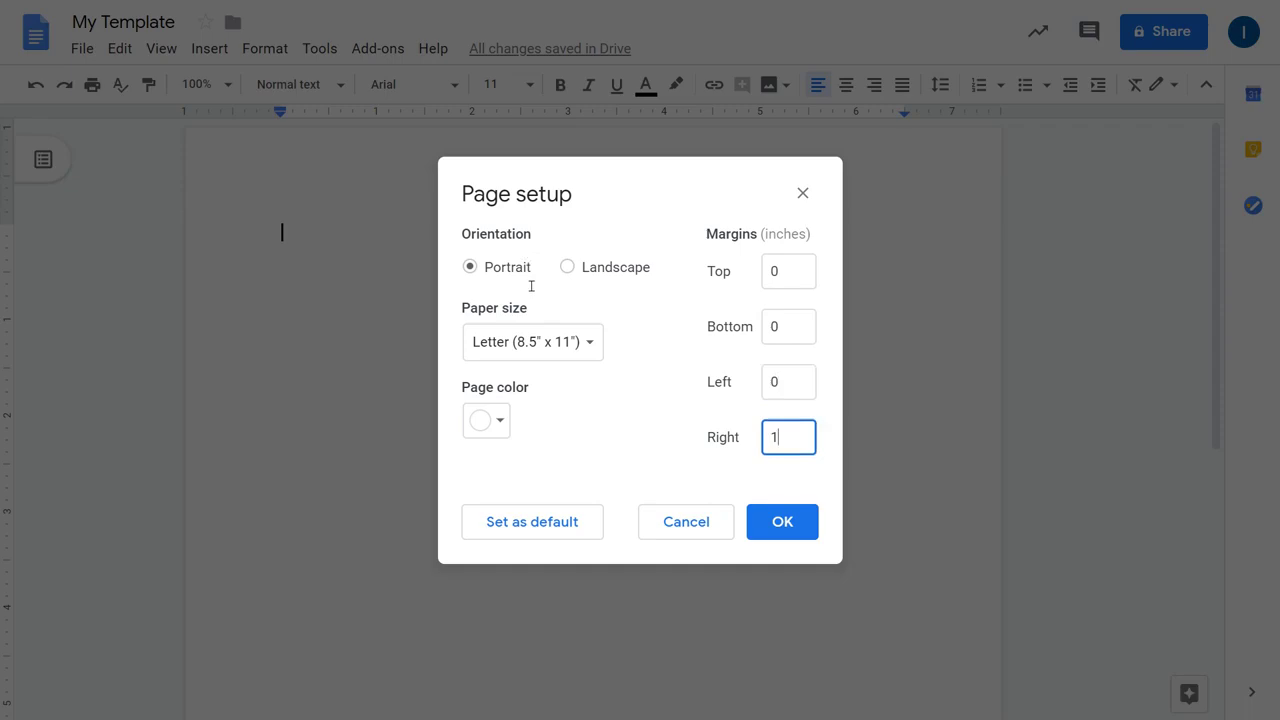
pyautogui.press('BackSpace')
pyautogui.write('0')
pyautogui.press('Return')
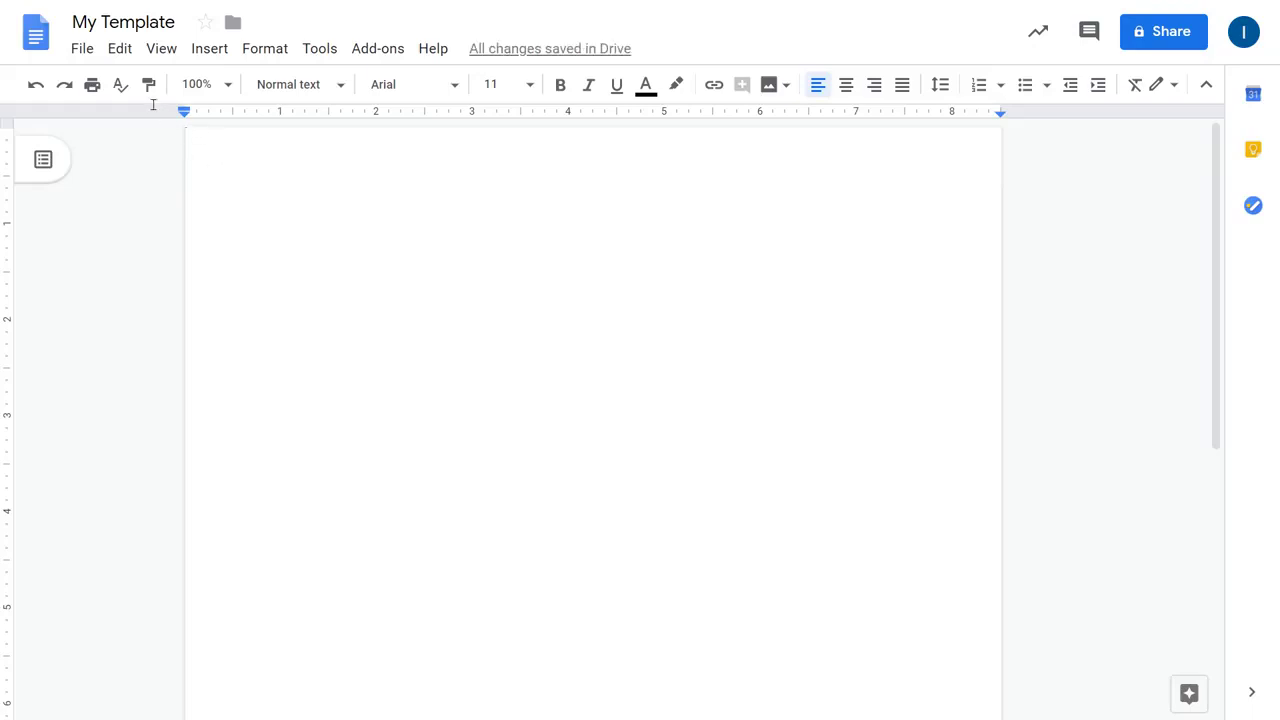
# - Insert a table with four columns and one row at the start of the page
pyautogui.hotkey('alt', 'i')
pyautogui.press('Down')
pyautogui.press('Down')
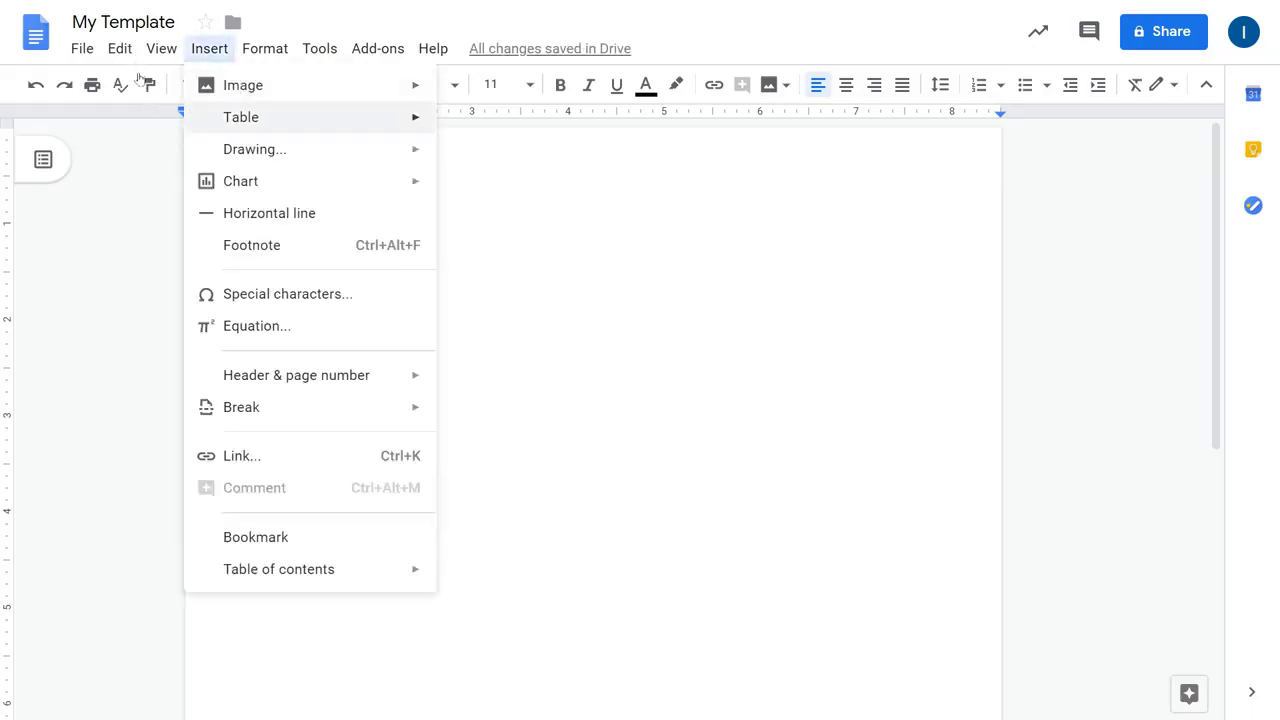
pyautogui.press('Right')
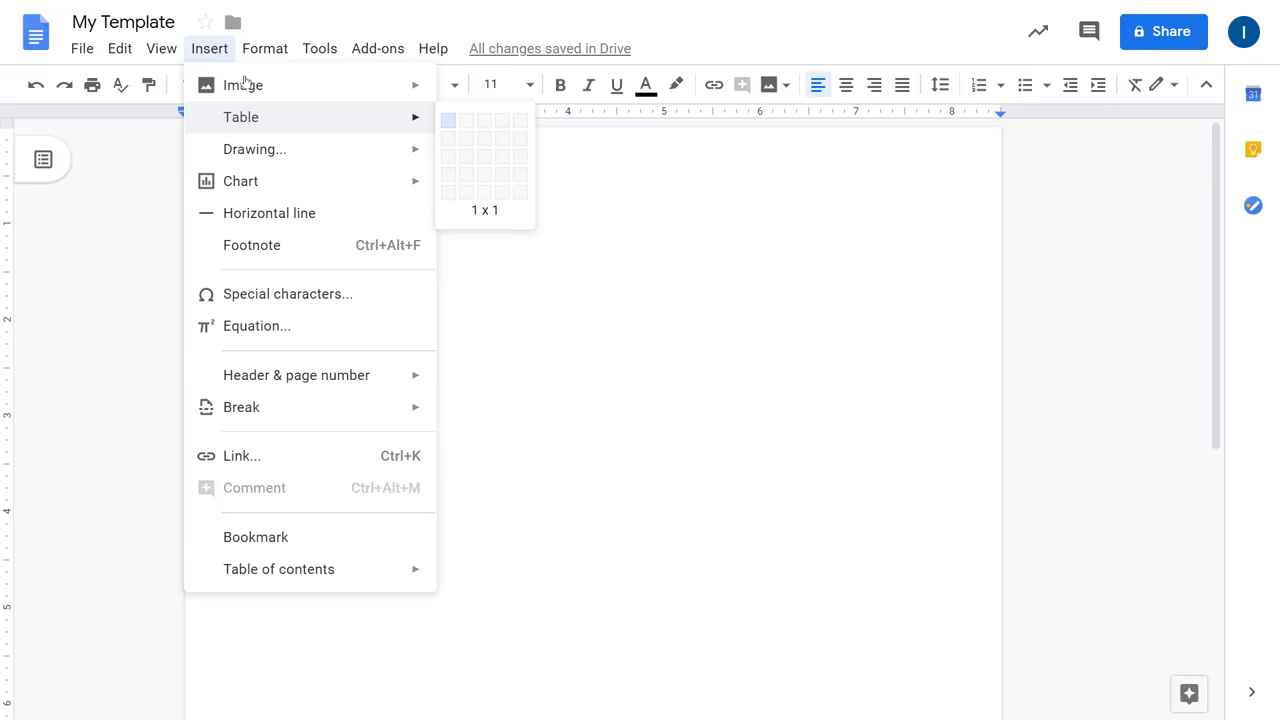
pyautogui.press('Right')
pyautogui.press('Right')
pyautogui.press('Right')
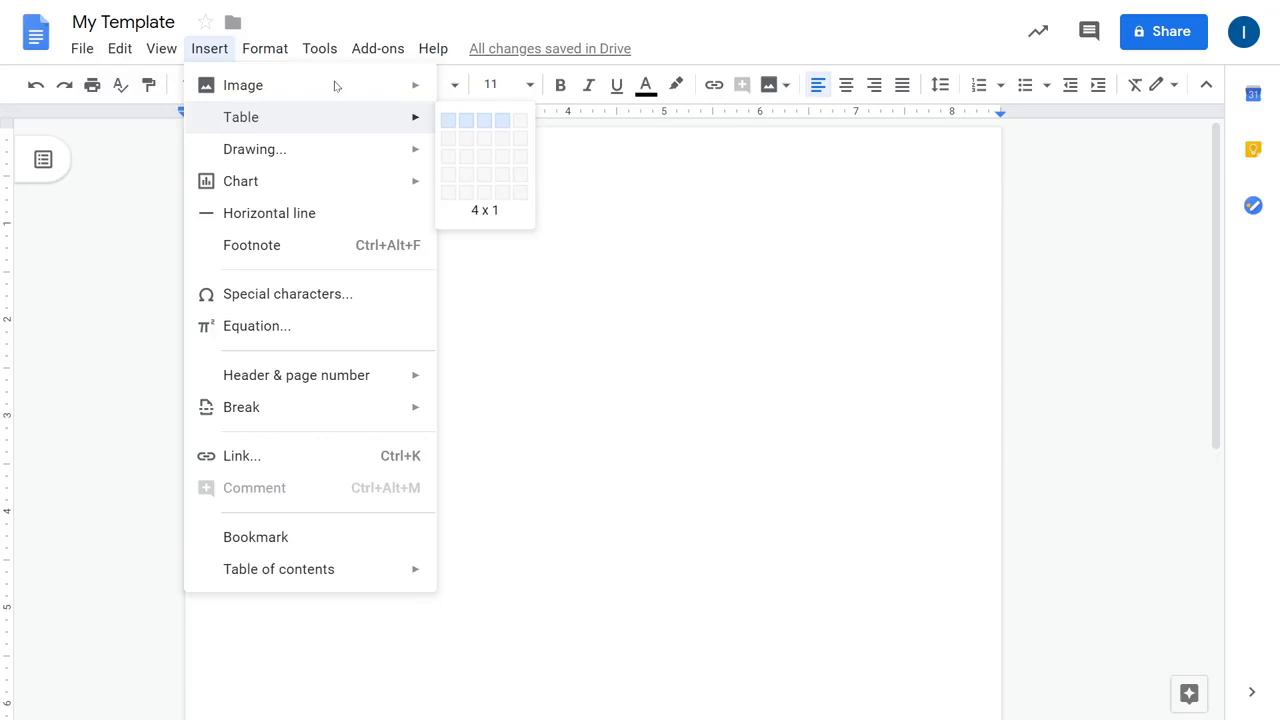
pyautogui.click(502, 120)
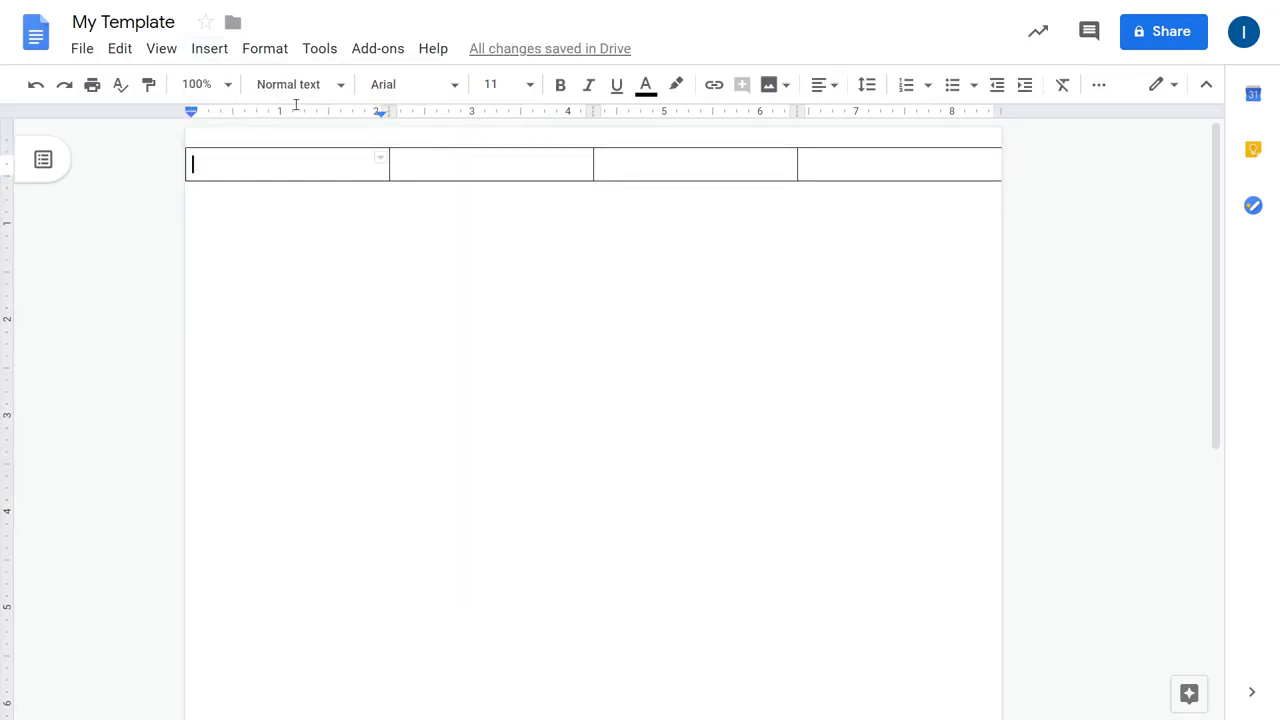
pyautogui.press('Tab')
pyautogui.press('Tab')
pyautogui.press('Tab')
pyautogui.hotkey('shift', 'Tab')
pyautogui.hotkey('shift', 'Tab')
pyautogui.press('Tab')
pyautogui.press('Tab')
pyautogui.hotkey('shift', 'Tab')
pyautogui.hotkey('shift', 'Tab')
pyautogui.press('Tab')
pyautogui.press('Tab')
# - Enter the placeholder {{Product Code}} in the table's first cell and add a new line below it
pyautogui.tripleClick(226, 160)
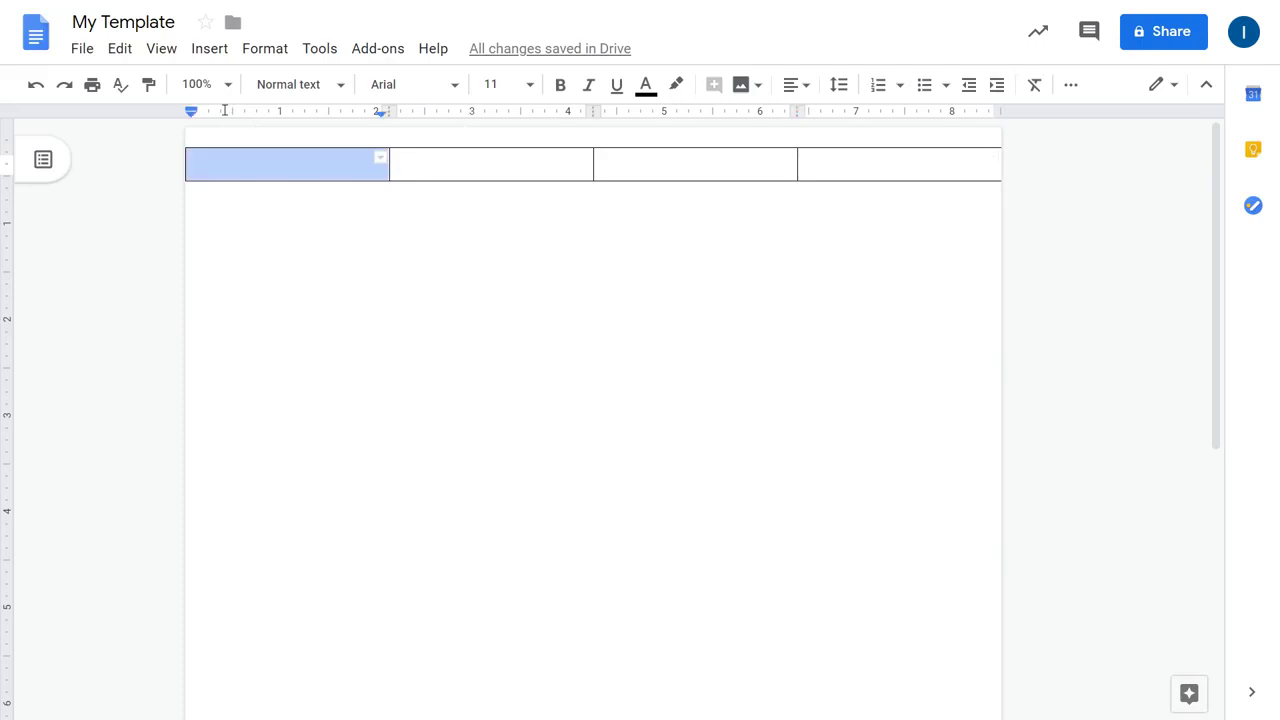
pyautogui.press('Left')
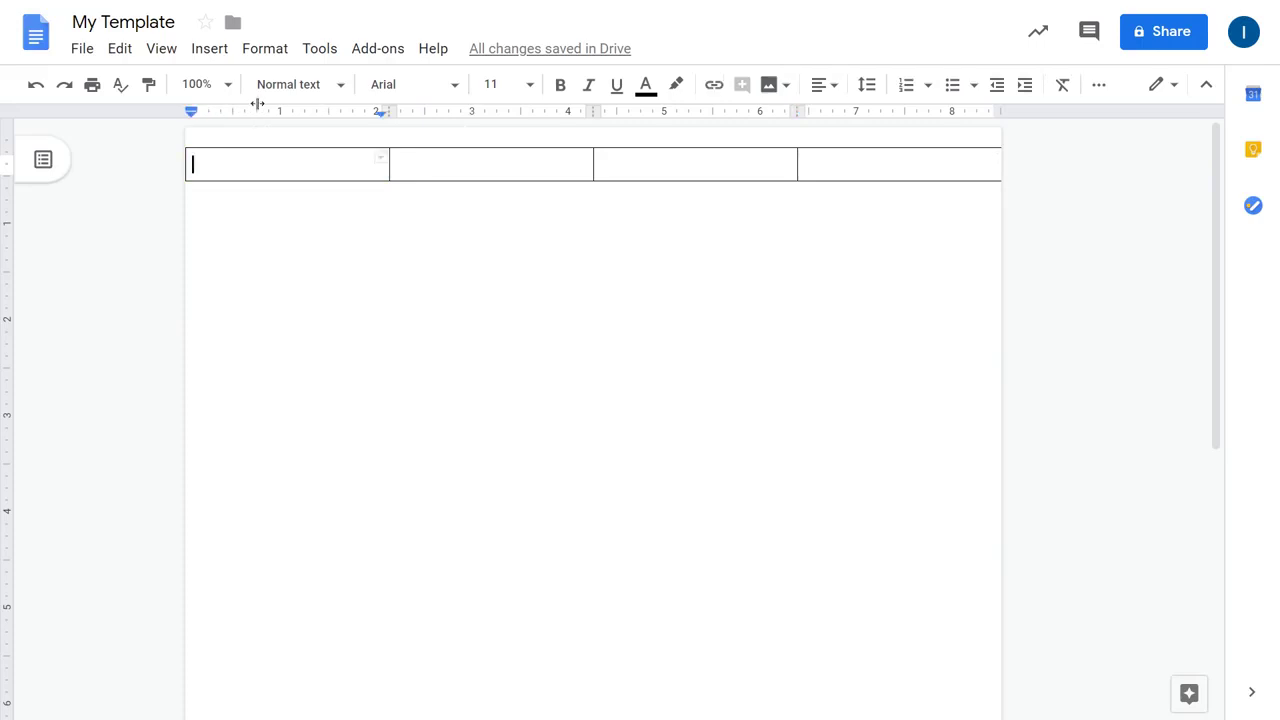
pyautogui.write('{{')
pyautogui.write('Produc')
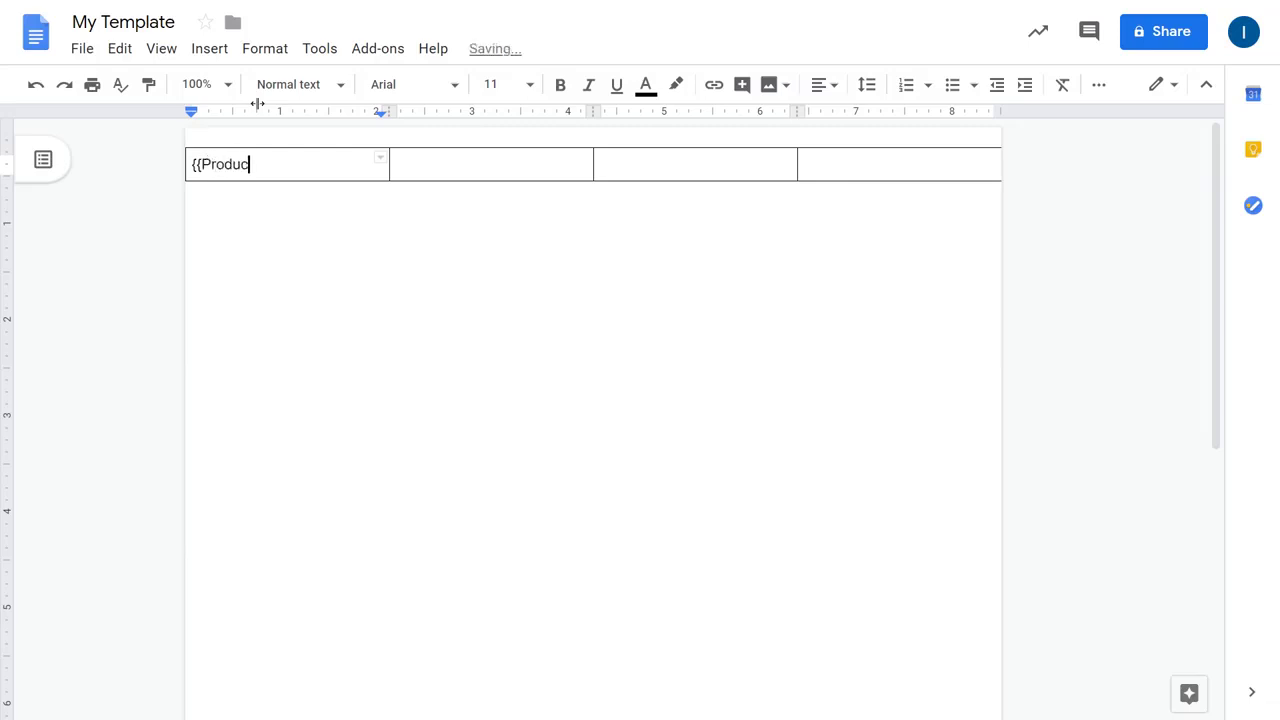
pyautogui.write('t Code}}')
pyautogui.press('Return')
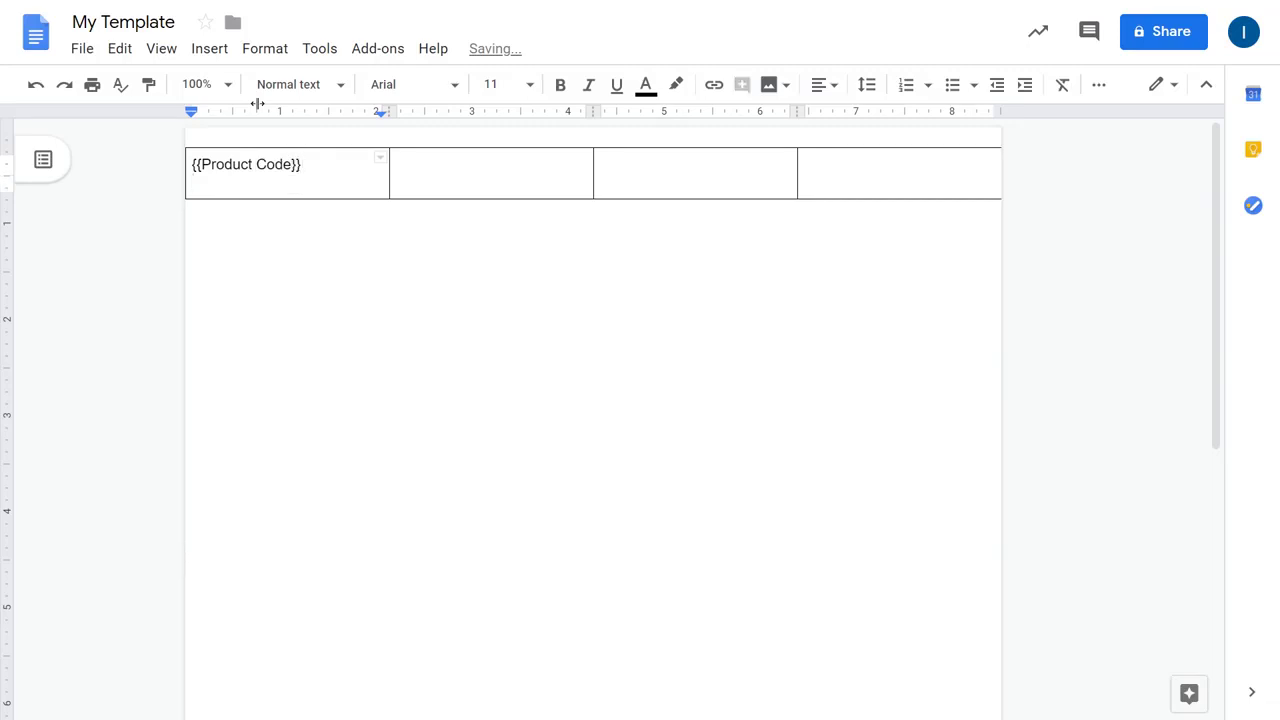
pyautogui.press('Down')
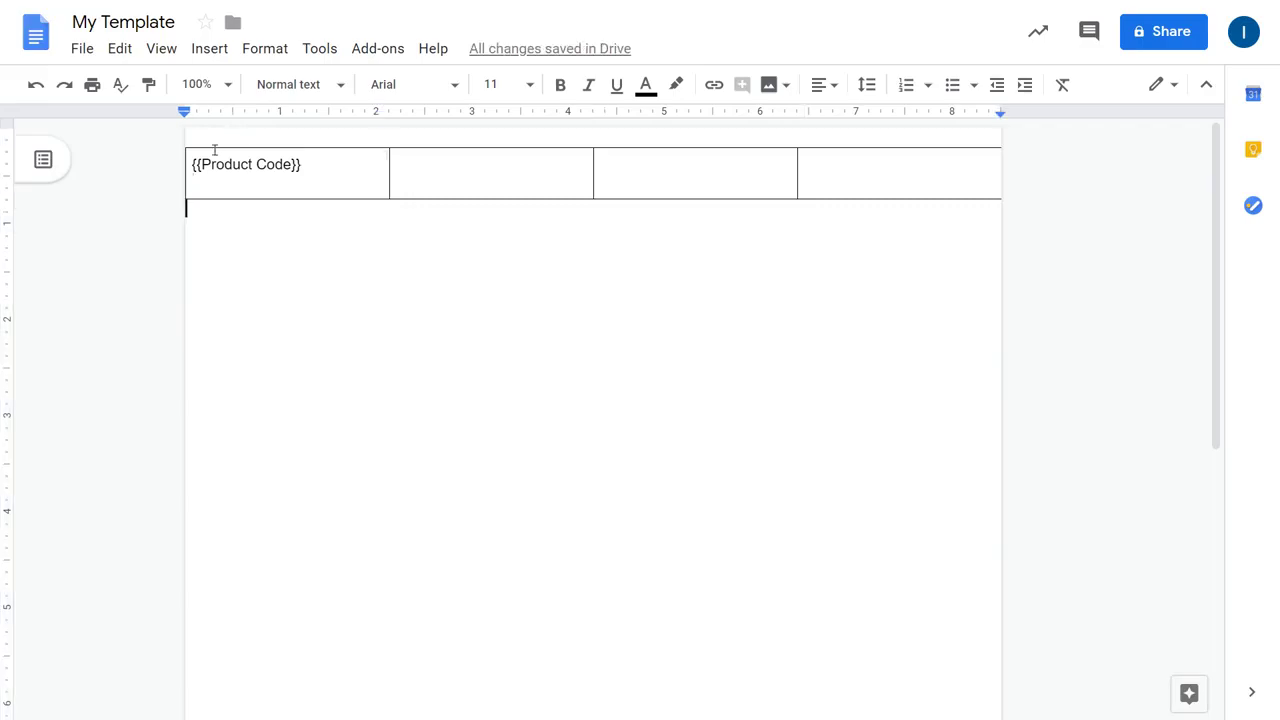
# - Switch to the product spreadsheet and check the column headings in its first row
pyautogui.hotkey('ctrl', 'shift', 'Tab')
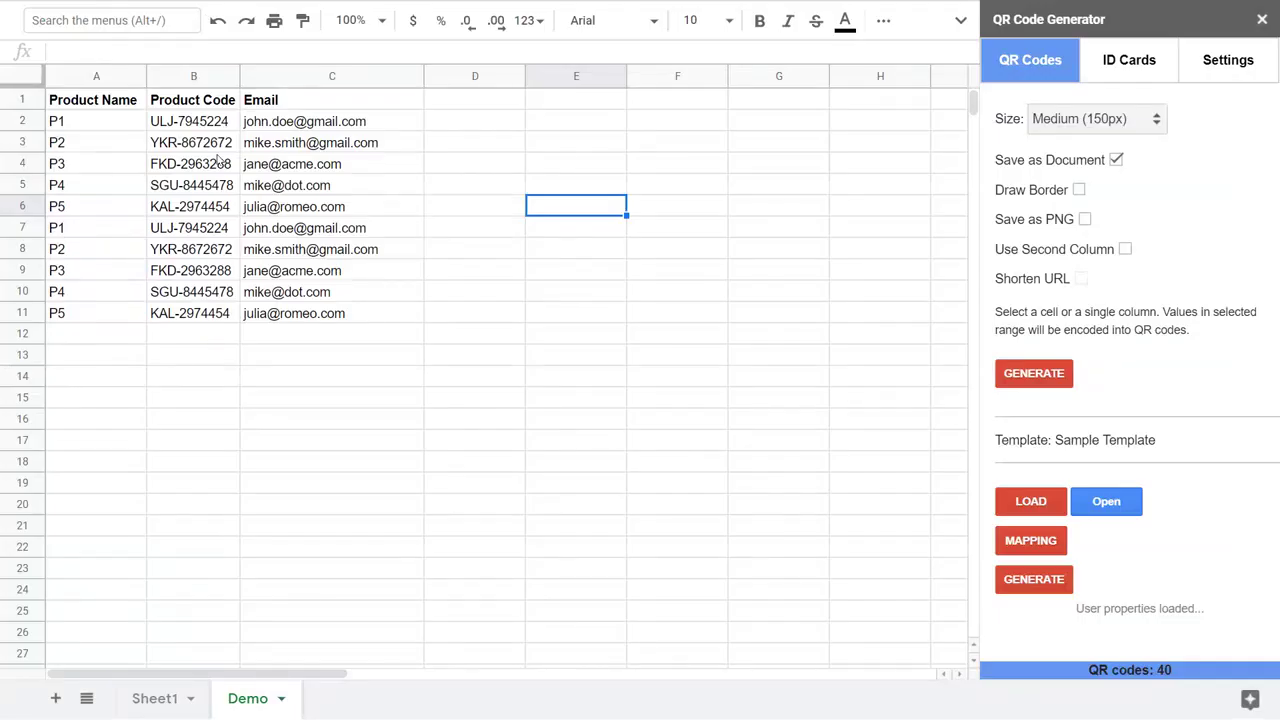
pyautogui.click(172, 75)
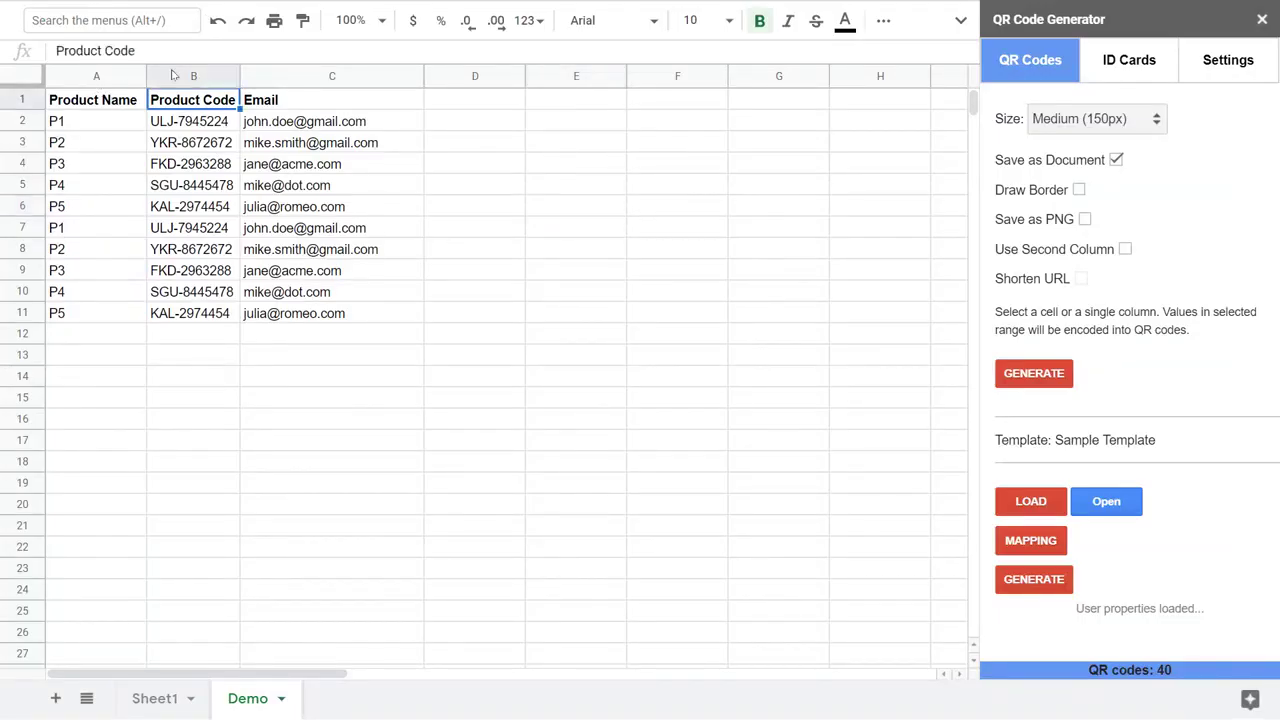
pyautogui.press('Right')
pyautogui.press('Left')
pyautogui.press('Left')
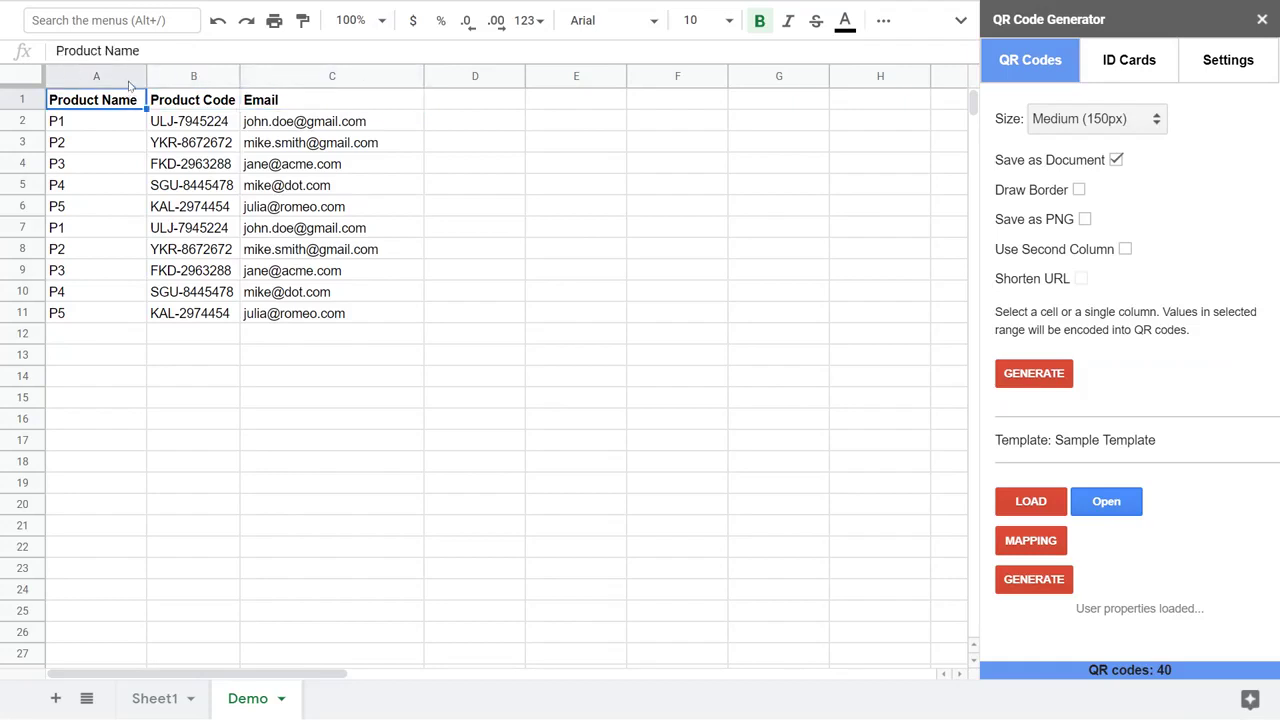
pyautogui.press('Right')
pyautogui.press('Down')
pyautogui.press('Up')
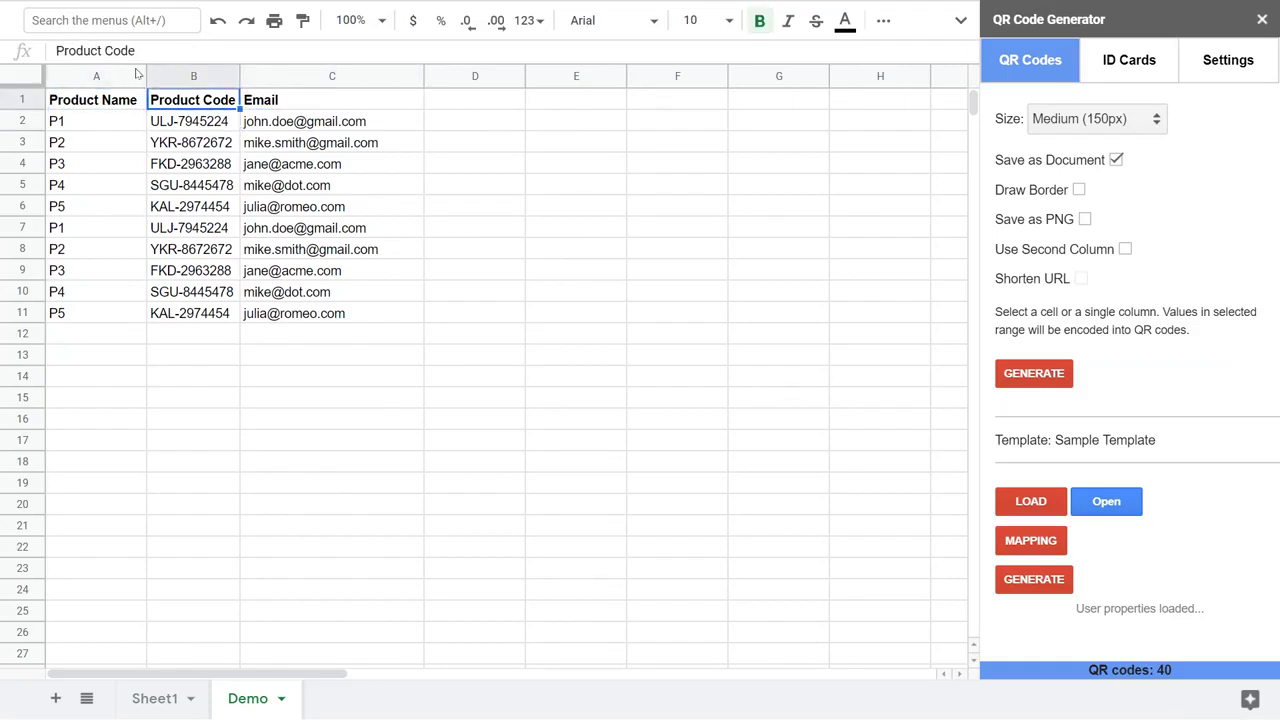
# - Examine the product codes in rows 2 to 11 and the entries of the Email column
pyautogui.press('Down')
pyautogui.hotkey('shift', 'Down')
pyautogui.hotkey('shift', 'Down')
pyautogui.hotkey('shift', 'Down')
pyautogui.hotkey('shift', 'Down')
pyautogui.hotkey('shift', 'Down')
pyautogui.hotkey('shift', 'Down')
pyautogui.hotkey('shift', 'Down')
pyautogui.hotkey('shift', 'Down')
pyautogui.hotkey('shift', 'Down')
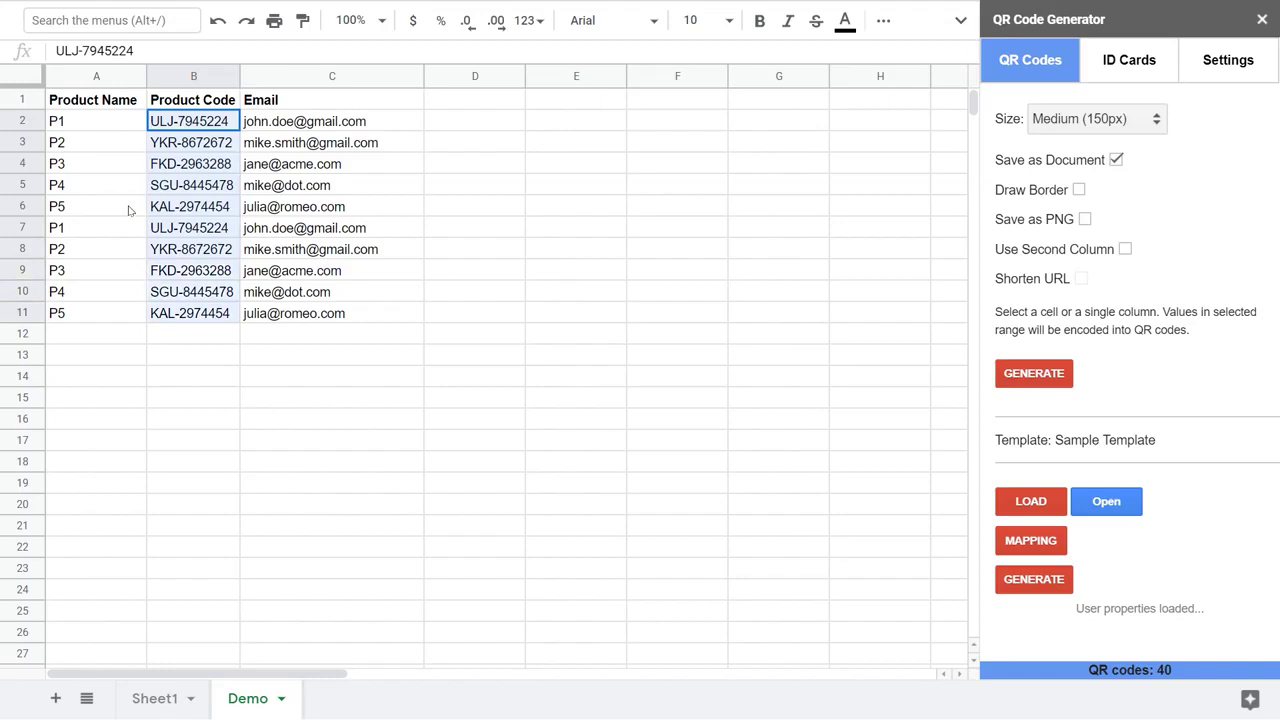
pyautogui.press('Right')
pyautogui.press('Down')
pyautogui.press('Down')
pyautogui.press('Down')
pyautogui.press('Down')
pyautogui.press('Down')
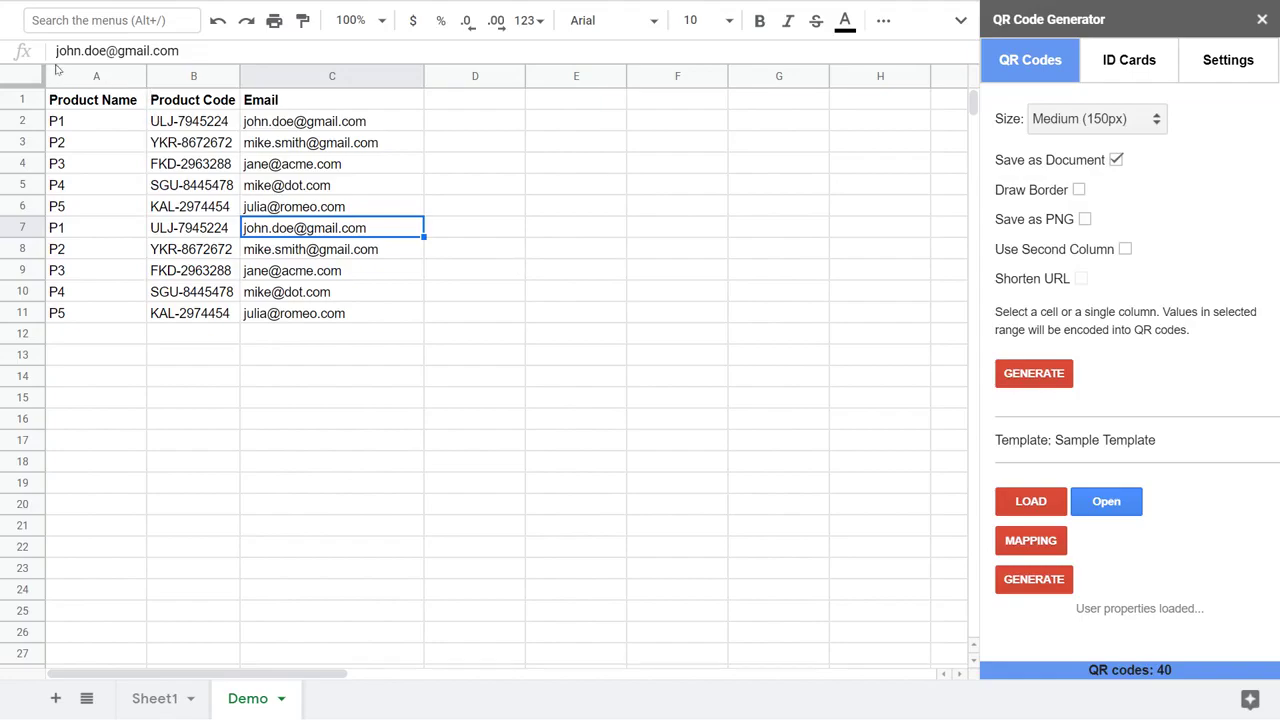
# - Return to the My Template document and centre the {{Product Code}} placeholder in its cell
pyautogui.click(70, 99)
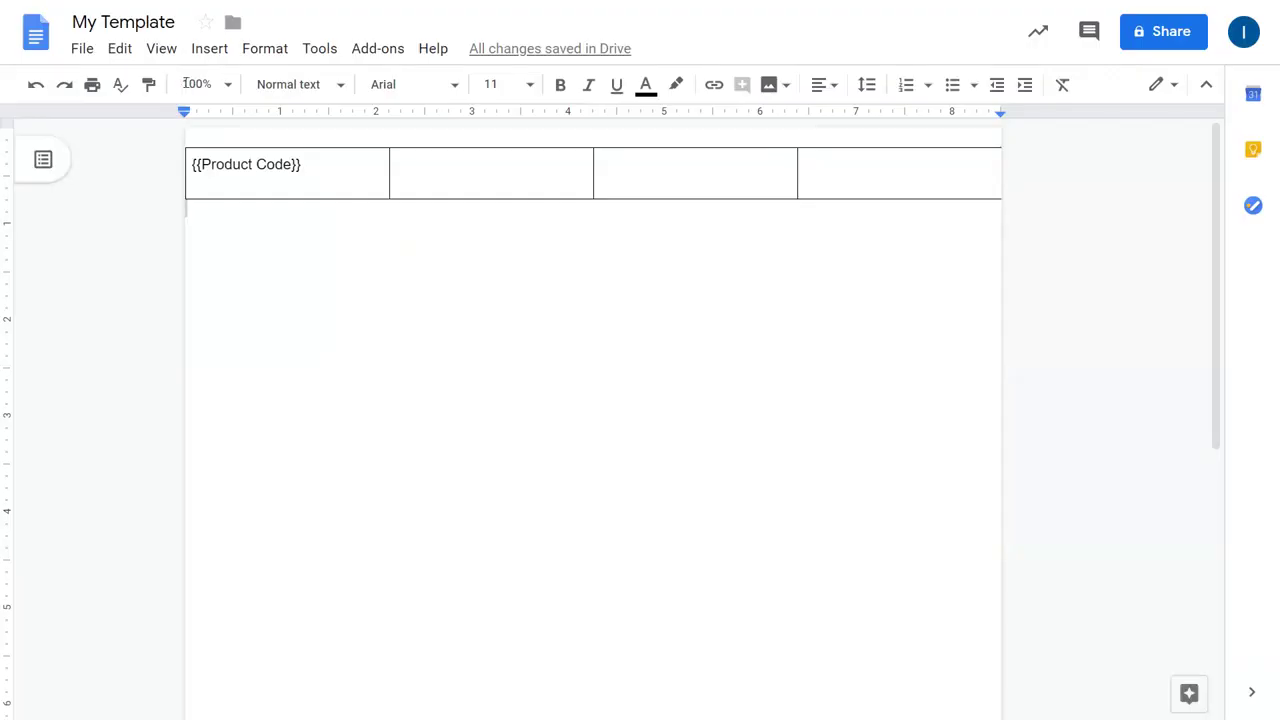
pyautogui.press('Up')
pyautogui.press('Left')
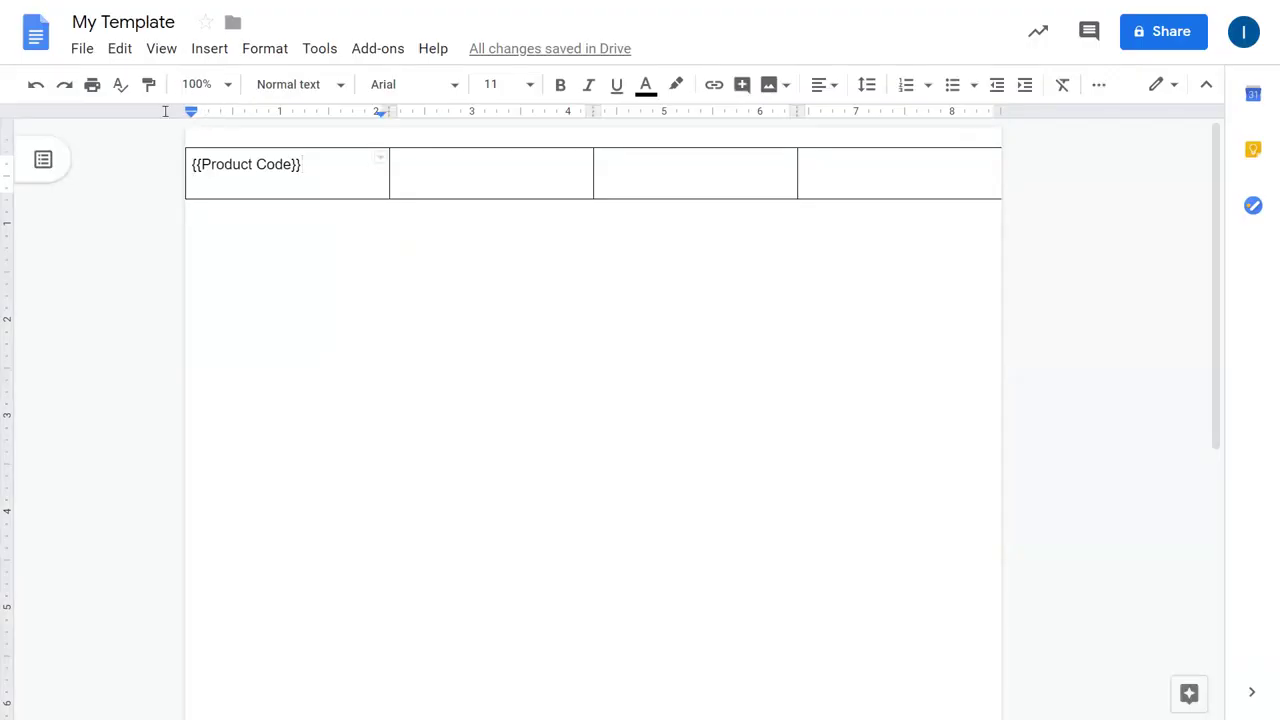
pyautogui.hotkey('shift', 'Home')
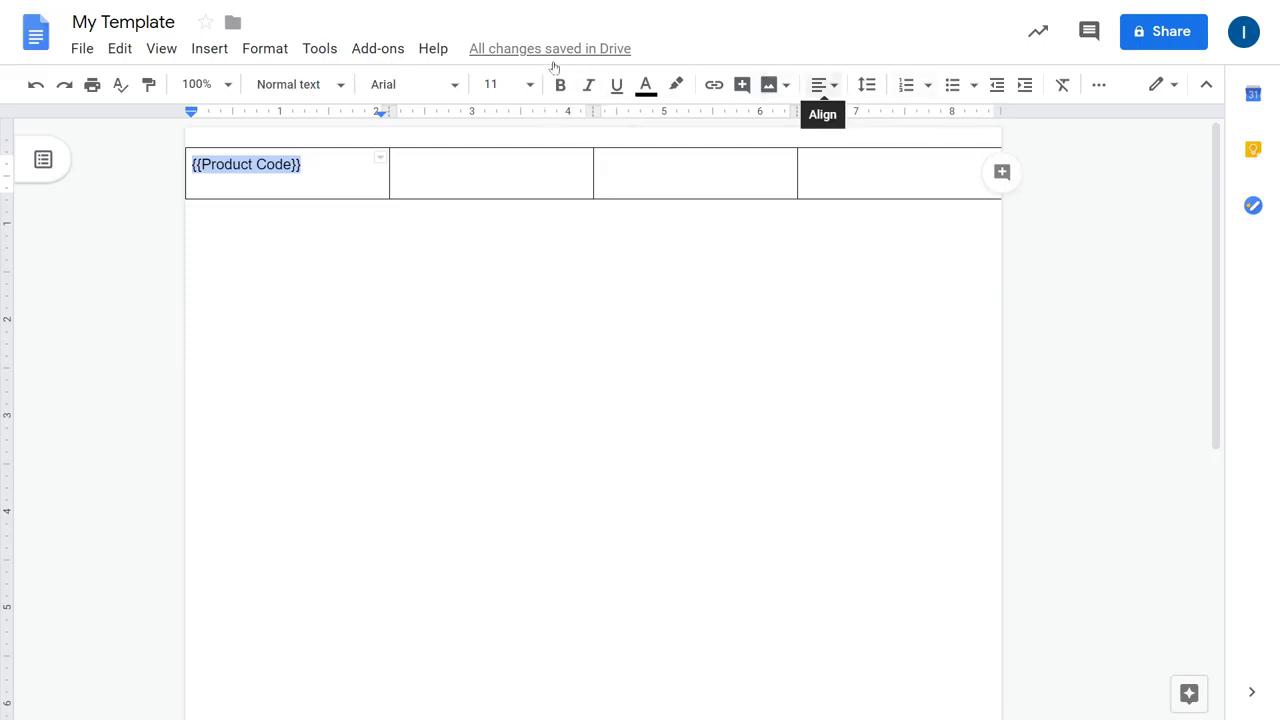
pyautogui.click(824, 85)
pyautogui.click(770, 122)
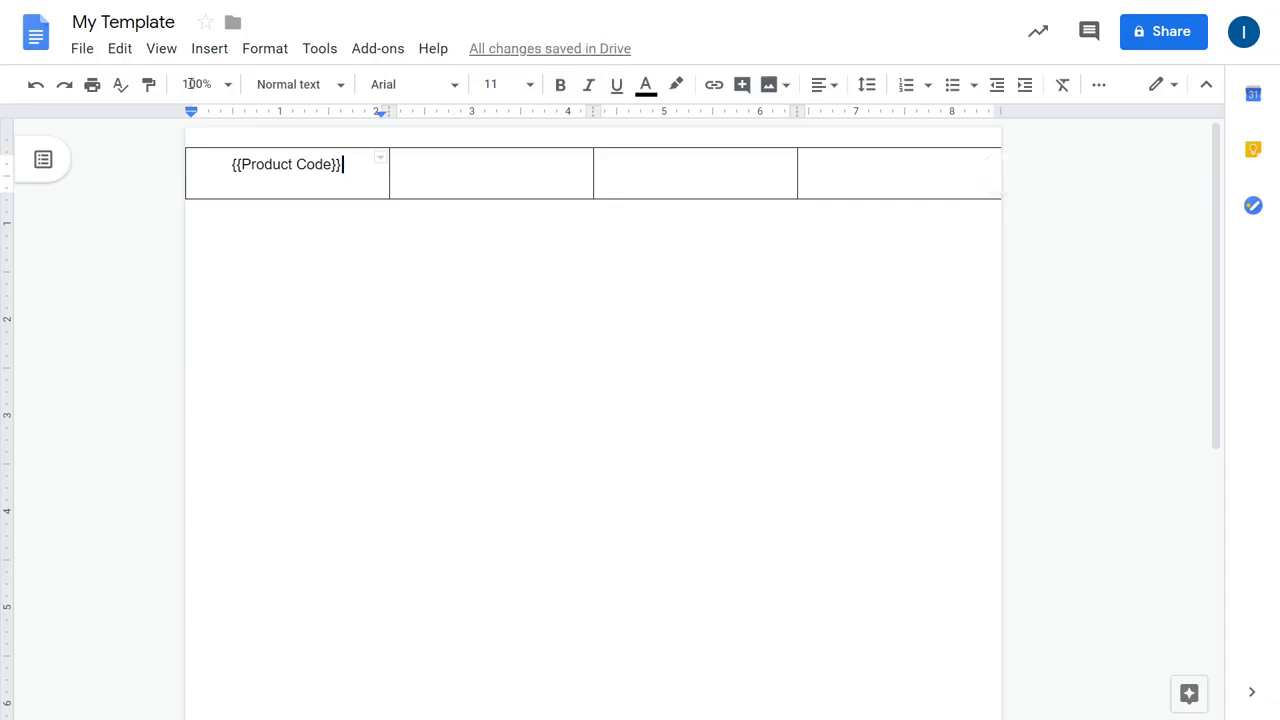
# - Insert a horizontal line below the {{Product Code}} placeholder and add the placeholder {{Name}} under it
pyautogui.click(209, 48)
pyautogui.press('Down')
pyautogui.press('Return')
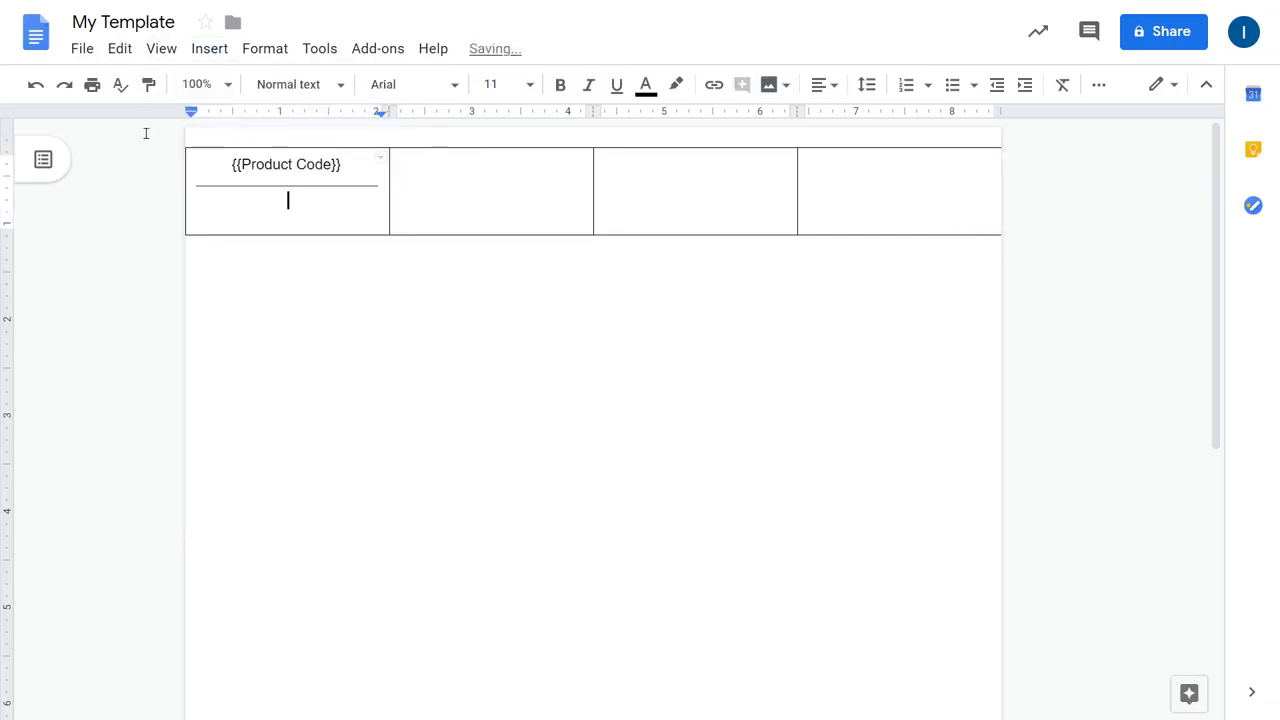
pyautogui.write('{{Name{{')
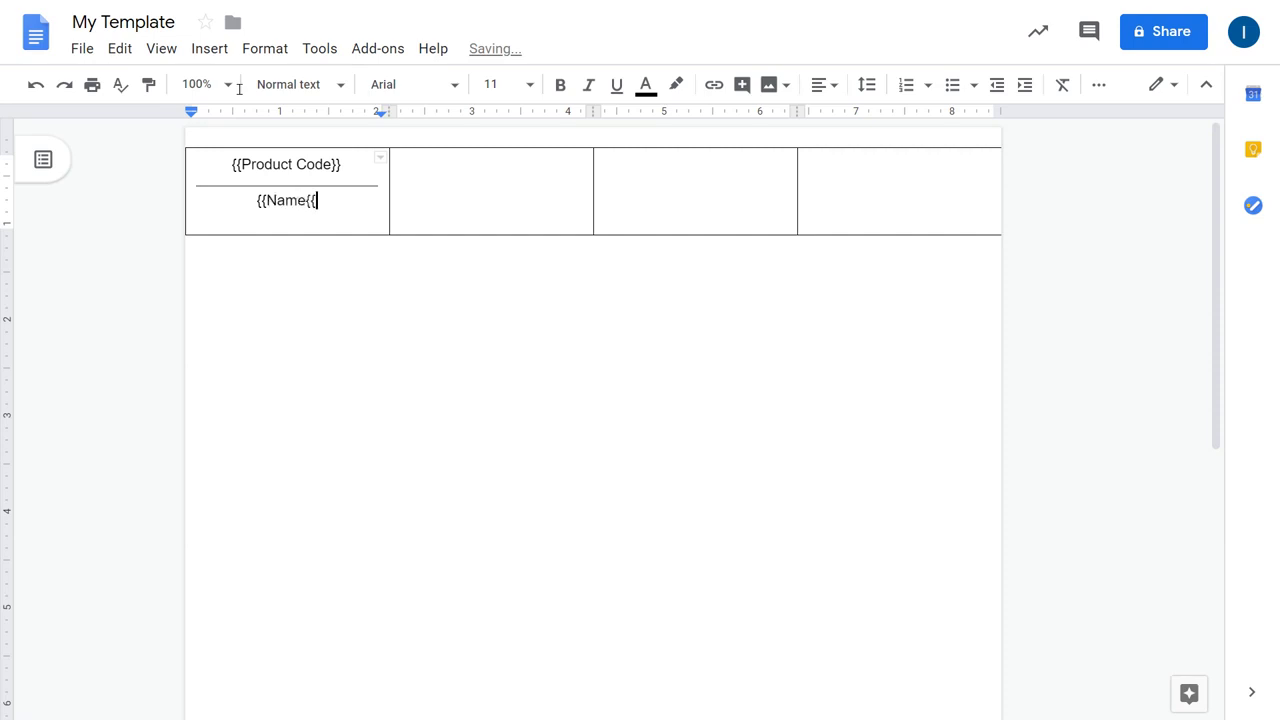
pyautogui.write('}')
# - Format the {{Name}} placeholder as 12-point bold red text
pyautogui.hotkey('shift', 'Home')
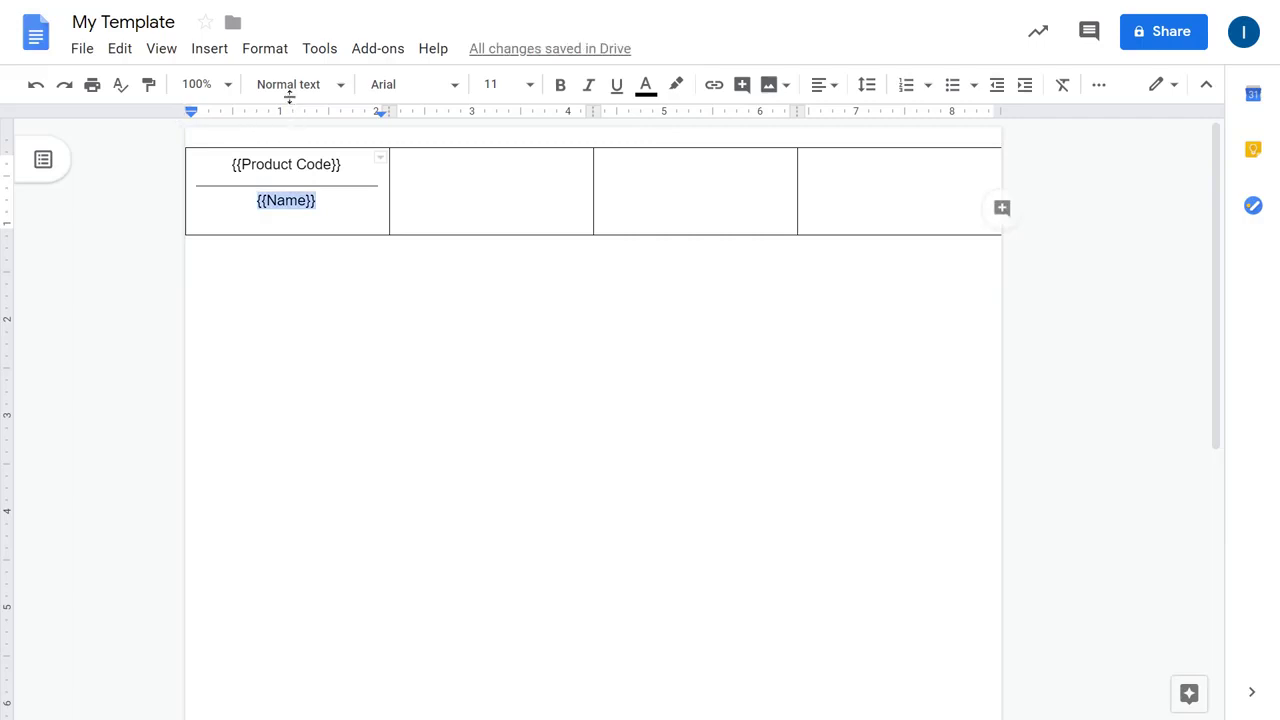
pyautogui.click(525, 85)
pyautogui.press('Down')
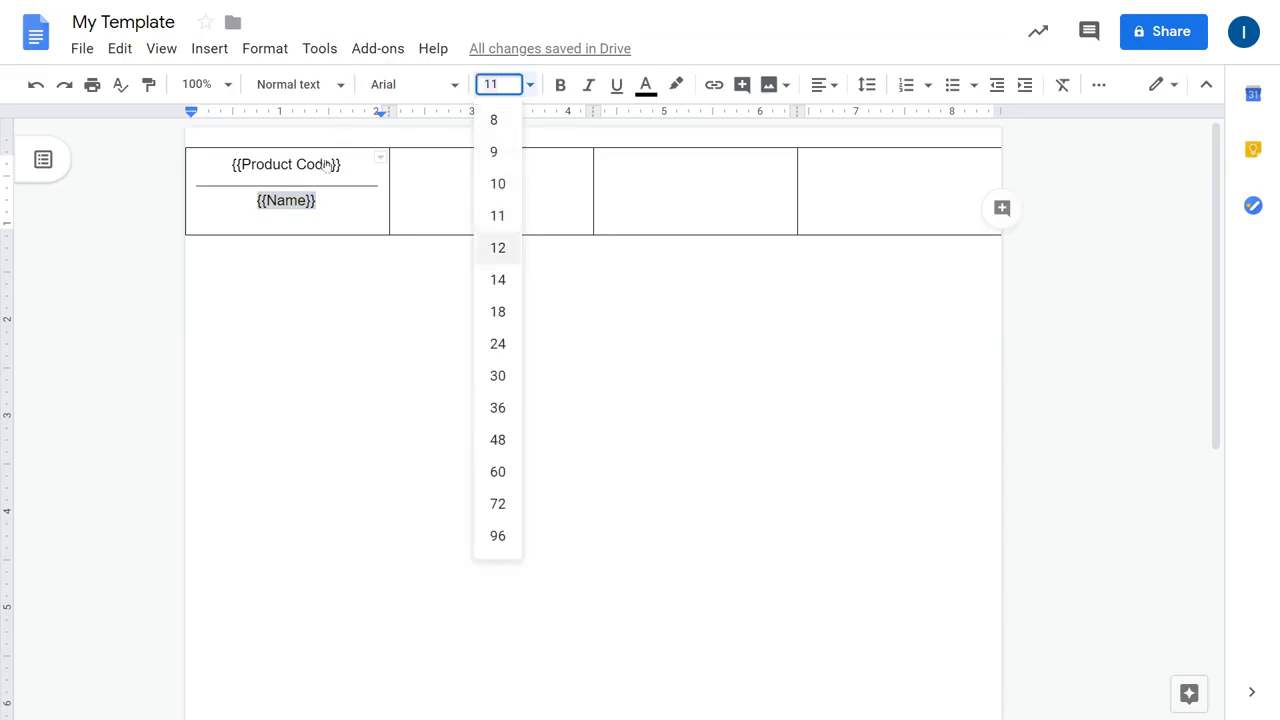
pyautogui.press('Return')
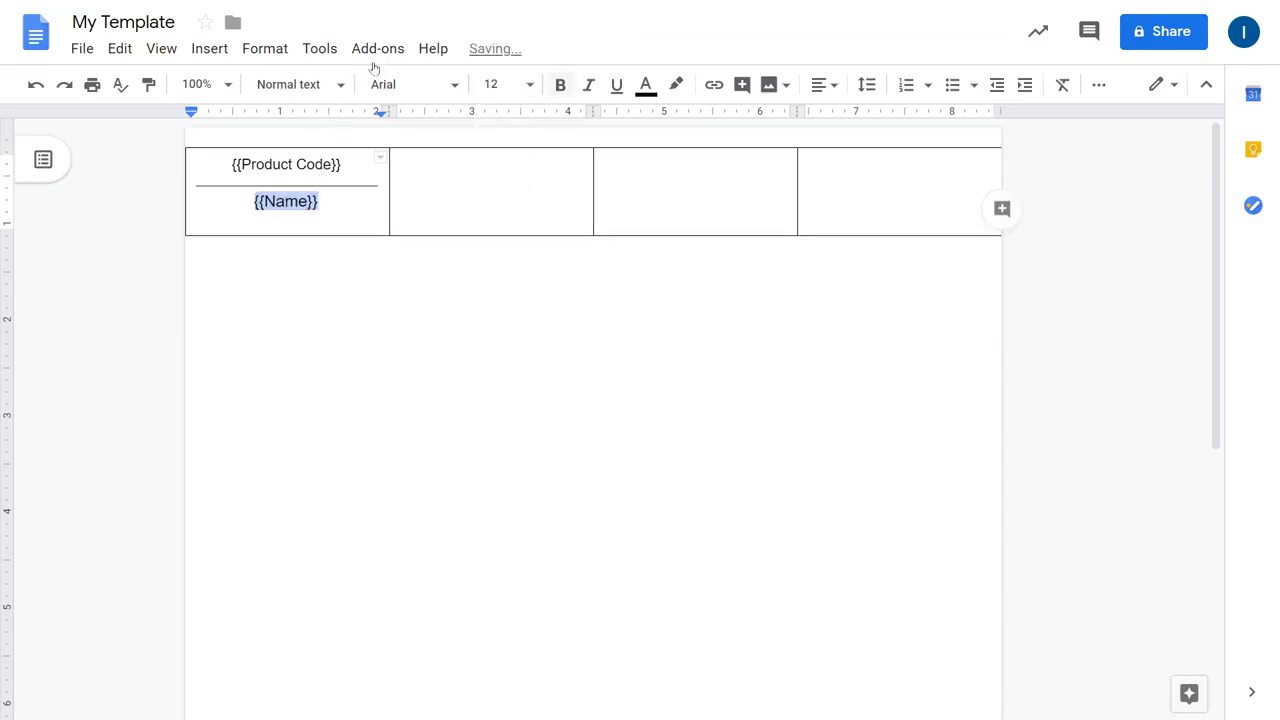
pyautogui.hotkey('ctrl', 'b')
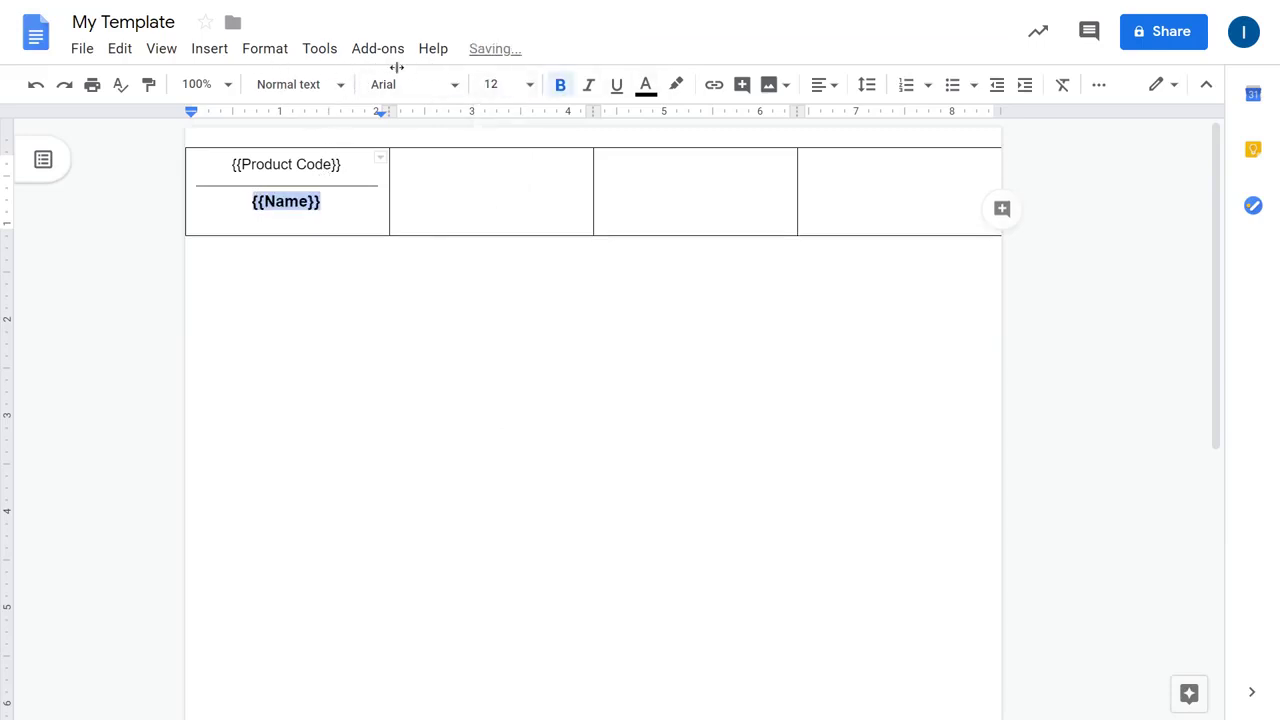
pyautogui.click(646, 85)
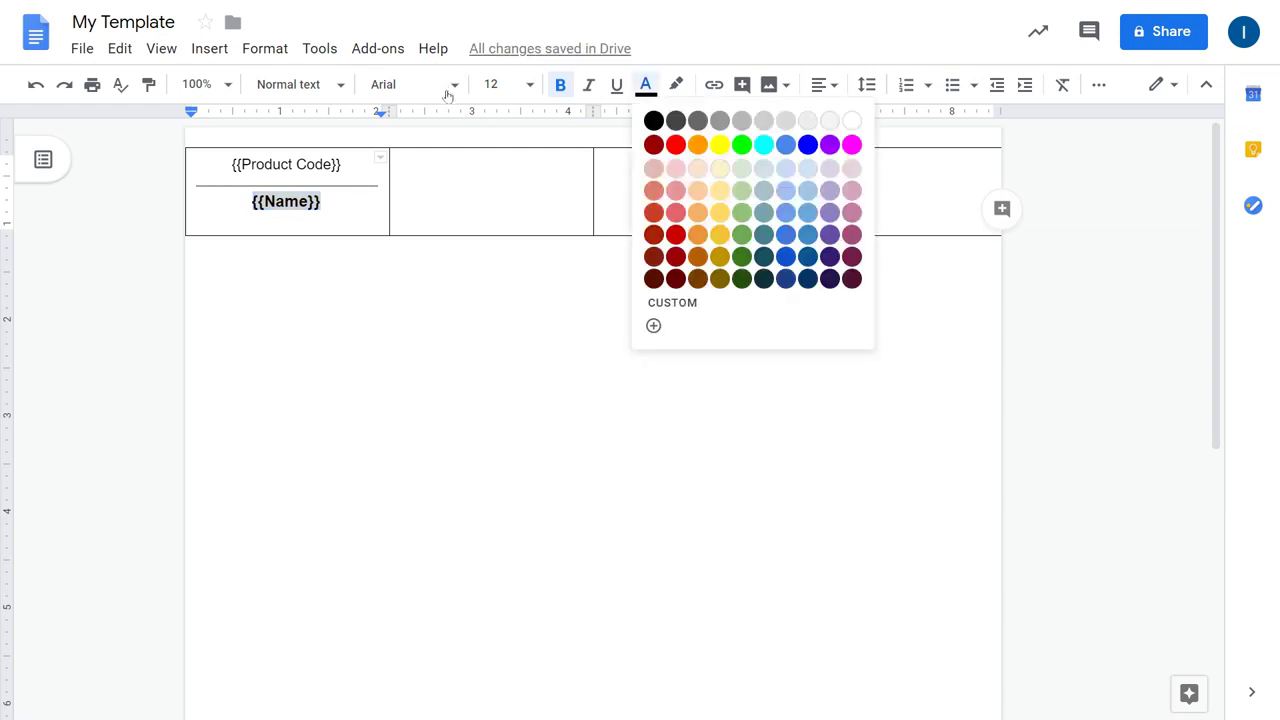
pyautogui.click(676, 144)
pyautogui.press('Right')
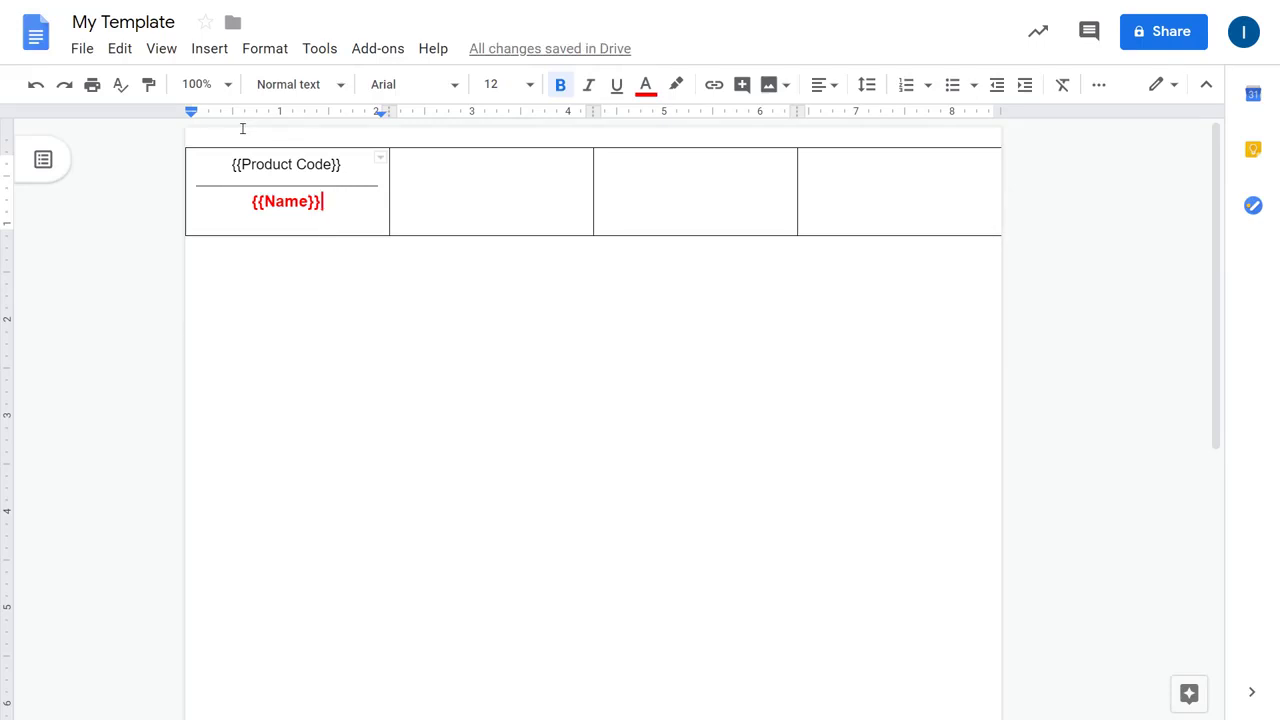
# - Add the placeholder {{Email}} in black two lines below {{Name}} in the first cell
pyautogui.press('Return')
pyautogui.press('Return')
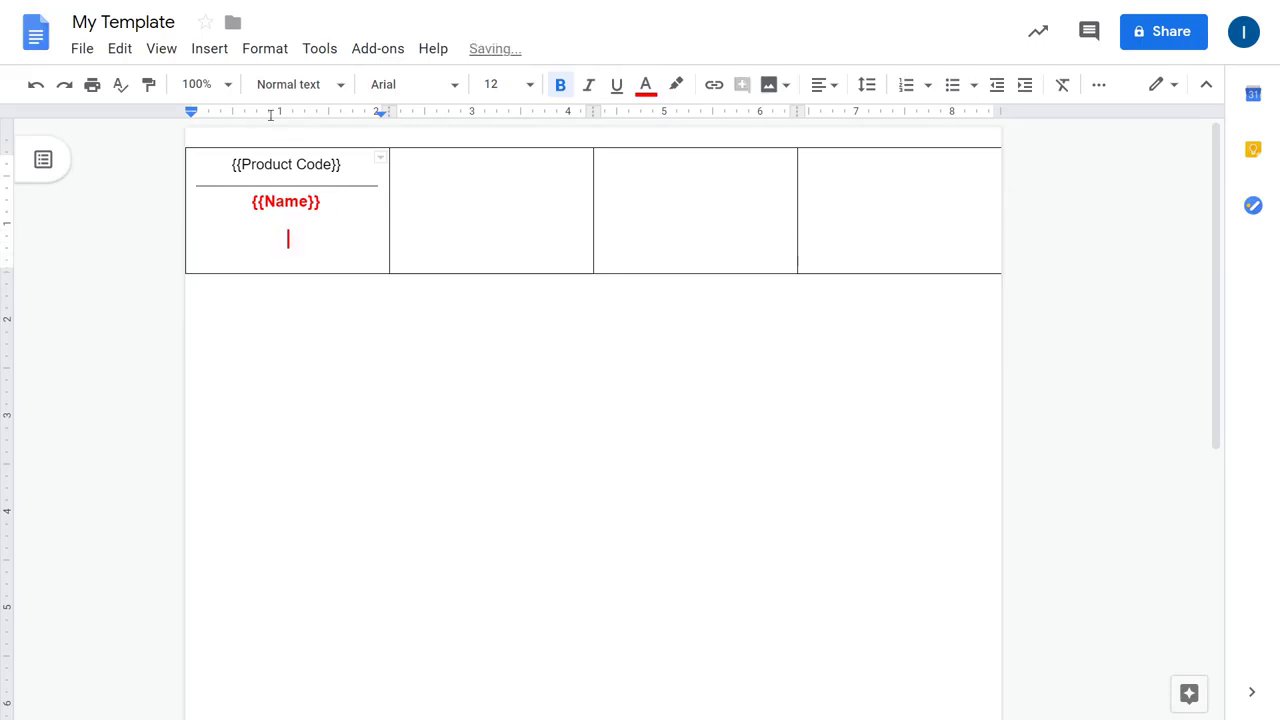
pyautogui.click(645, 84)
pyautogui.click(654, 120)
pyautogui.doubleClick(351, 234)
pyautogui.write('{{Email}}')
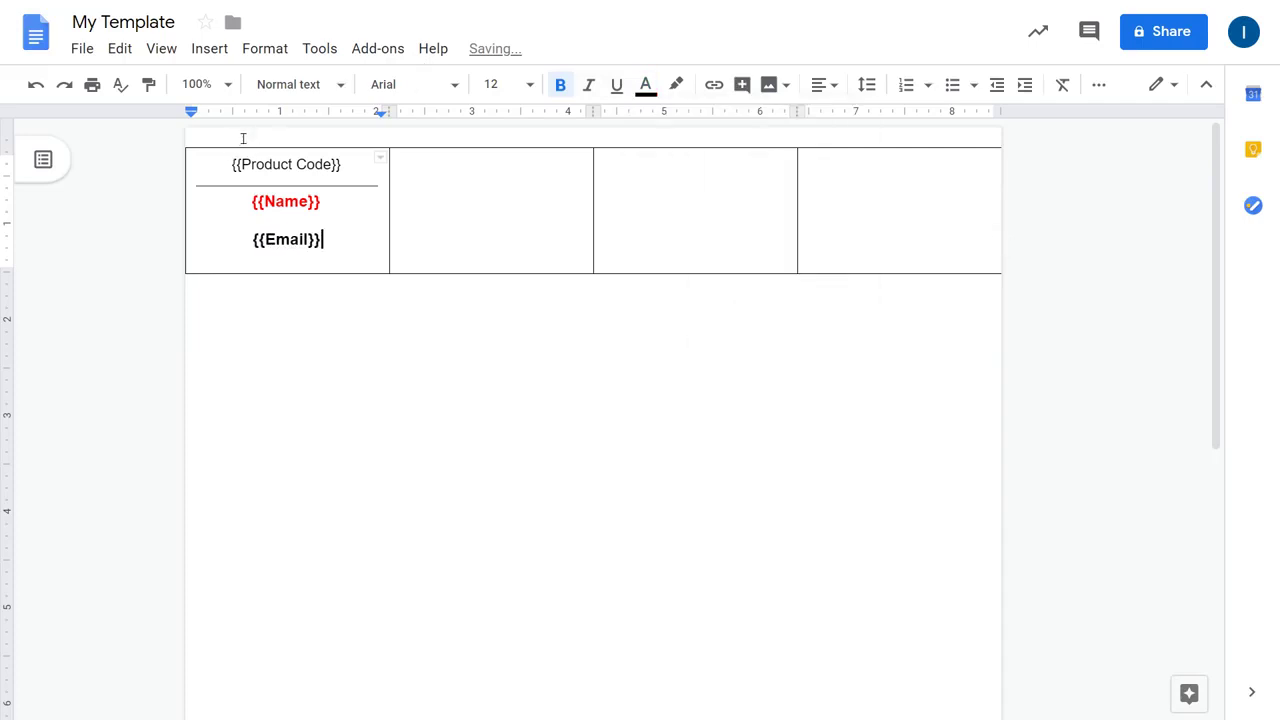
# - Insert the text "Please contact us at:" before the {{Email}} placeholder in the first cell
pyautogui.press('Home')
pyautogui.write('Please co')
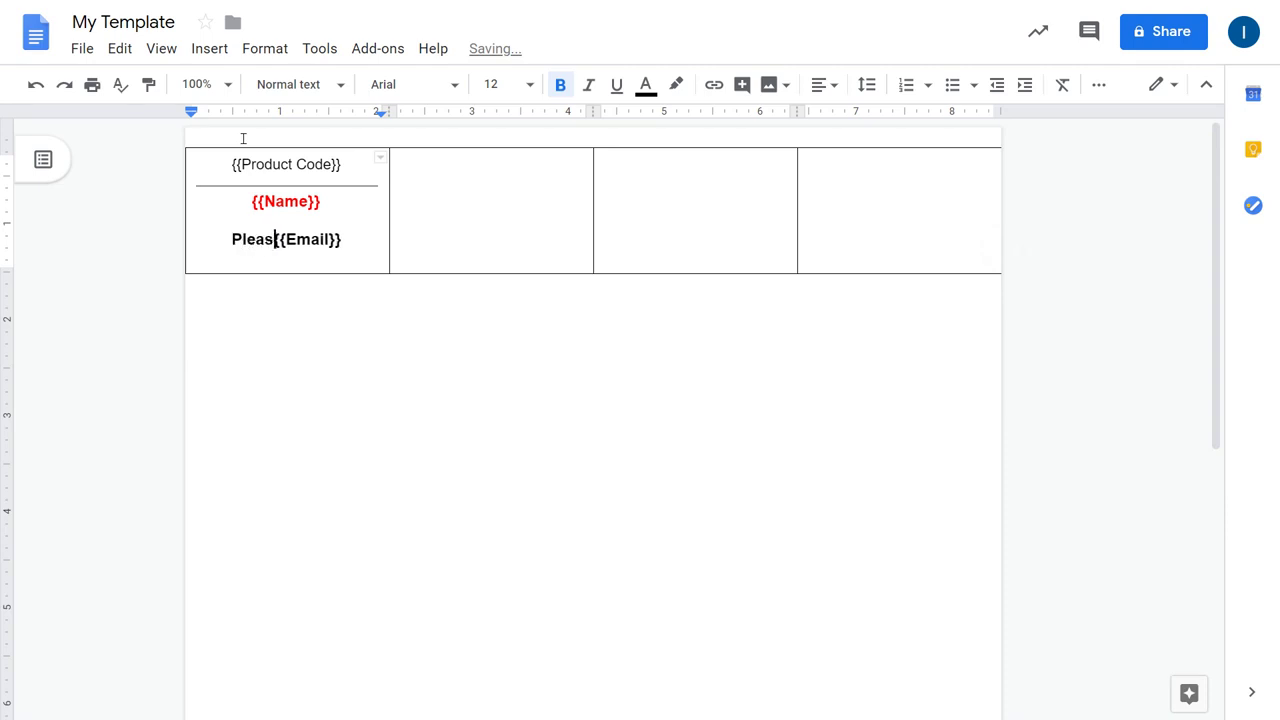
pyautogui.write('ntact us ')
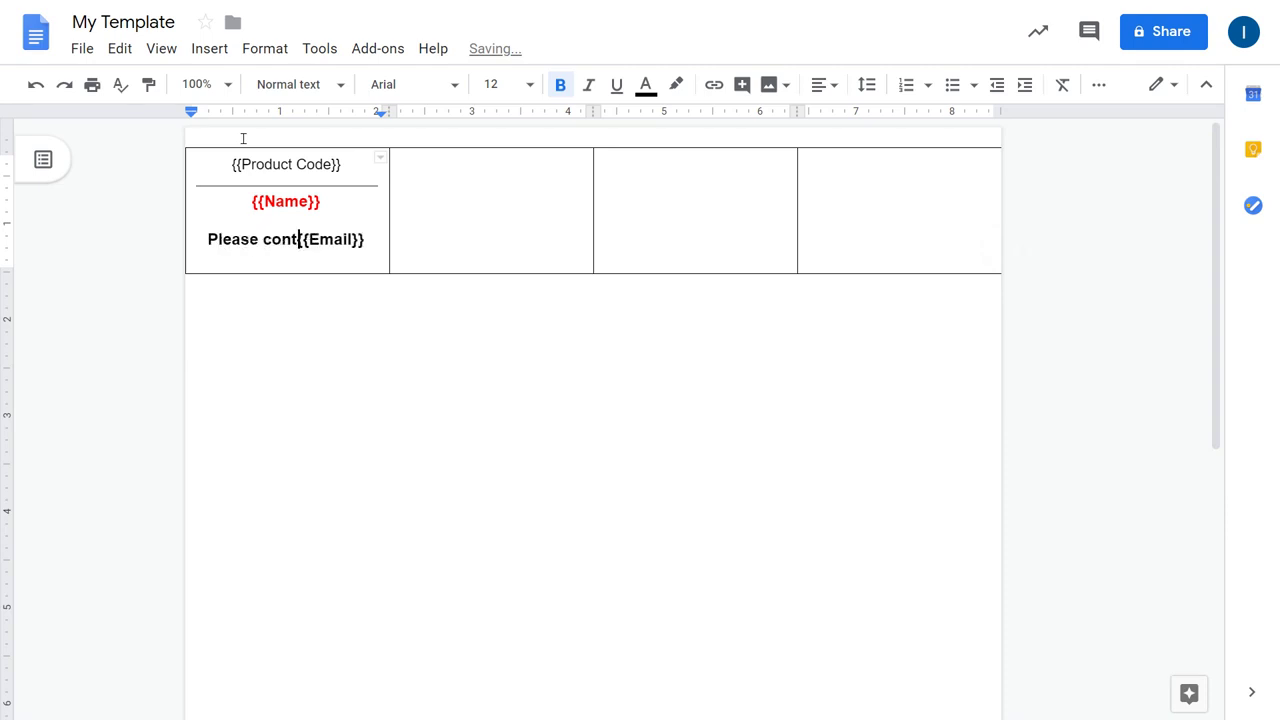
pyautogui.write('at:')
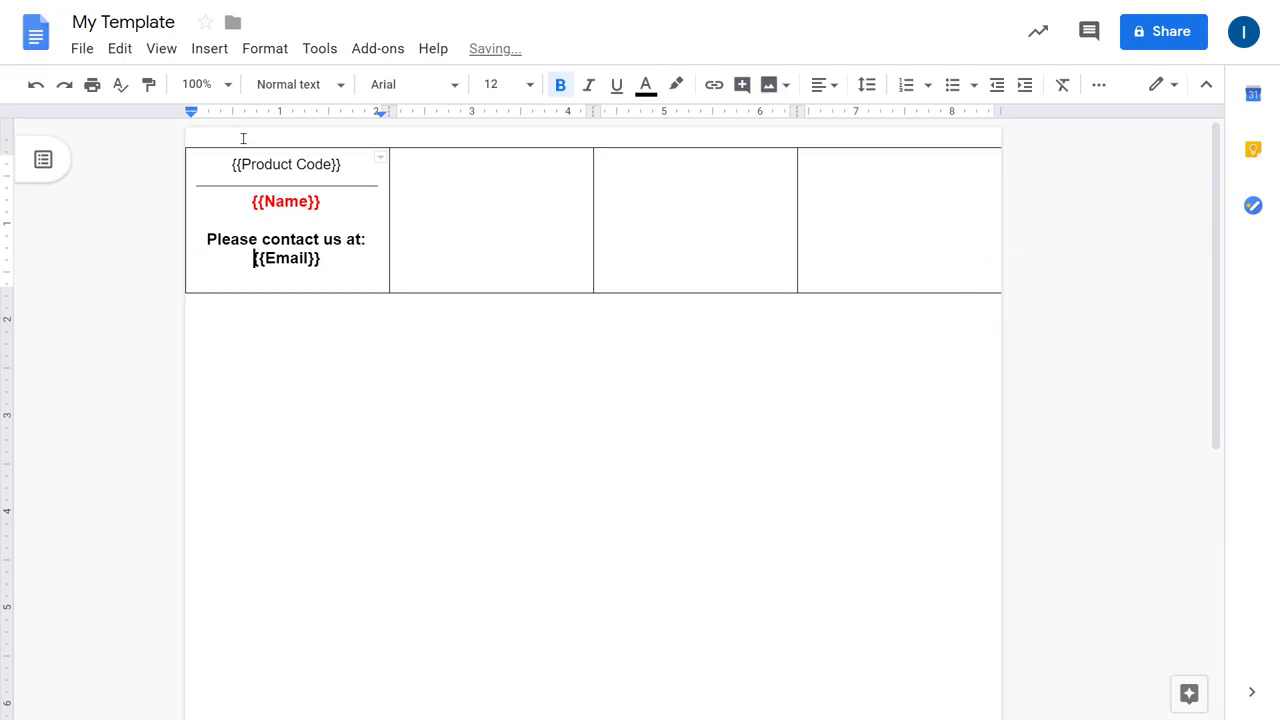
# - Remove the bold formatting from the "Please contact us at:" text, keeping {{Email}} bold
pyautogui.press('Up')
pyautogui.hotkey('shift', 'Home')
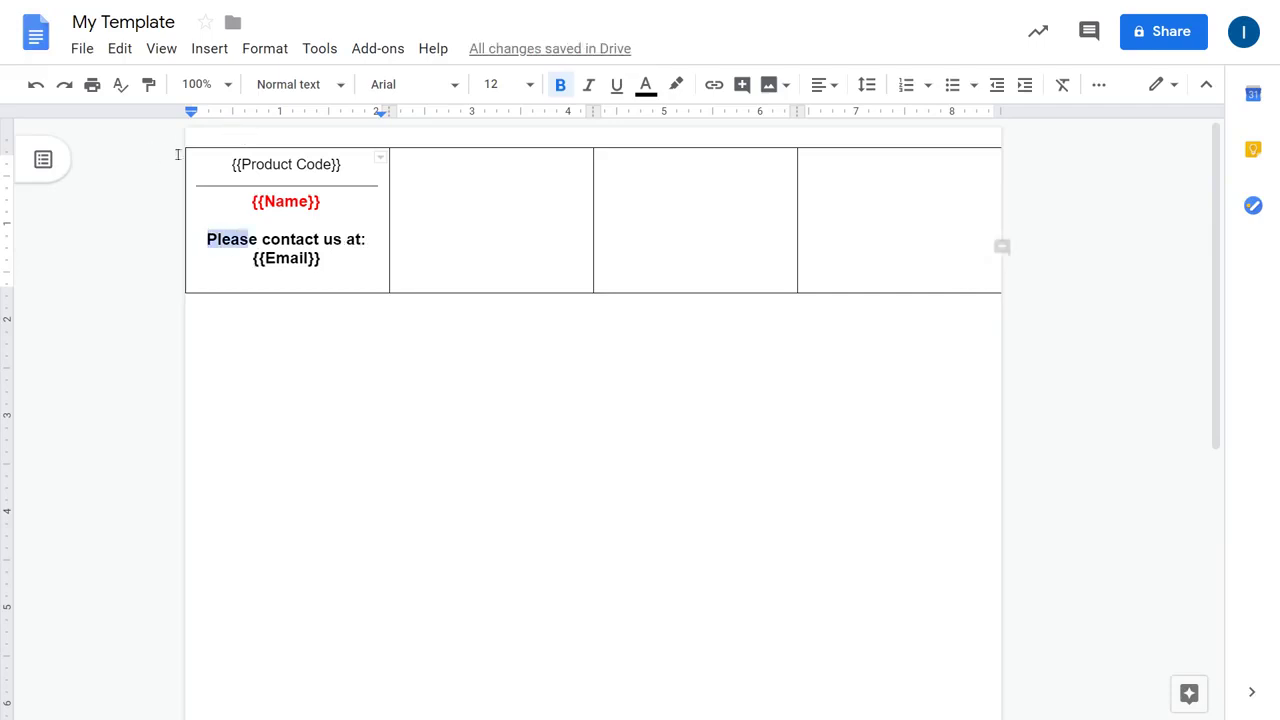
pyautogui.hotkey('shift', 'Right')
pyautogui.hotkey('shift', 'Right')
pyautogui.hotkey('shift', 'Right')
pyautogui.hotkey('shift', 'Right')
pyautogui.hotkey('shift', 'Right')
pyautogui.hotkey('shift', 'Right')
pyautogui.hotkey('shift', 'Right')
pyautogui.hotkey('shift', 'Right')
pyautogui.hotkey('shift', 'Right')
pyautogui.hotkey('shift', 'Right')
pyautogui.hotkey('shift', 'Right')
pyautogui.hotkey('shift', 'Right')
pyautogui.hotkey('shift', 'Right')
pyautogui.hotkey('shift', 'Right')
pyautogui.hotkey('shift', 'Right')
pyautogui.hotkey('shift', 'Right')
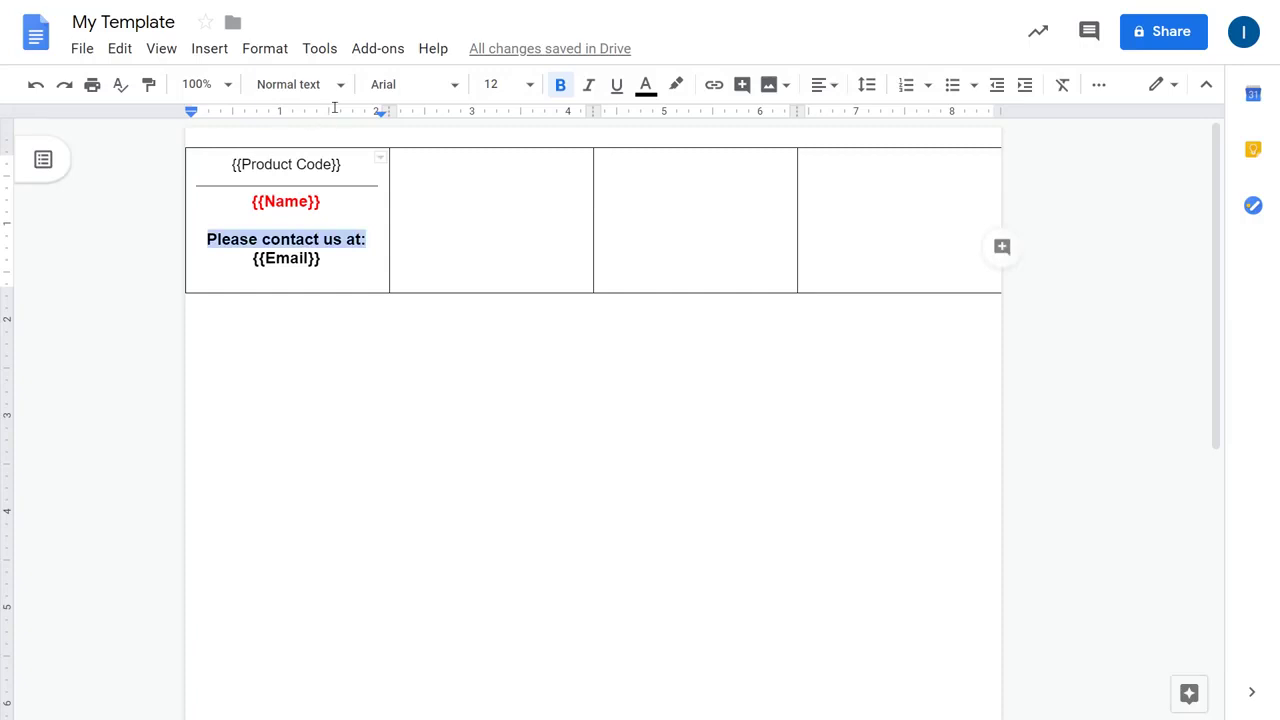
pyautogui.hotkey('ctrl', 'b')
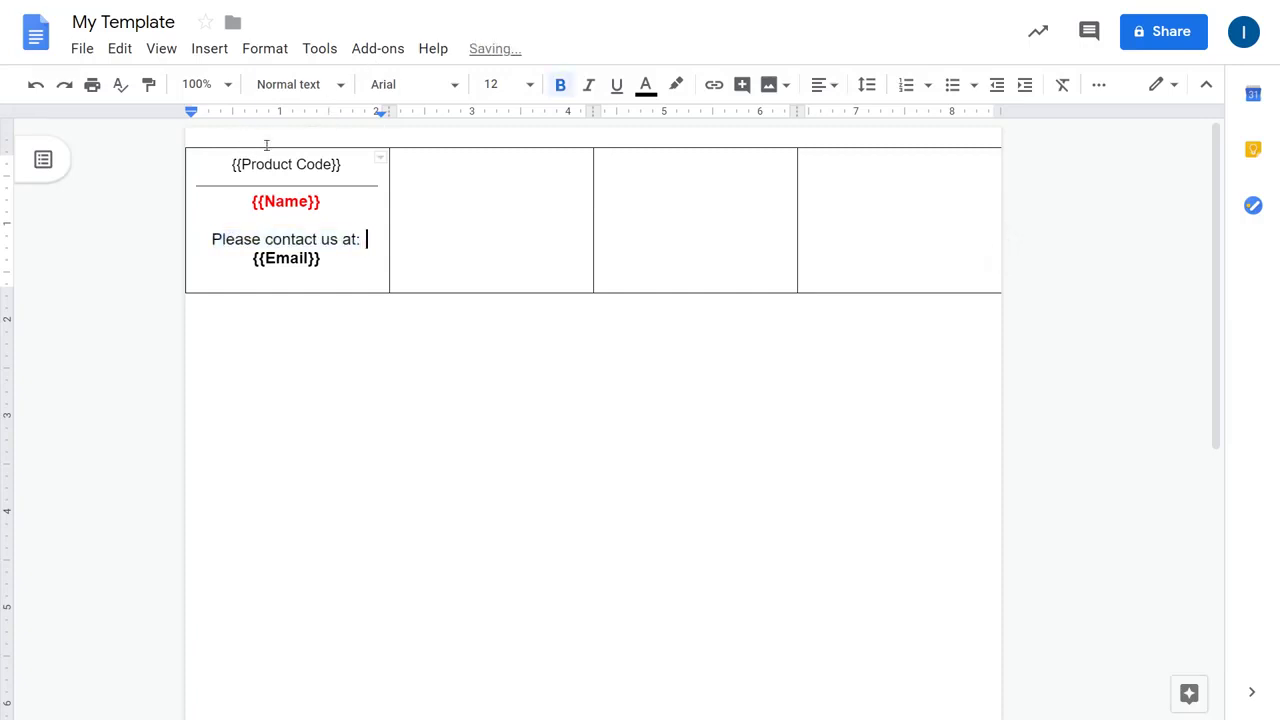
pyautogui.press('BackSpace')
pyautogui.hotkey('shift', 'End')
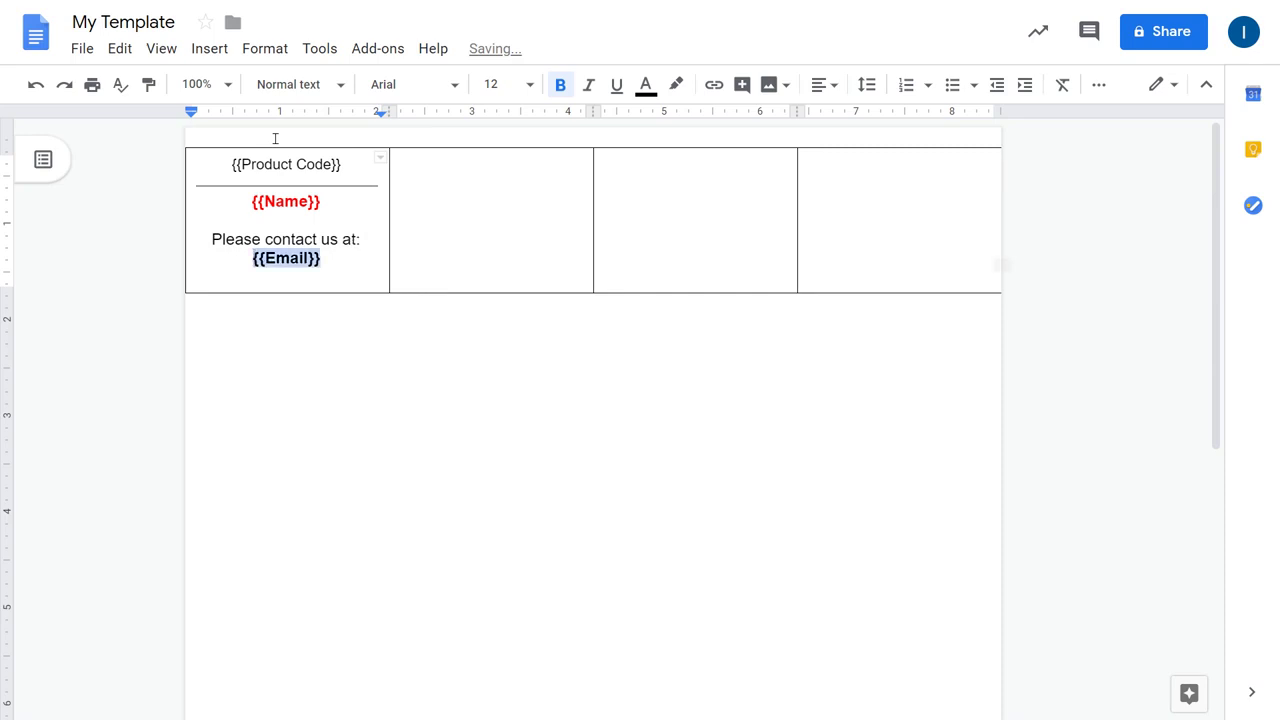
pyautogui.press('End')
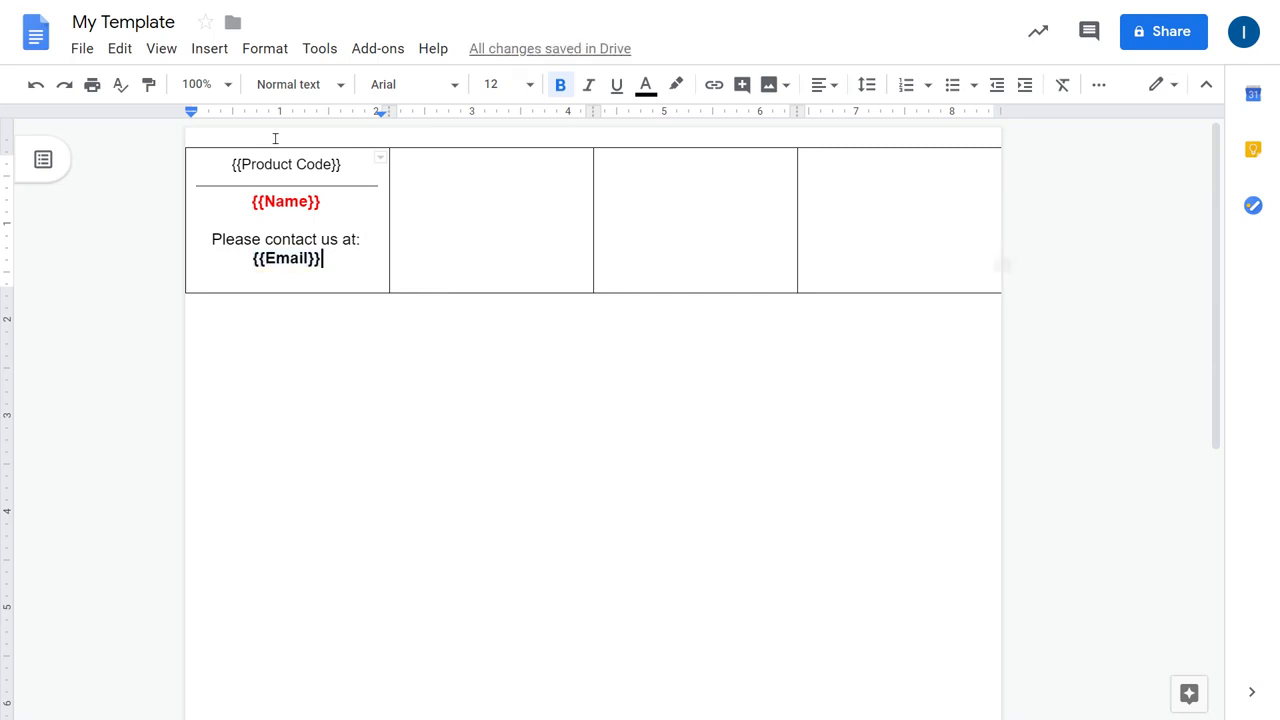
# - Add the placeholder {{Email as QR}} two lines below {{Email}} in the first cell
pyautogui.press('Return')
pyautogui.press('Return')
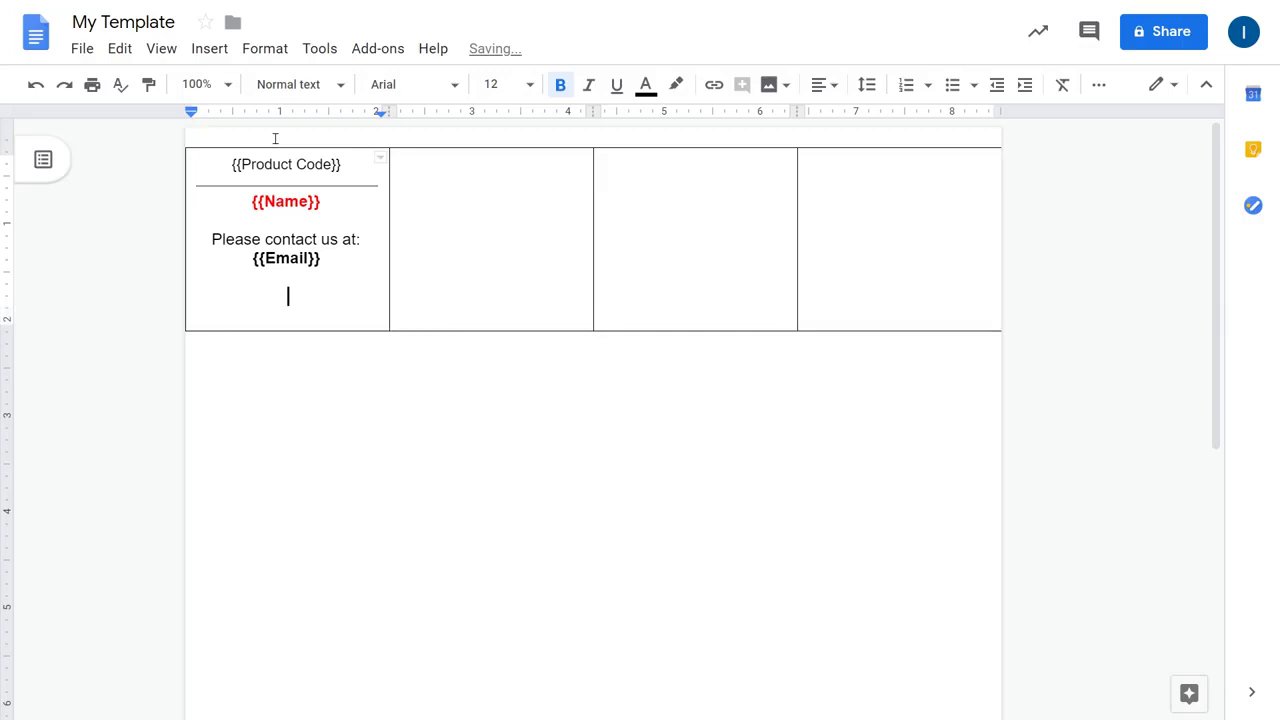
pyautogui.write('{{Email')
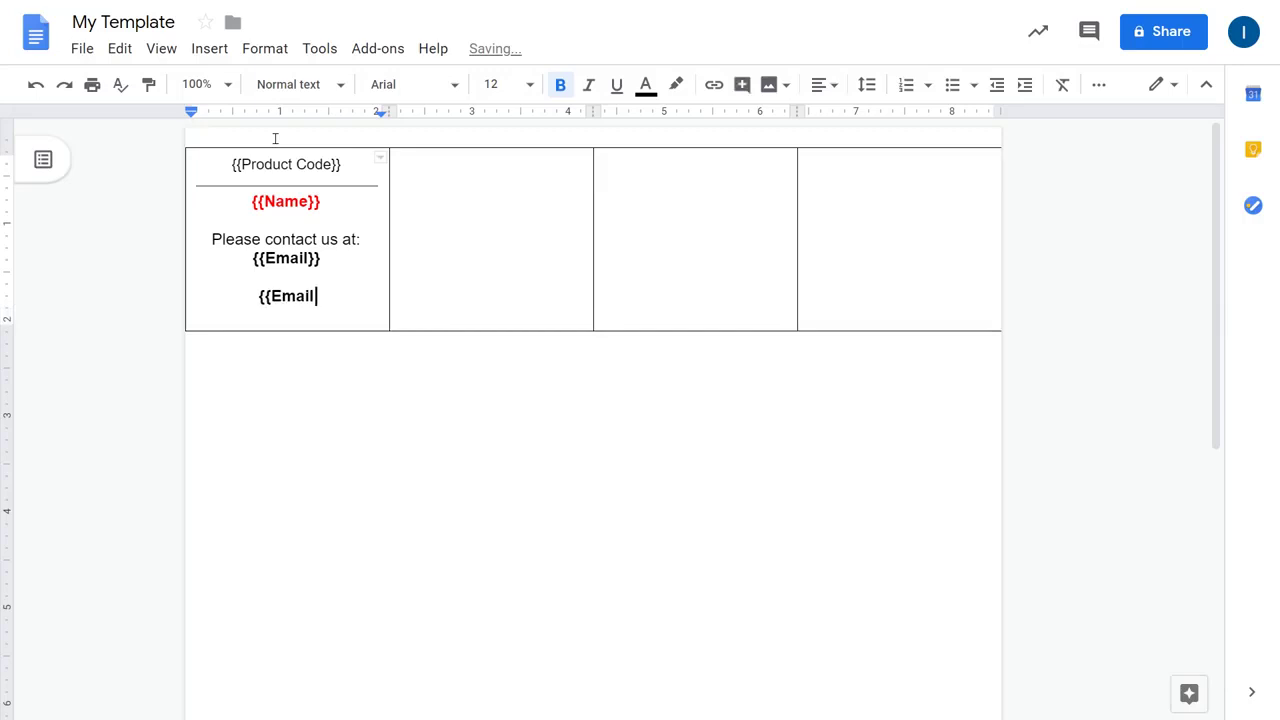
pyautogui.write(' as QR}}')
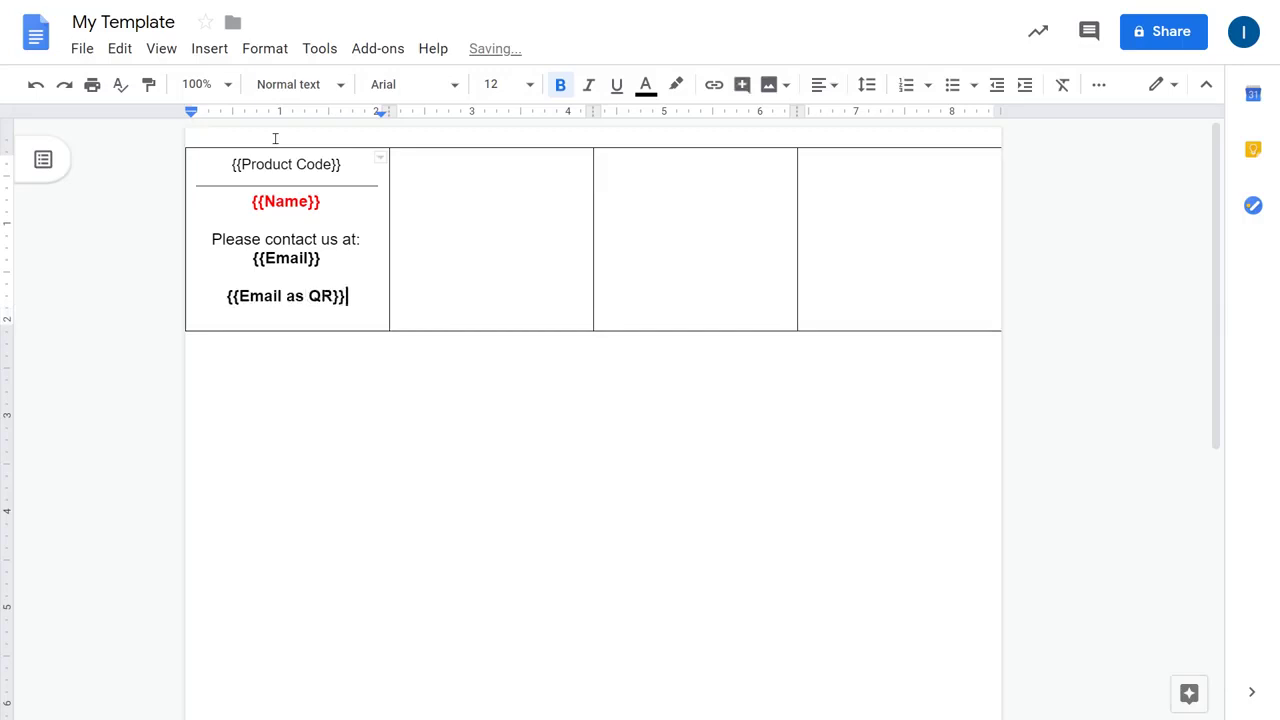
# - Remove the bold formatting from the {{Email as QR}} placeholder
pyautogui.press('Home')
pyautogui.hotkey('shift', 'End')
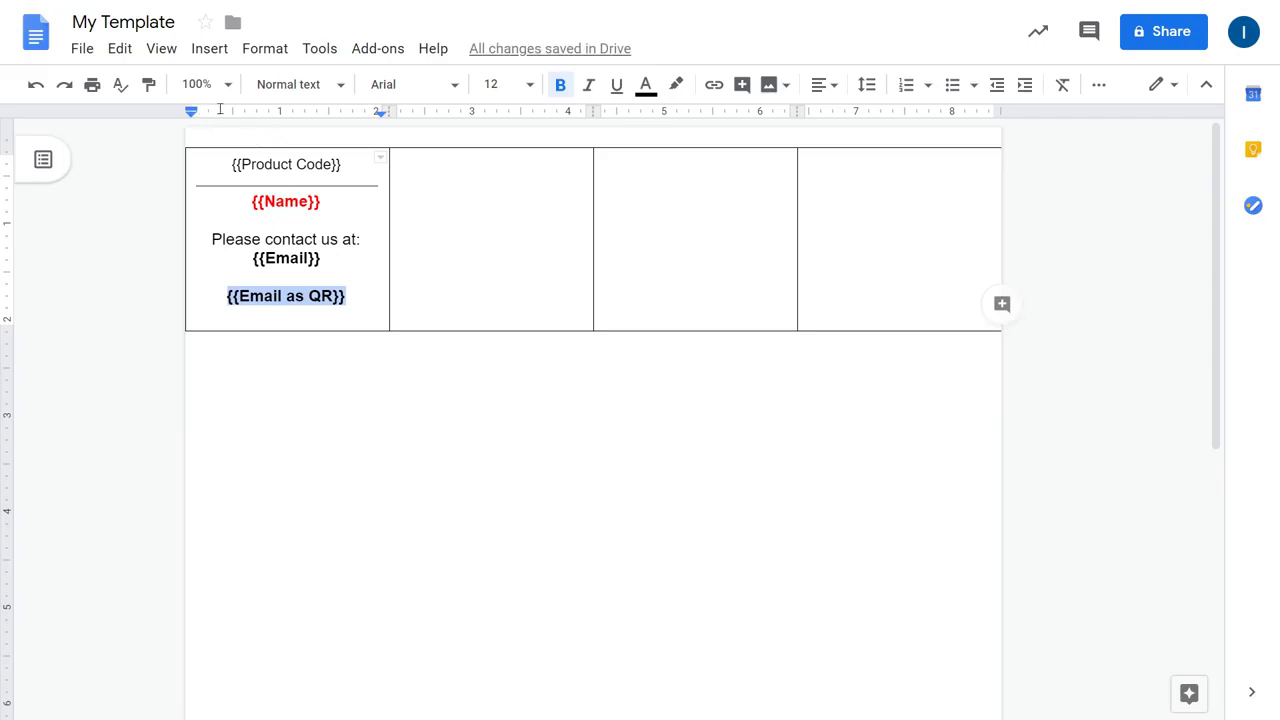
pyautogui.hotkey('ctrl', 'b')
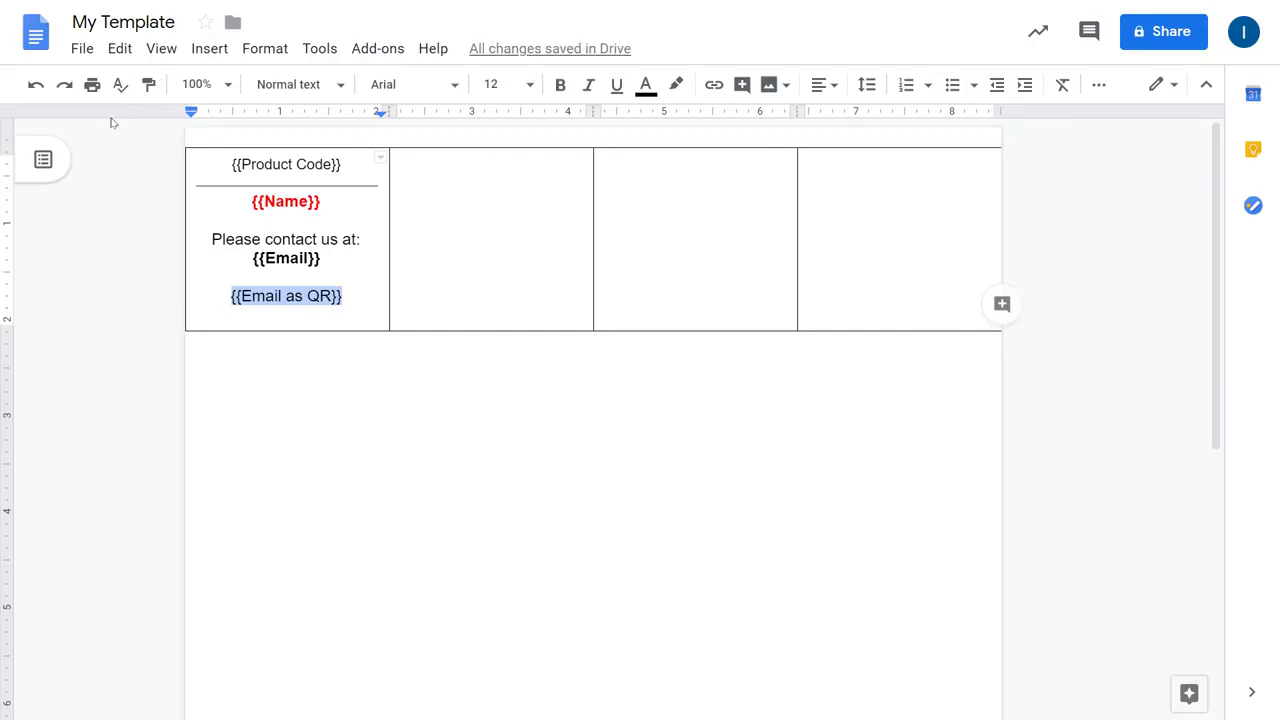
pyautogui.hotkey('shift', 'Up')
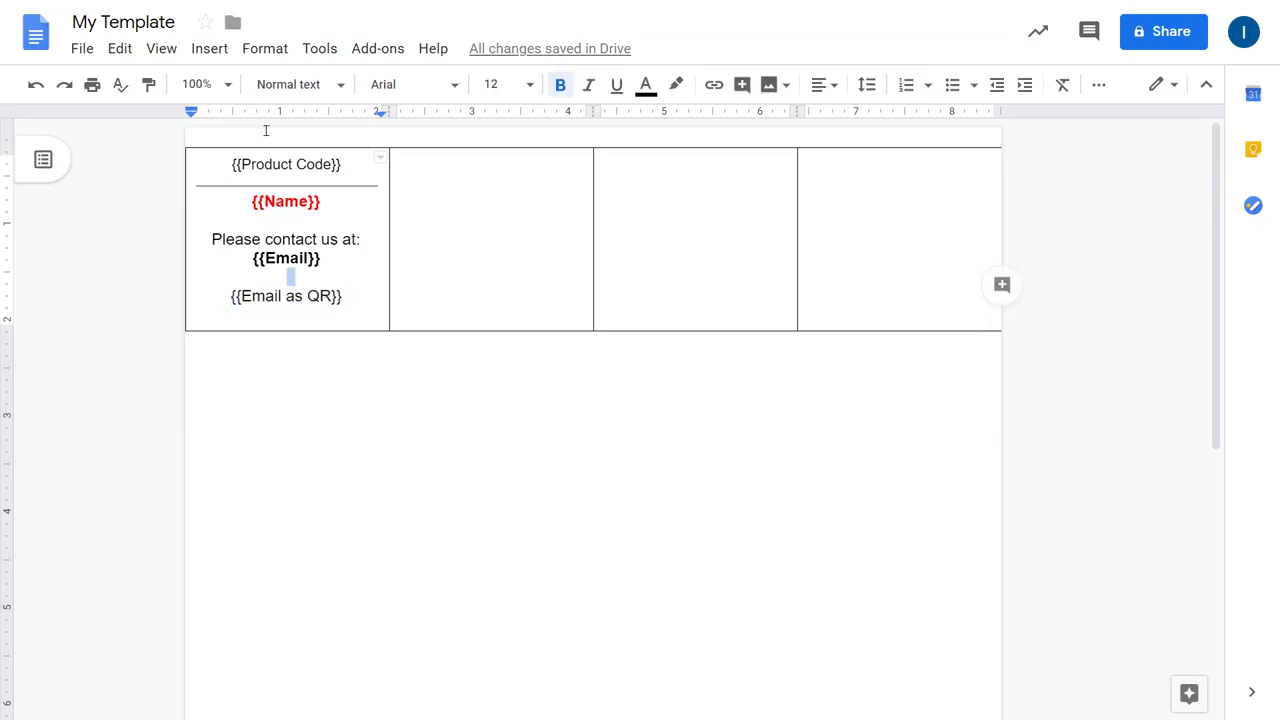
pyautogui.press('Left')
pyautogui.moveTo(232, 164); pyautogui.dragTo(580, 217)
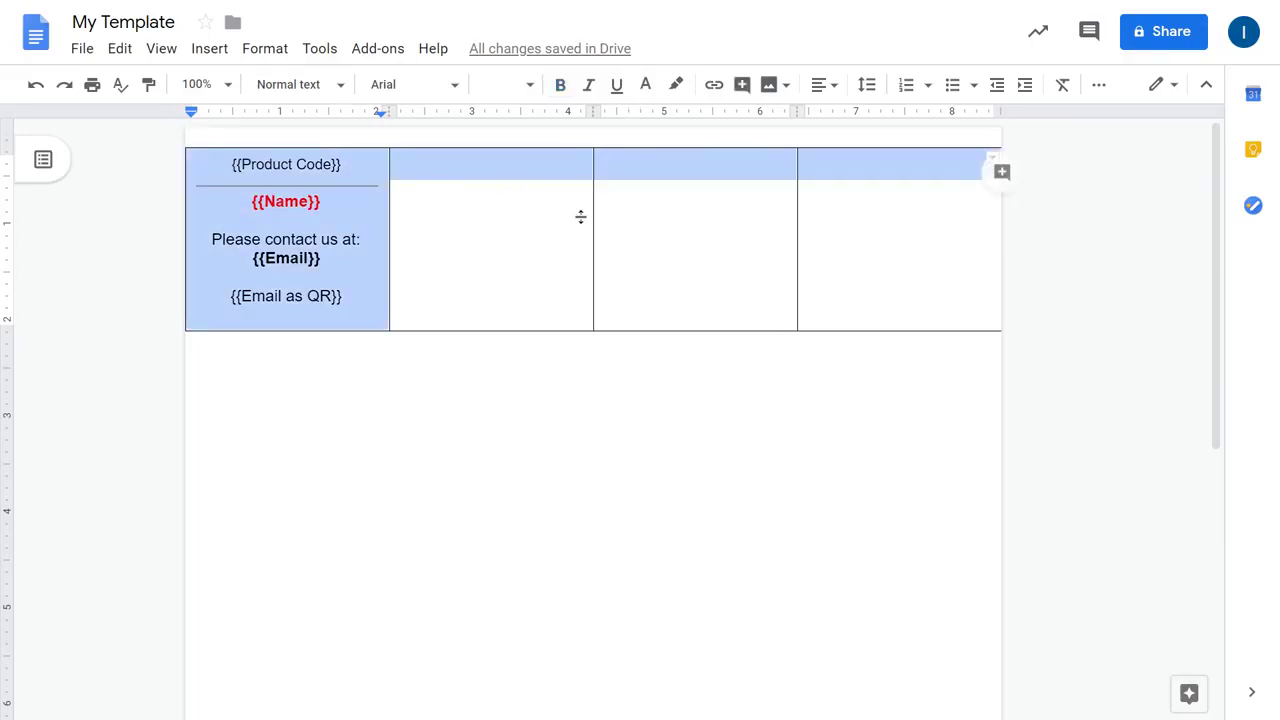
pyautogui.press('Left')
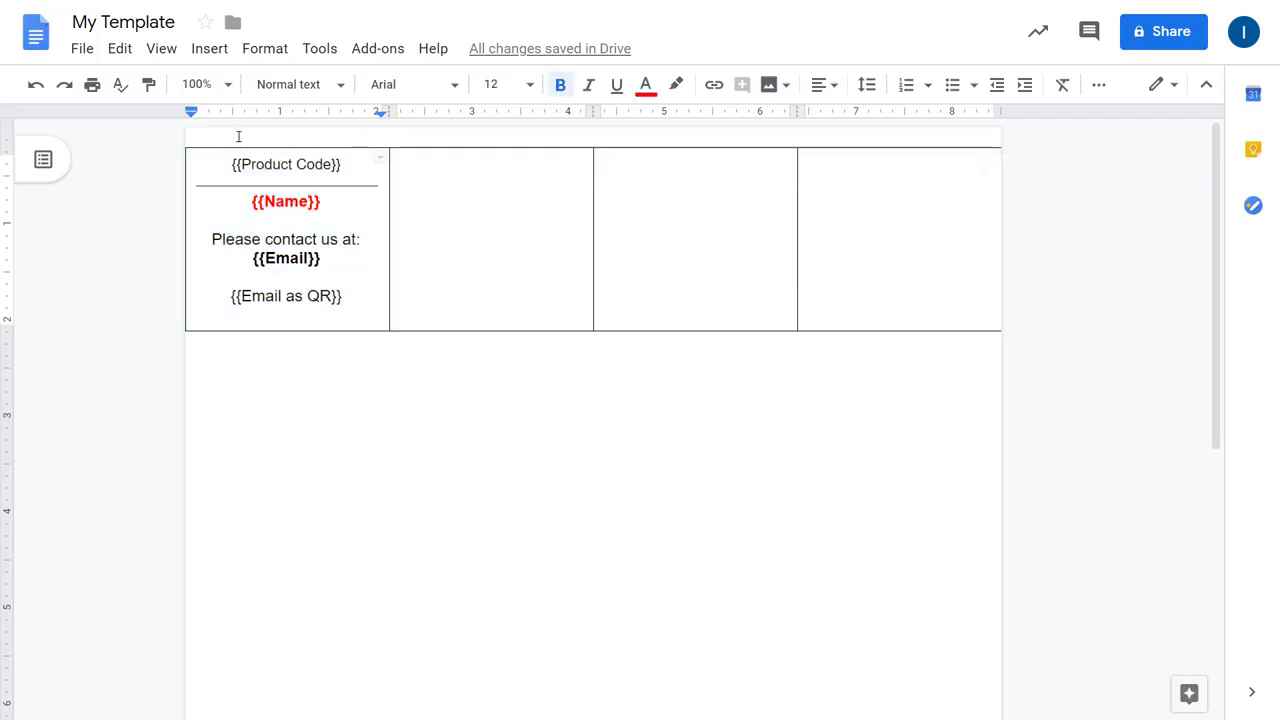
pyautogui.press('Left')
pyautogui.press('Tab')
pyautogui.press('Tab')
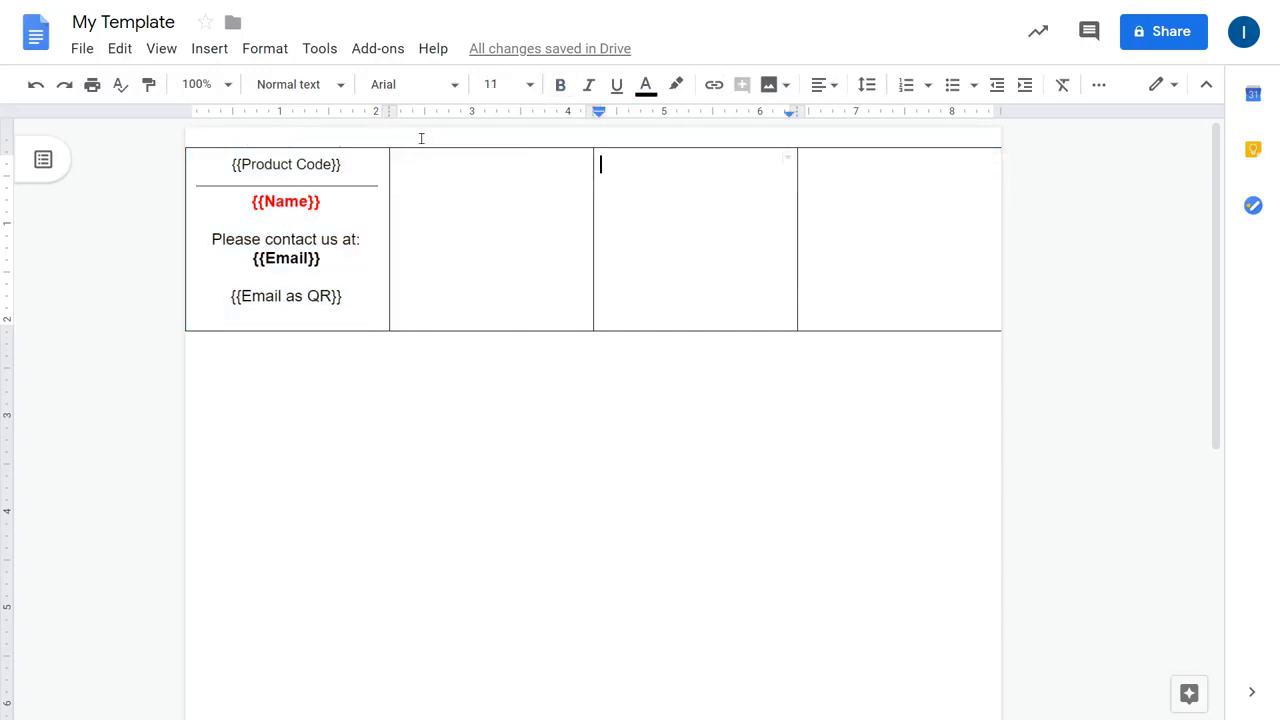
pyautogui.press('Tab')
pyautogui.hotkey('shift', 'Tab')
pyautogui.hotkey('shift', 'Tab')
pyautogui.press('Tab')
pyautogui.press('Tab')
pyautogui.hotkey('shift', 'Tab')
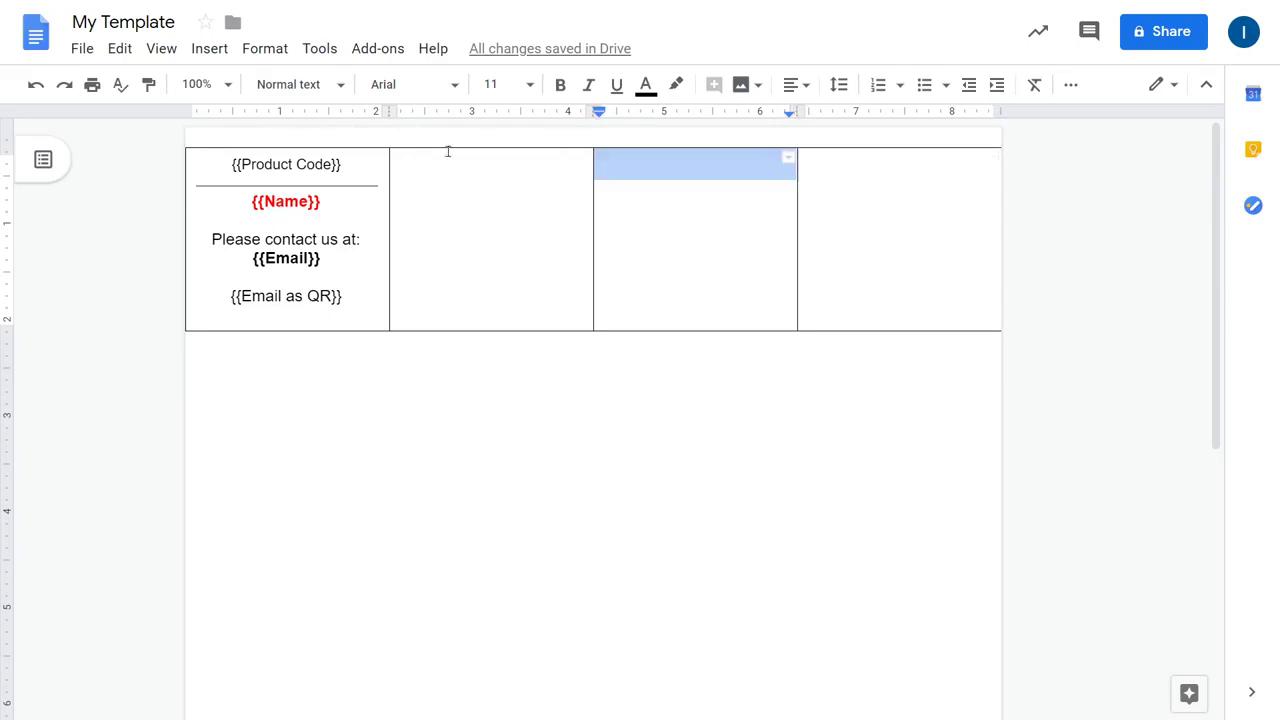
pyautogui.hotkey('shift', 'Tab')
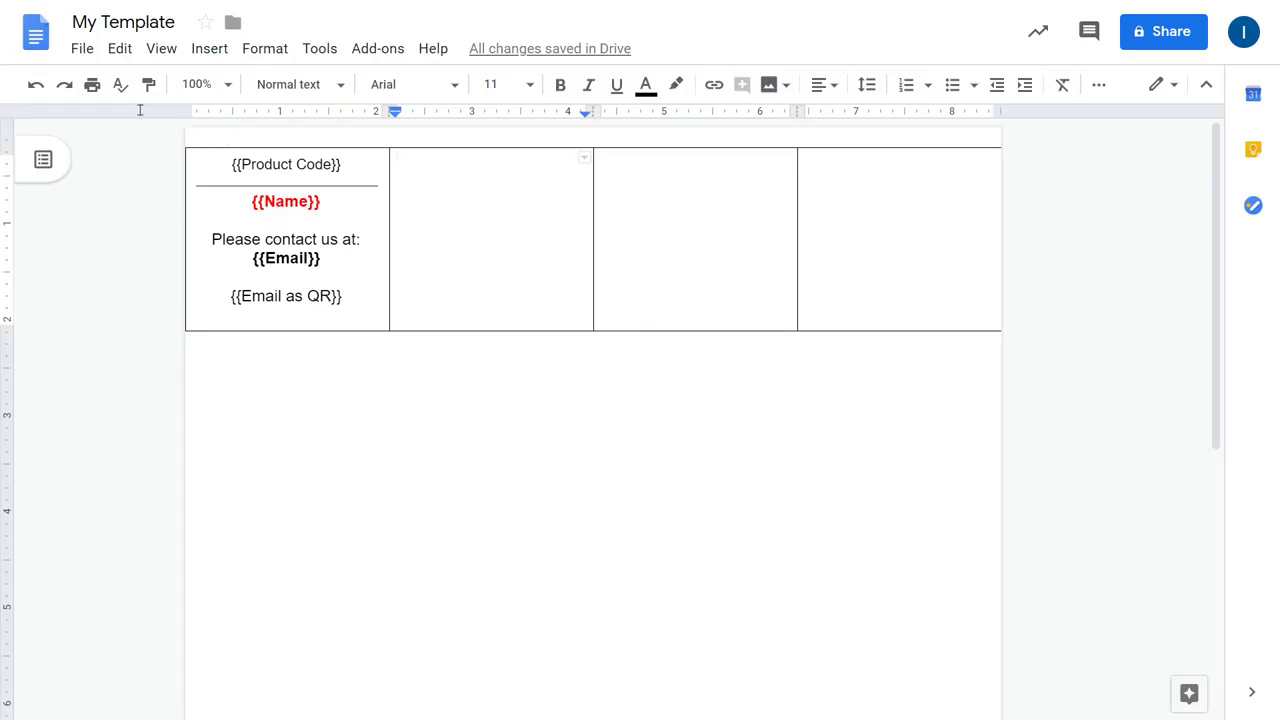
pyautogui.hotkey('shift', 'Tab')
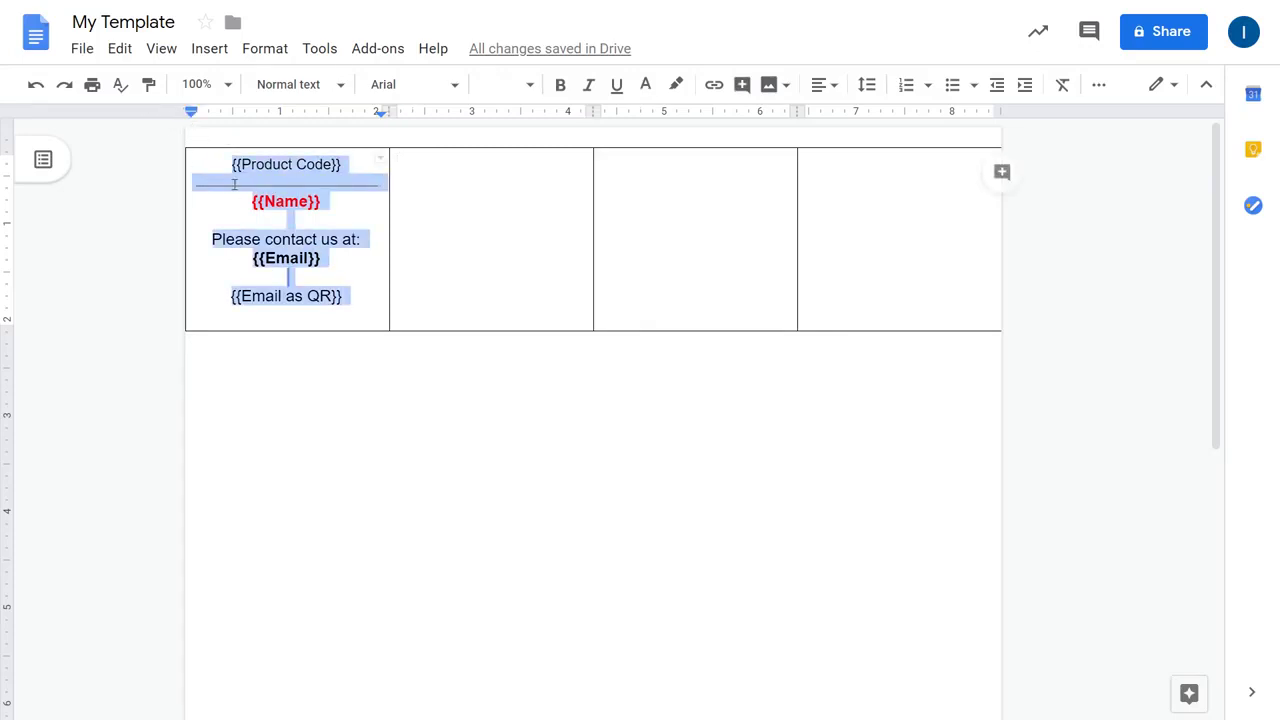
pyautogui.click(288, 277)
pyautogui.click(208, 148)
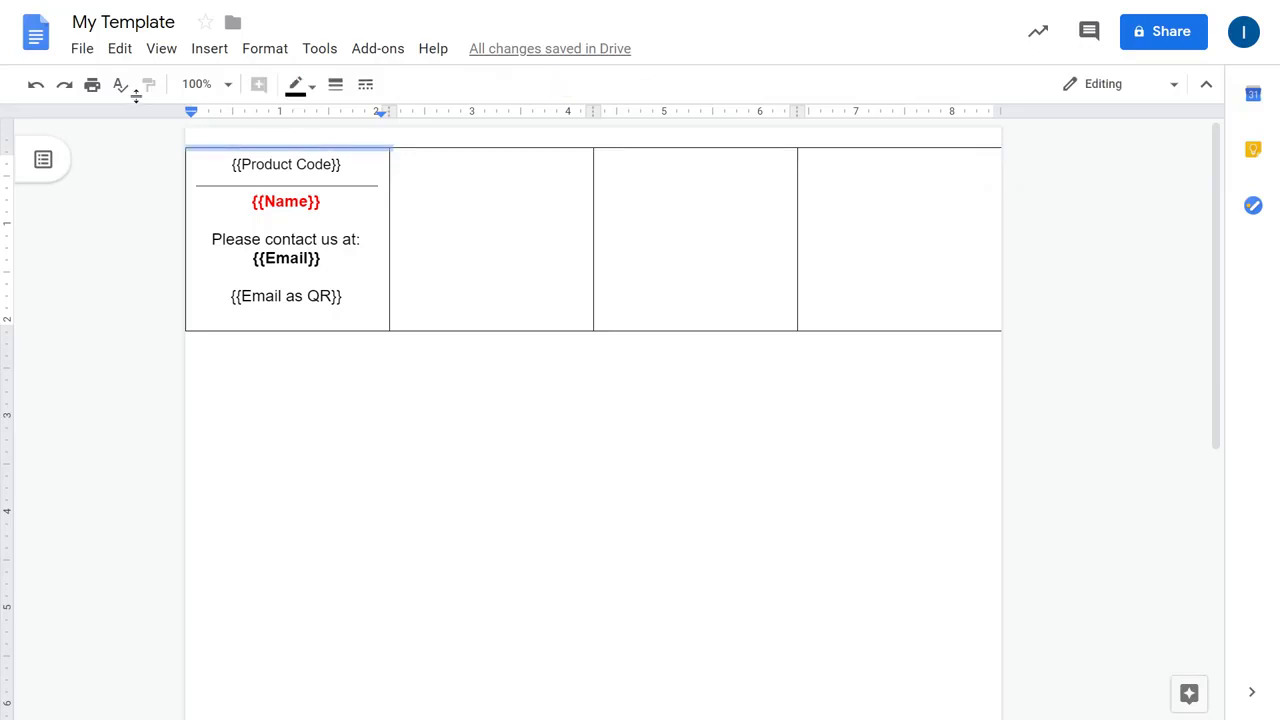
pyautogui.click(208, 166)
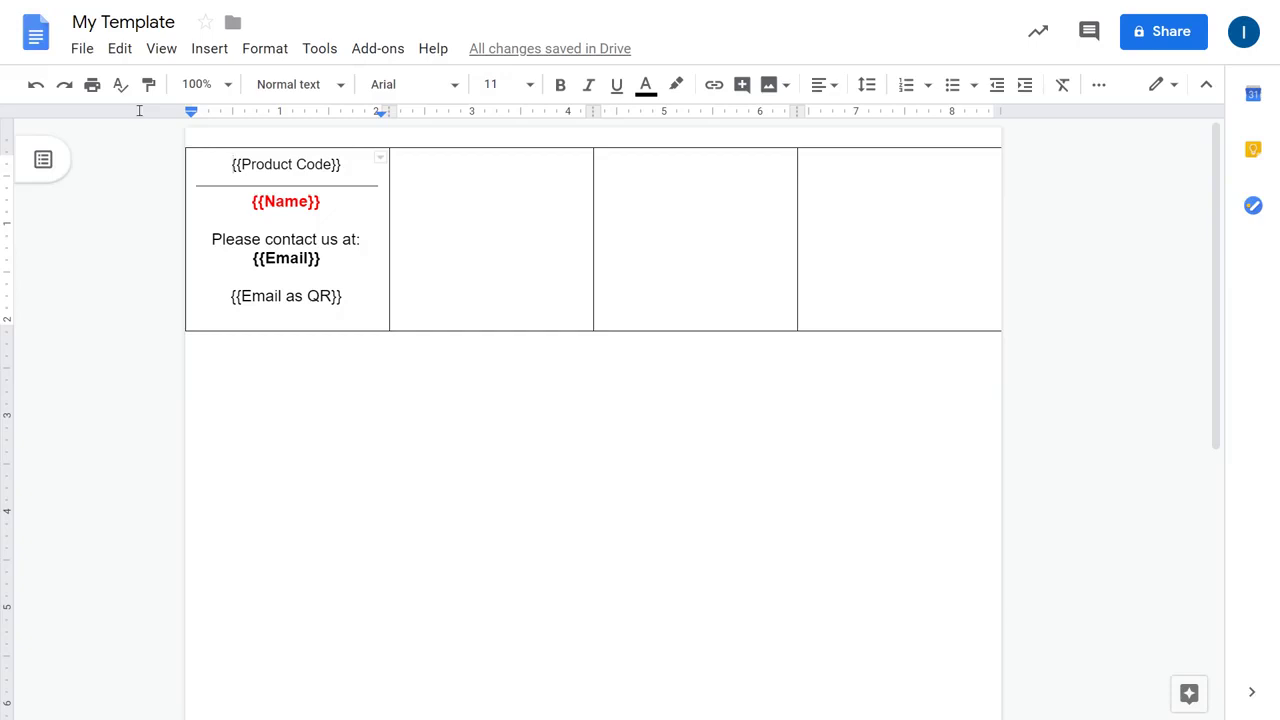
pyautogui.press('Tab')
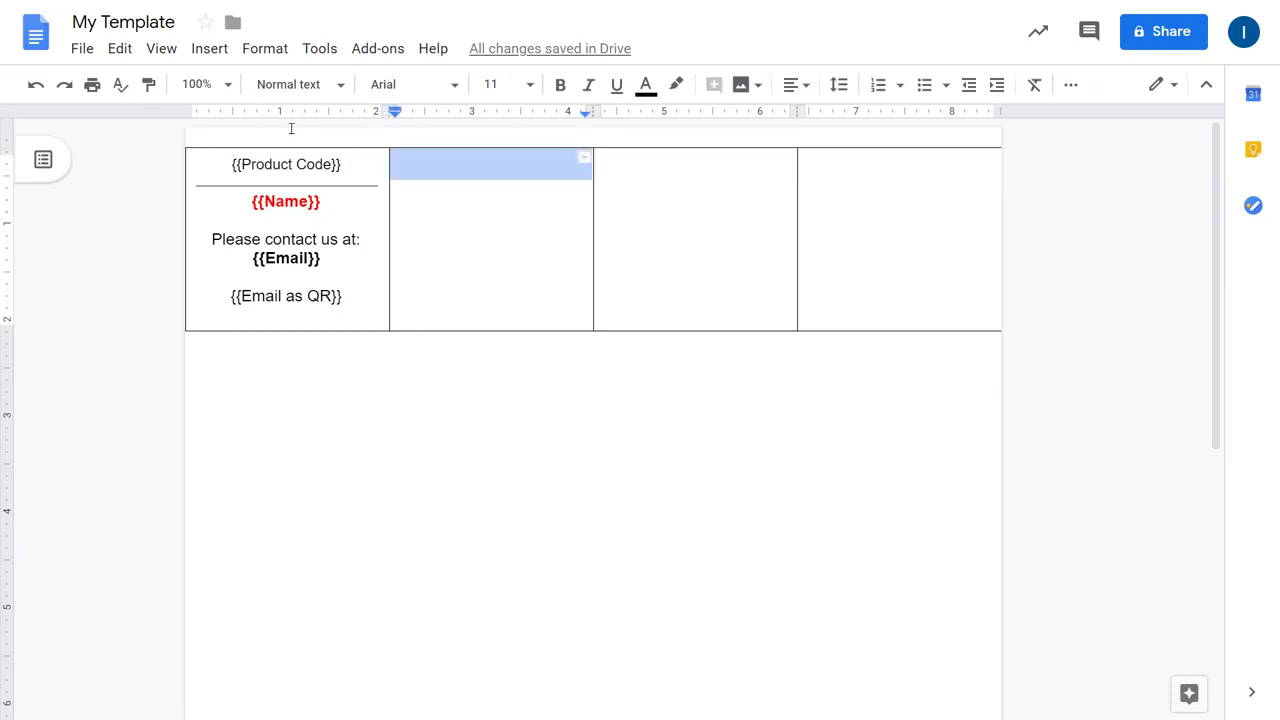
pyautogui.press('Tab')
pyautogui.press('Tab')
pyautogui.hotkey('shift', 'Tab')
pyautogui.hotkey('shift', 'Tab')
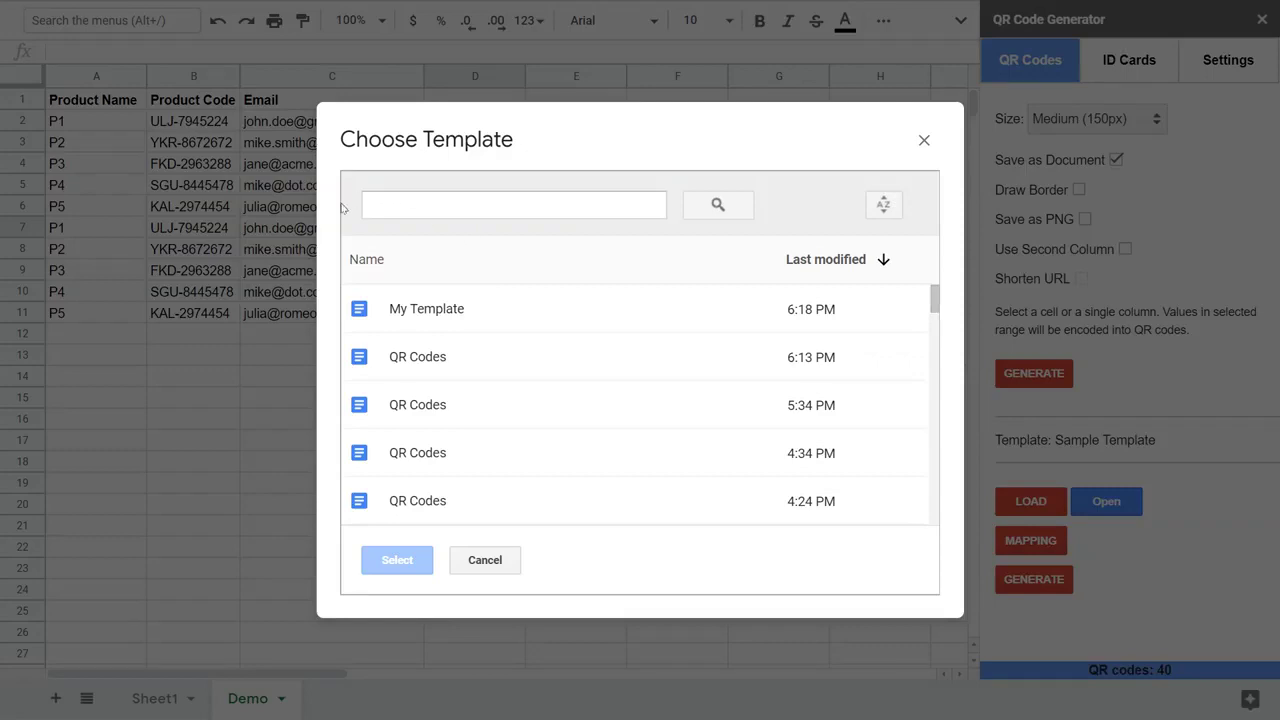
# - Load the My Template document as the template in the spreadsheet's QR Code Generator add-on
pyautogui.press('Down')
pyautogui.press('Return')
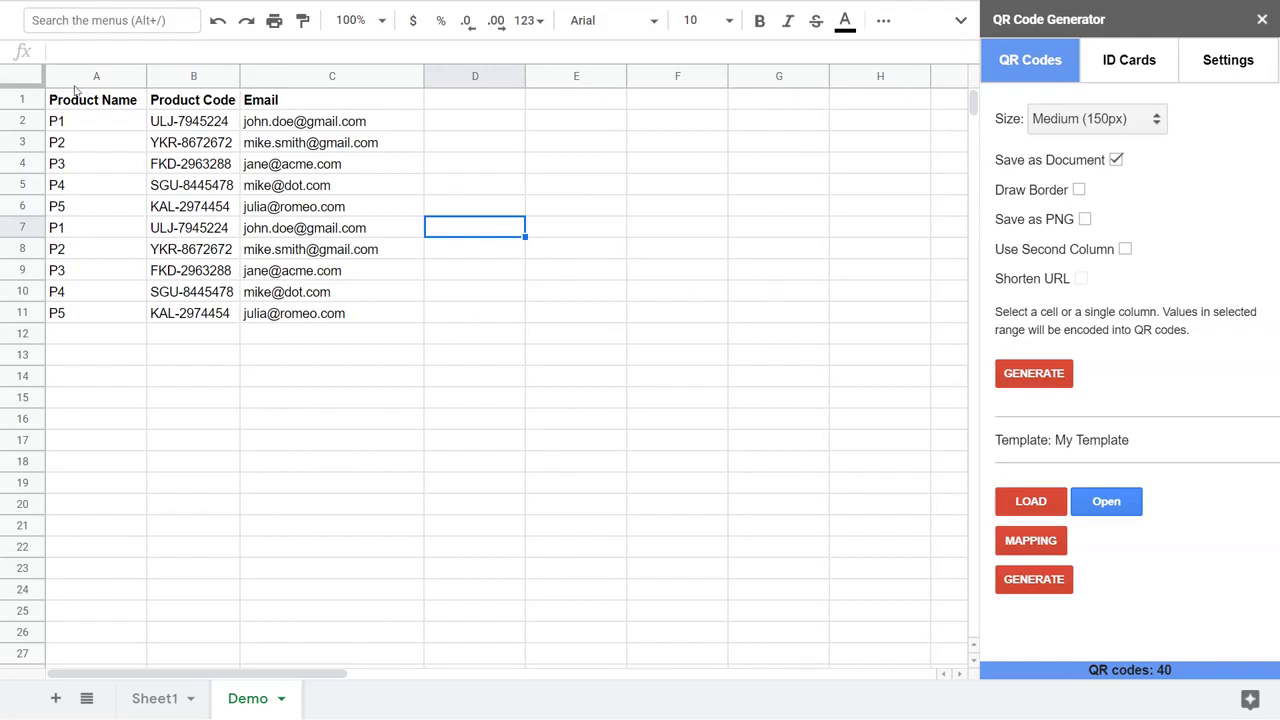
pyautogui.moveTo(57, 121); pyautogui.dragTo(300, 313)
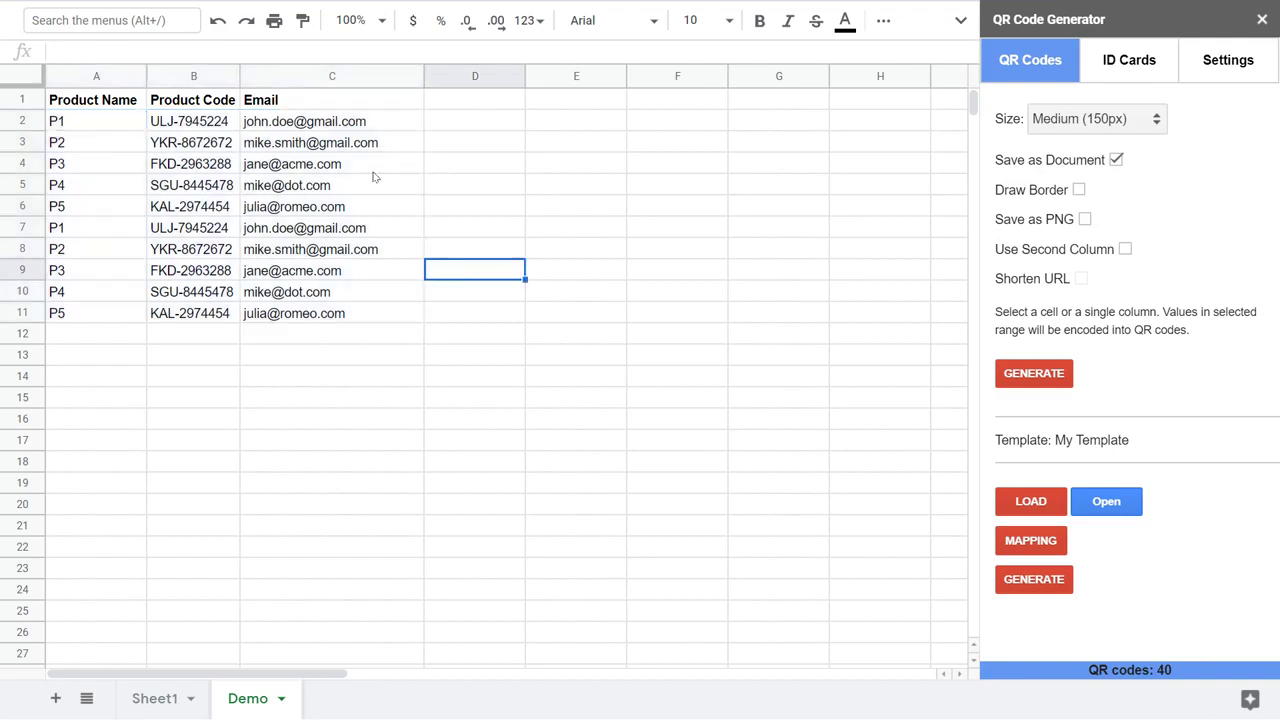
# - Open the template's tag mapping and assign the Product Code source column to the {{Product Code}} tag
pyautogui.click(1022, 548)
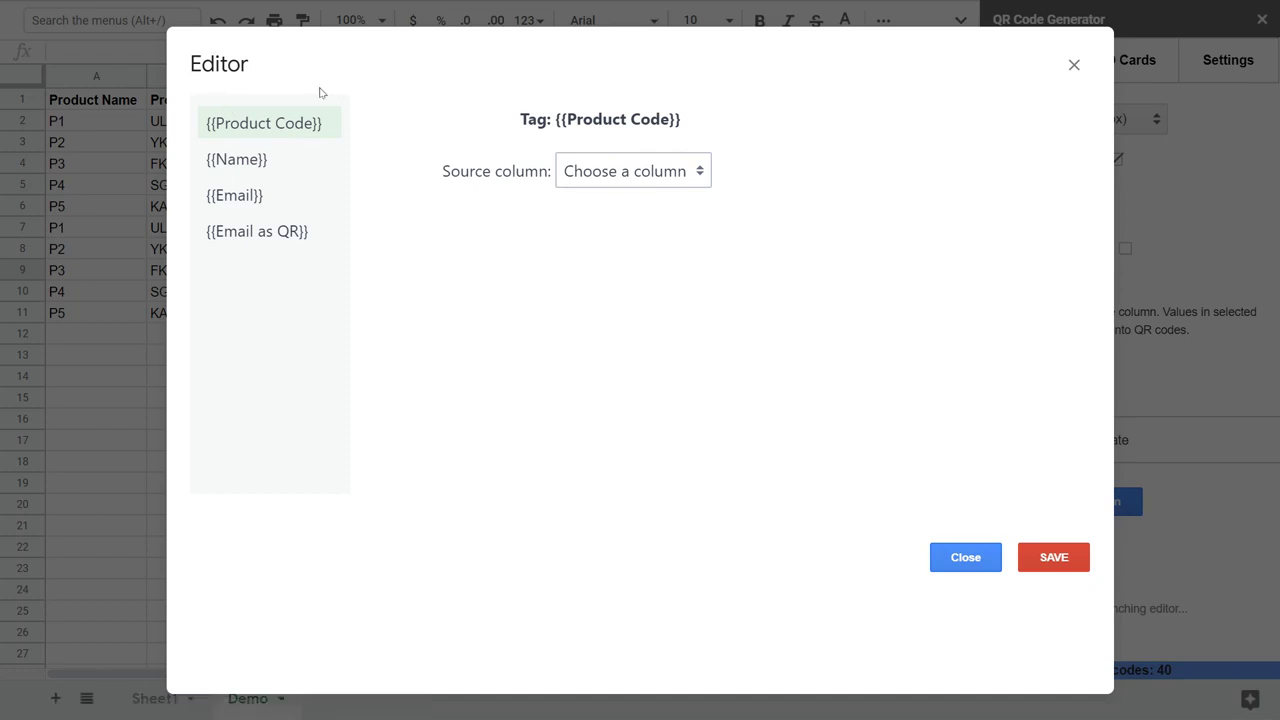
pyautogui.press('space')
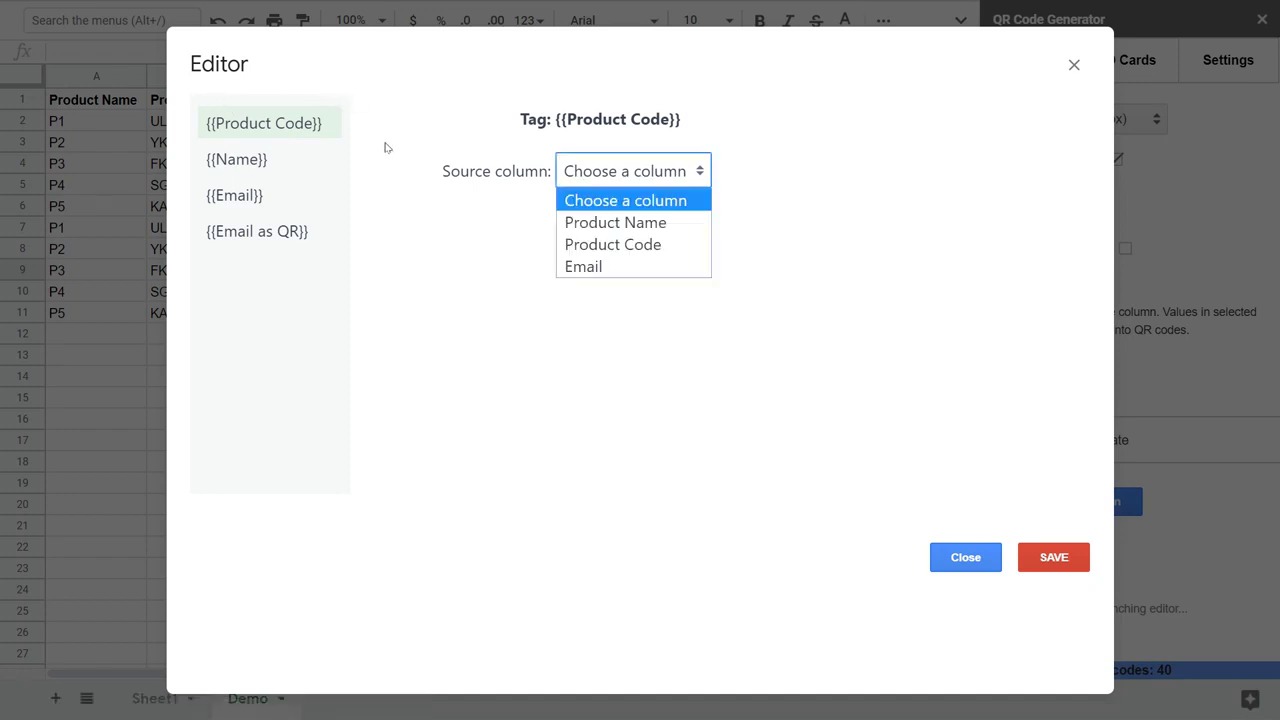
pyautogui.press('Down')
pyautogui.press('Up')
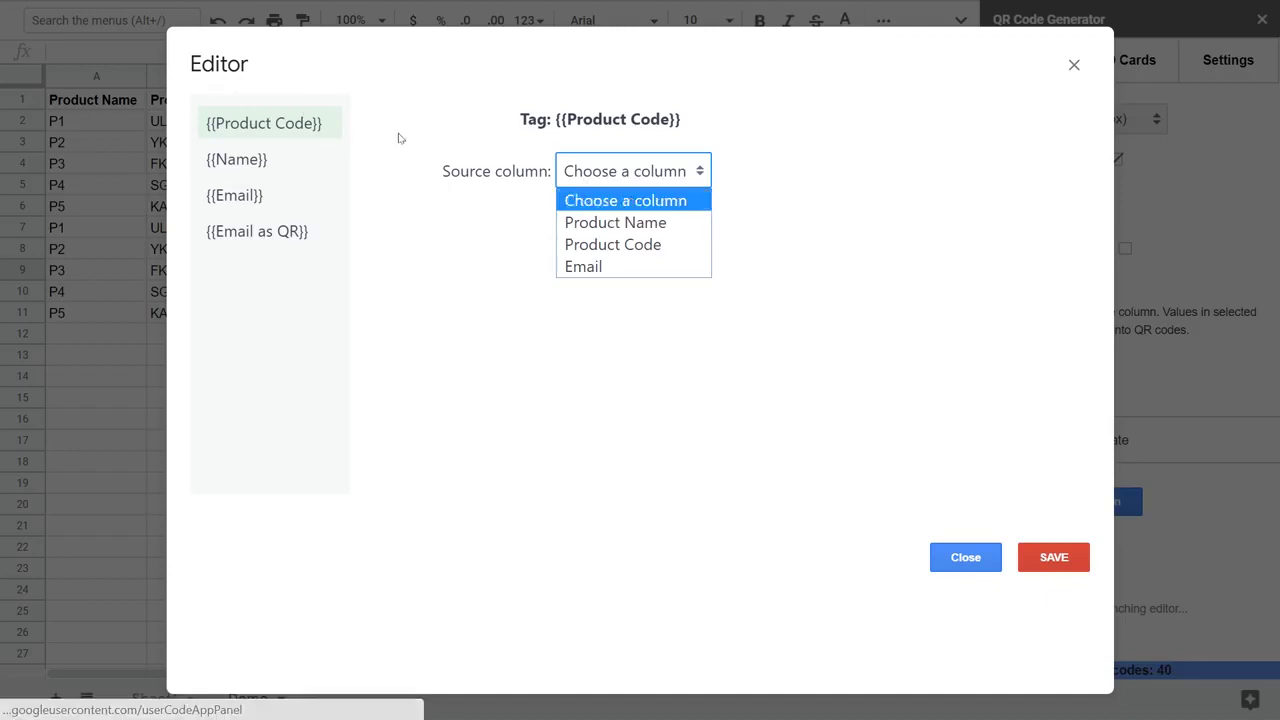
pyautogui.press('Down')
pyautogui.press('Down')
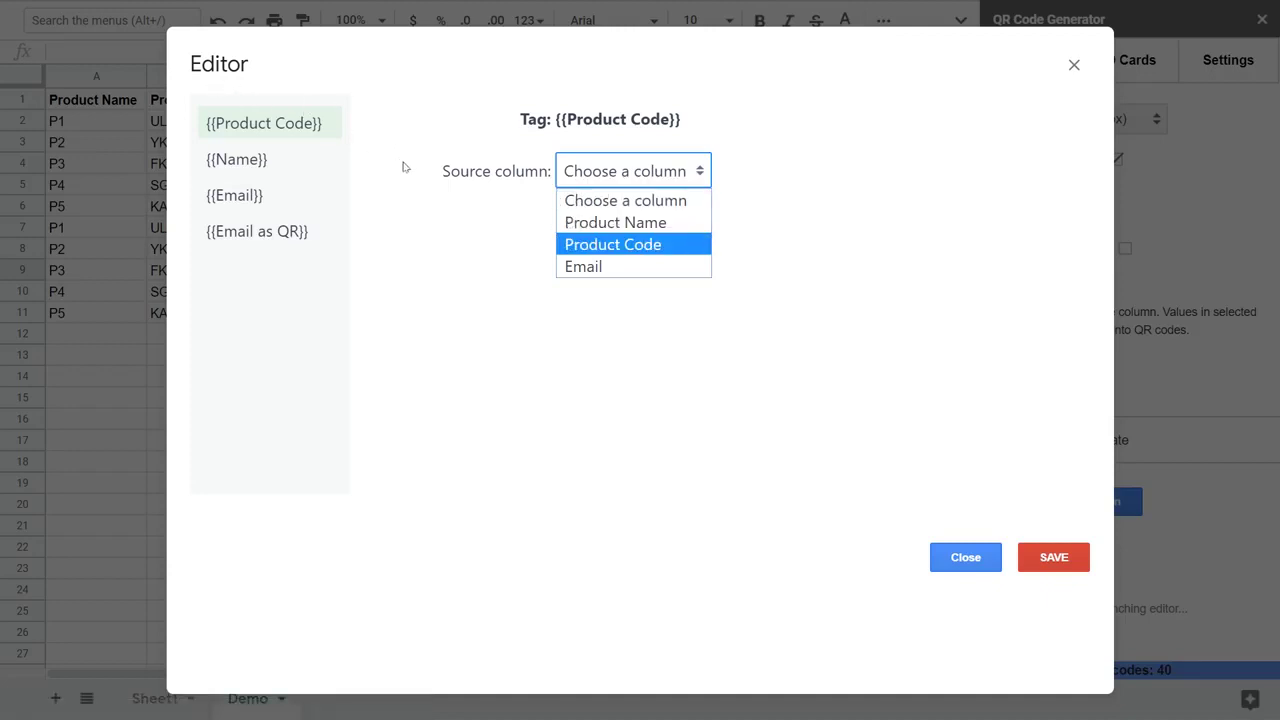
pyautogui.press('Return')
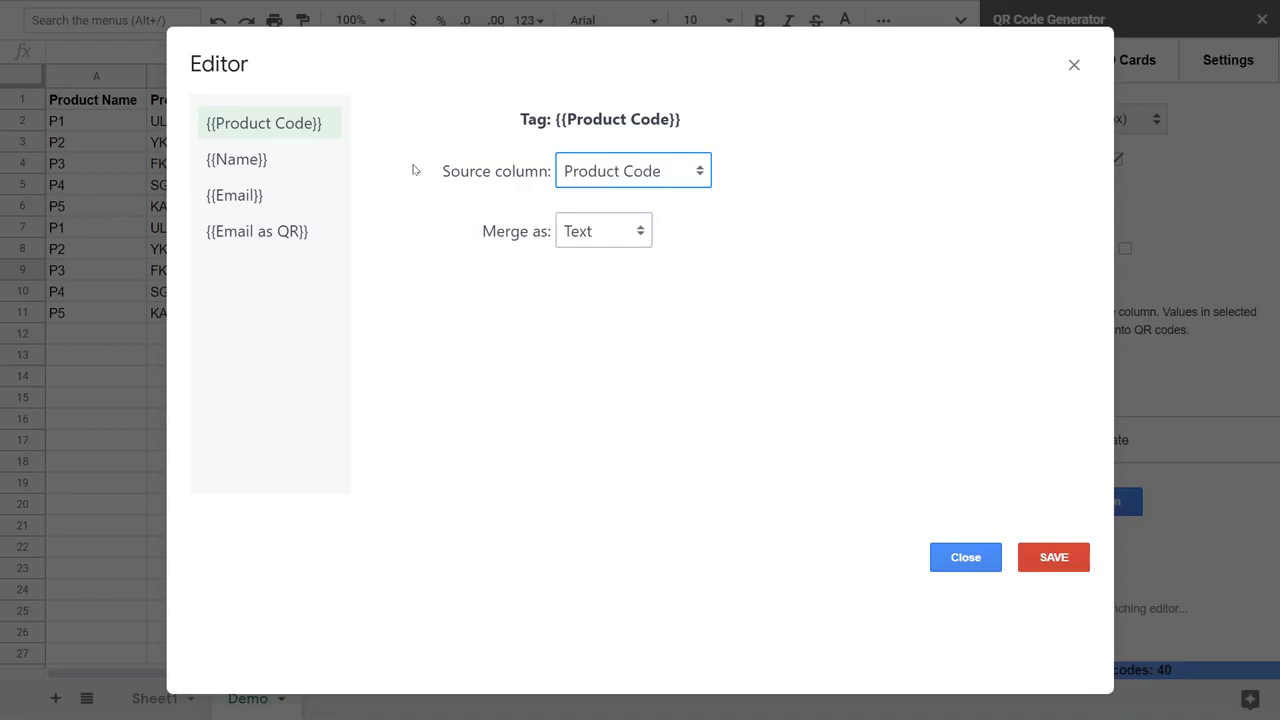
# - Set the {{Product Code}} tag to merge as a QR Code
pyautogui.press('Tab')
pyautogui.press('space')
pyautogui.press('Down')
pyautogui.press('Return')
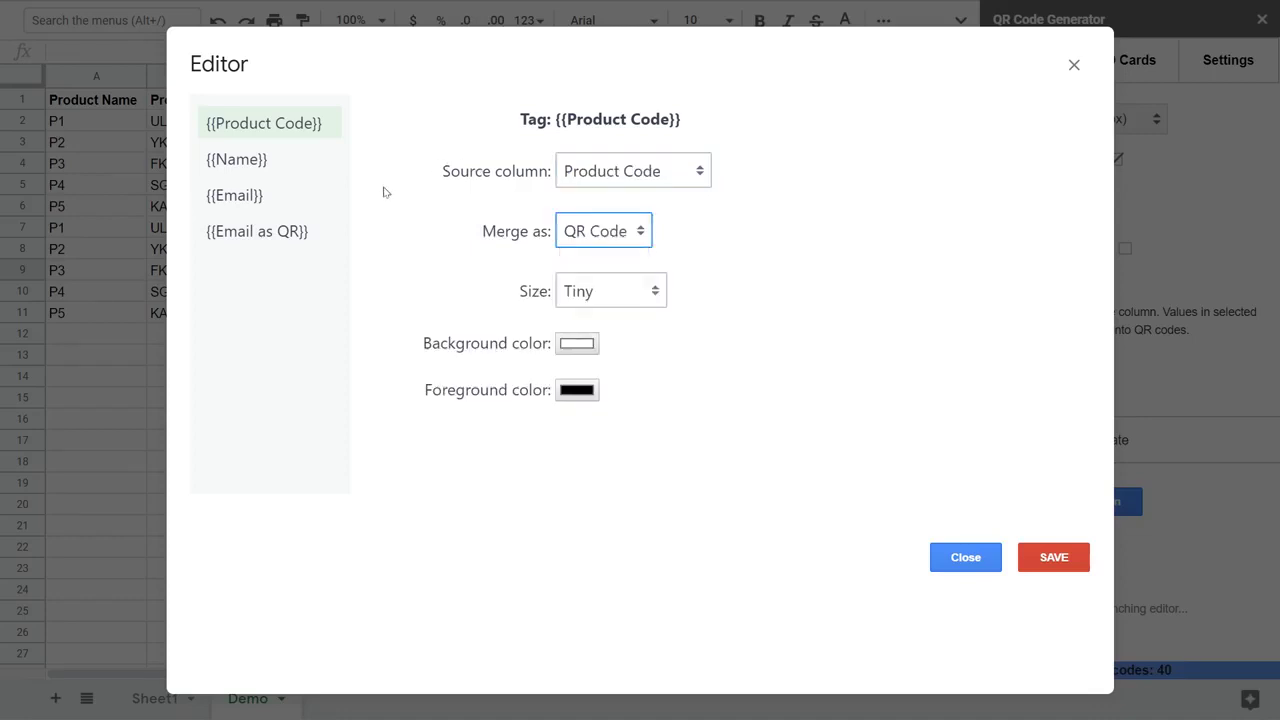
# - Set the QR code size for the {{Product Code}} tag to Medium
pyautogui.click(500, 181)
pyautogui.press('Tab')
pyautogui.press('space')
pyautogui.press('Down')
pyautogui.press('Down')
pyautogui.press('Return')
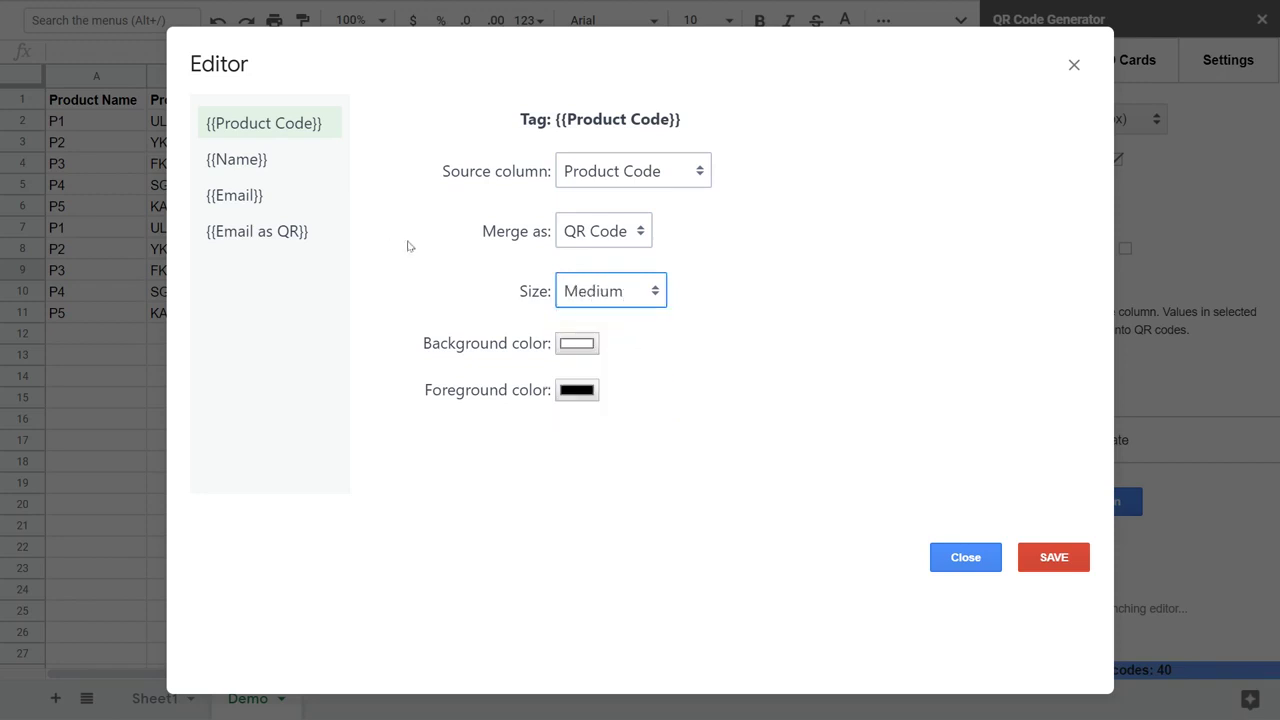
# - Set the foreground color of the {{Product Code}} QR code to blue (0, 128, 255)
pyautogui.click(492, 230)
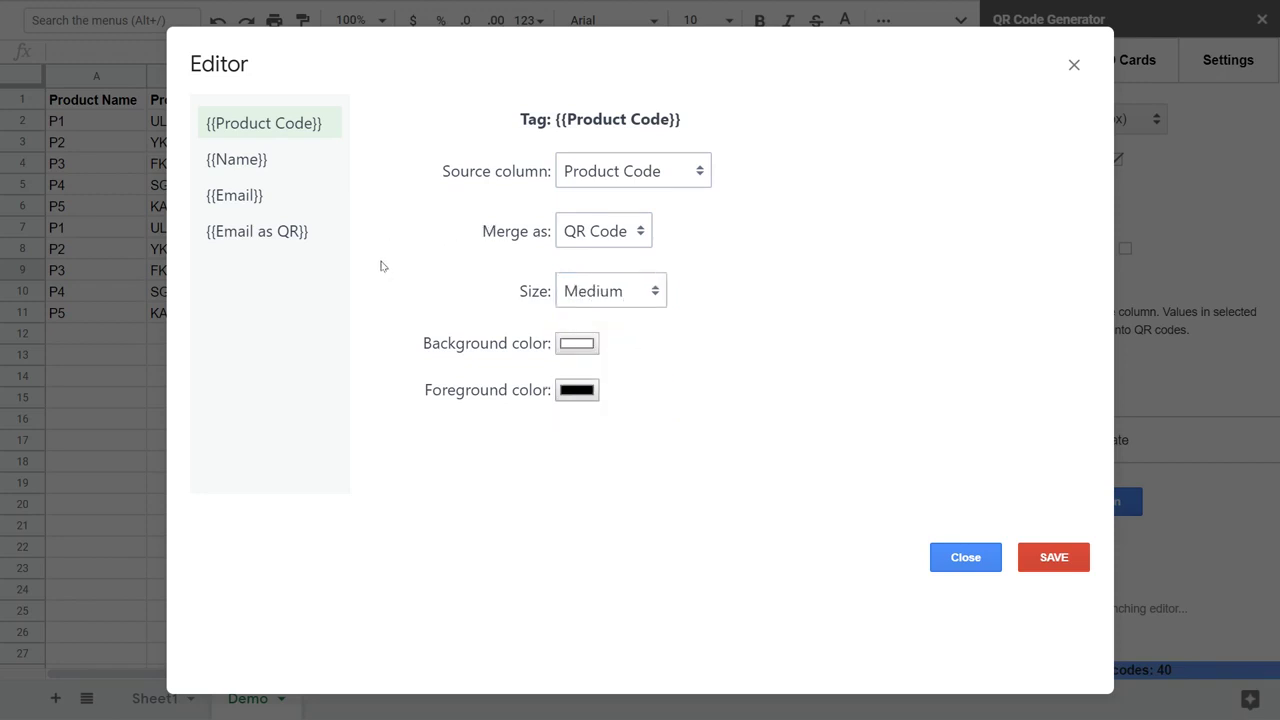
pyautogui.click(577, 390)
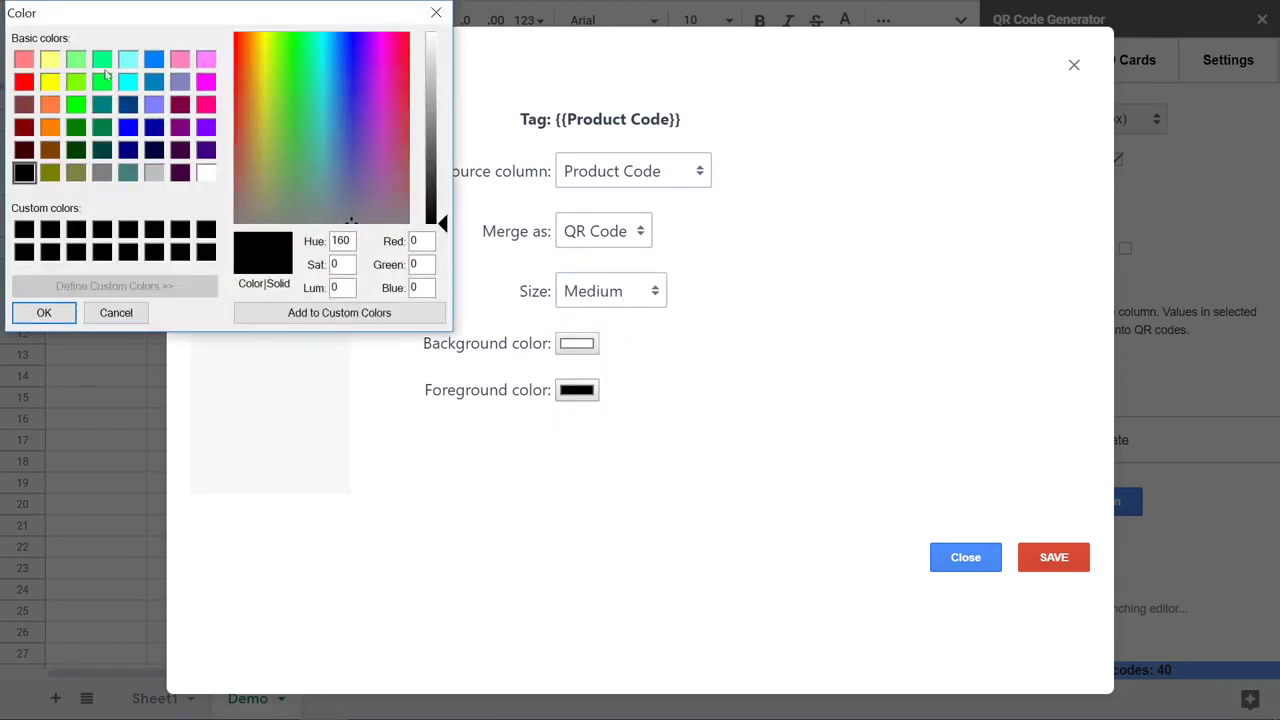
pyautogui.click(154, 59)
pyautogui.click(44, 312)
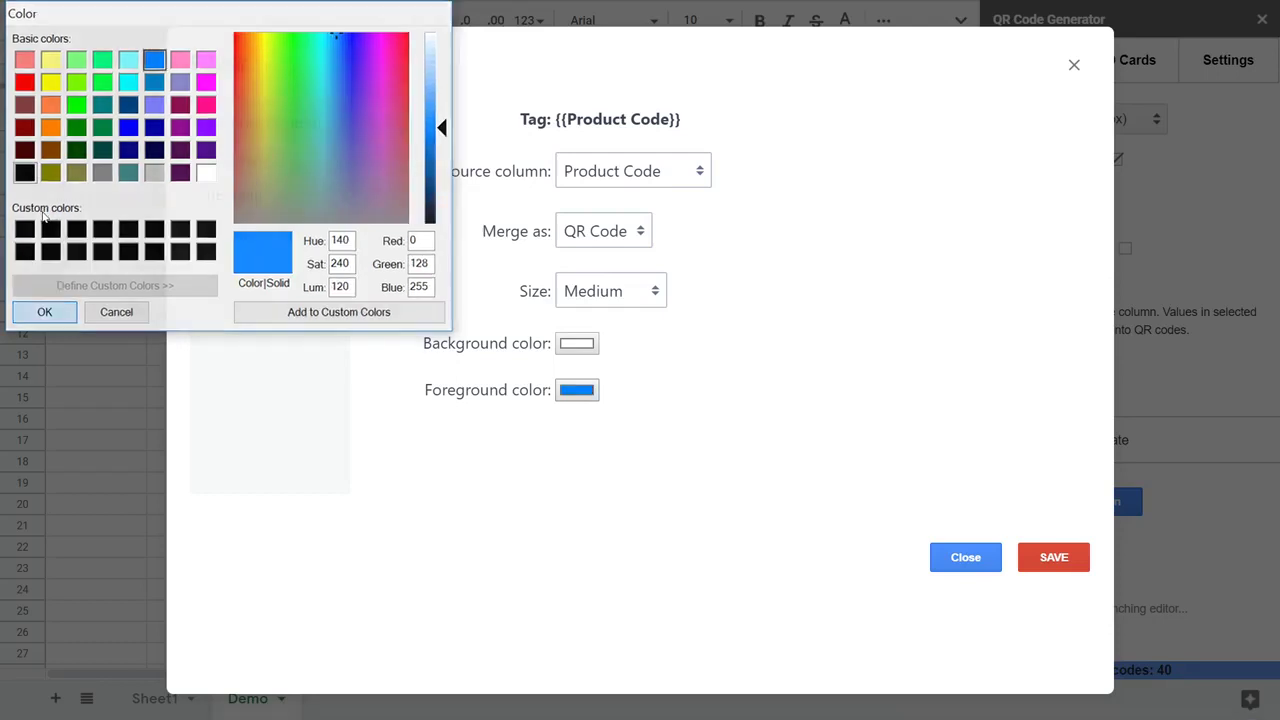
# - Assign the Product Name source column to the {{Name}} tag
pyautogui.click(290, 159)
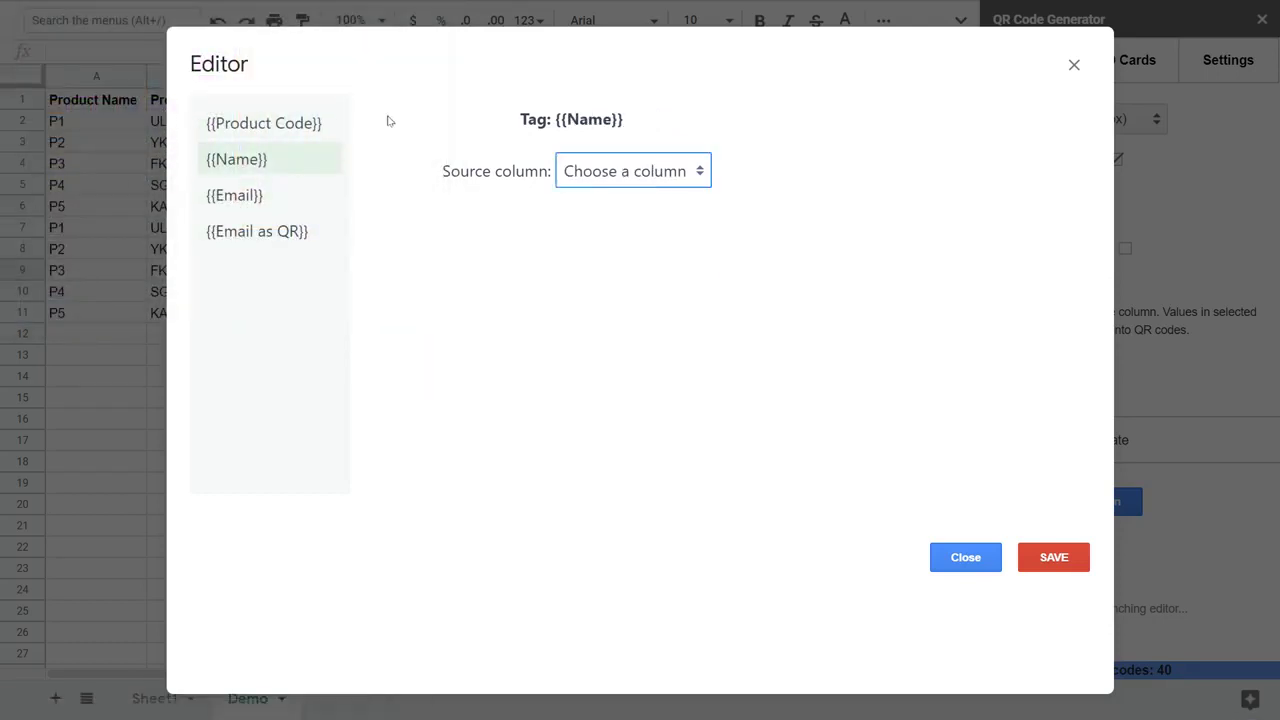
pyautogui.click(585, 180)
pyautogui.click(590, 222)
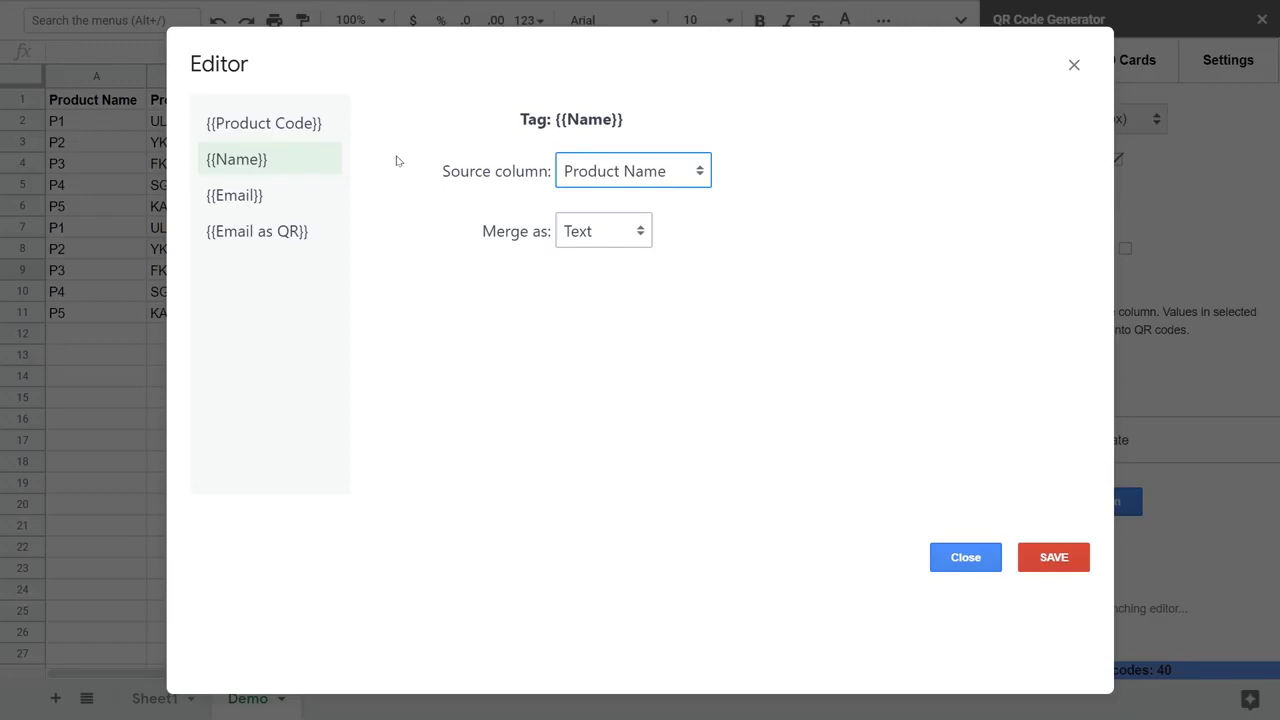
pyautogui.click(478, 160)
# - Assign the Email source column to the {{Email}} tag
pyautogui.click(234, 195)
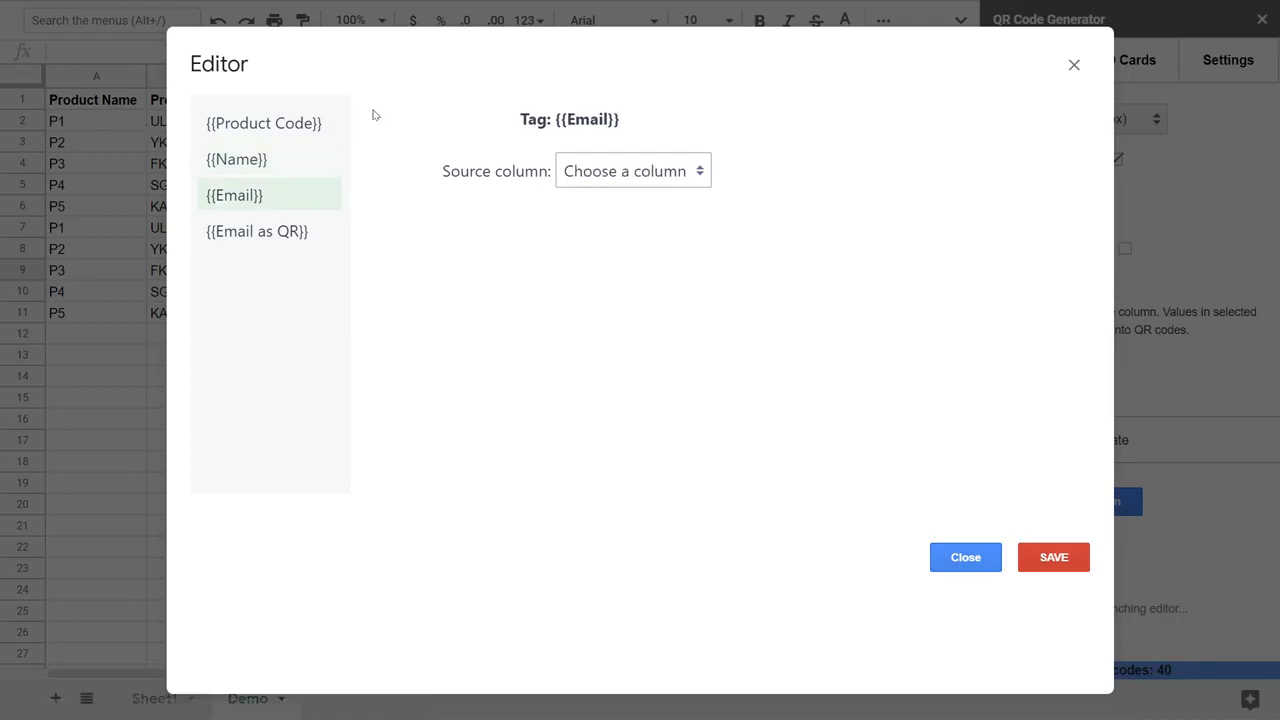
pyautogui.click(620, 174)
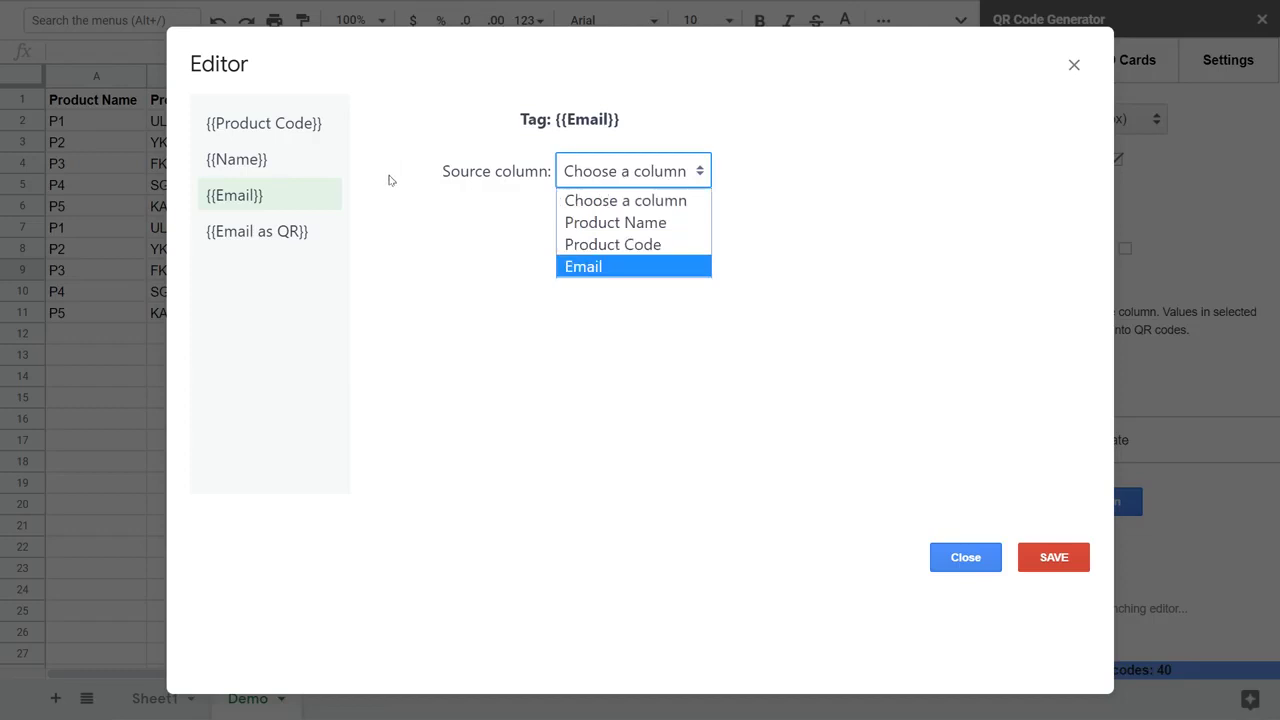
pyautogui.press('Return')
pyautogui.click(355, 184)
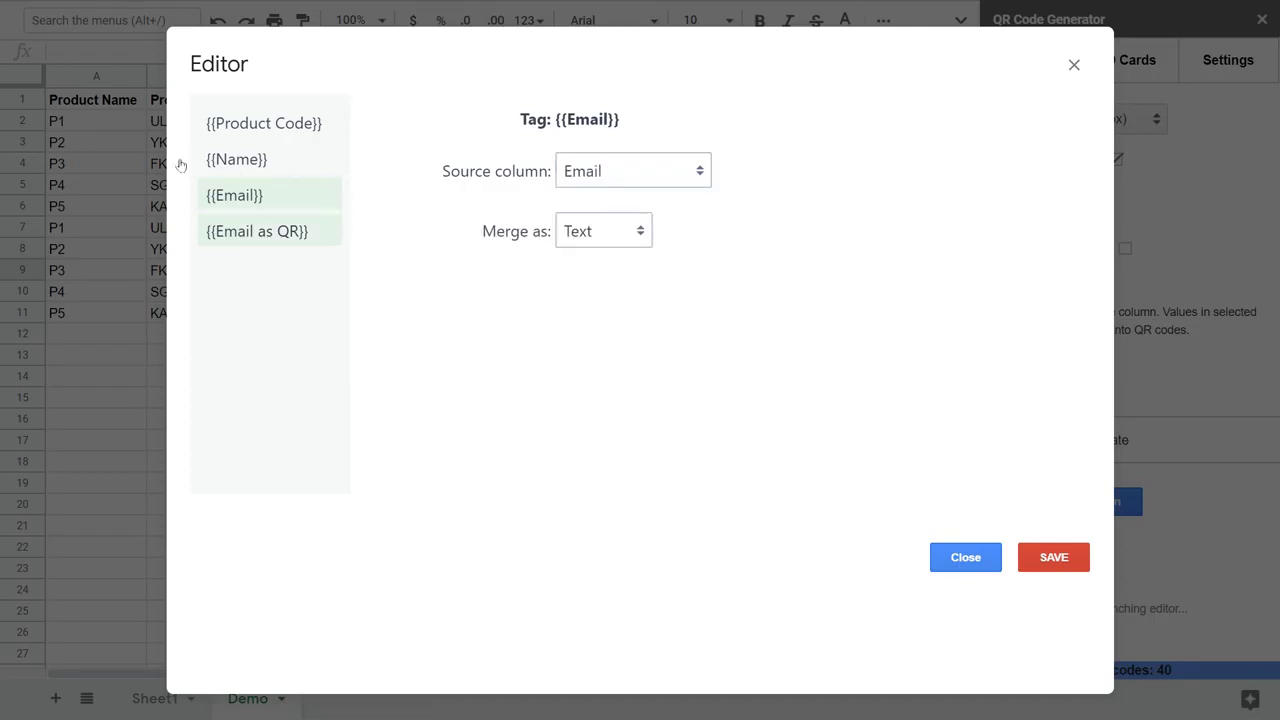
# - Assign the Email source column to the {{Email as QR}} tag
pyautogui.click(262, 231)
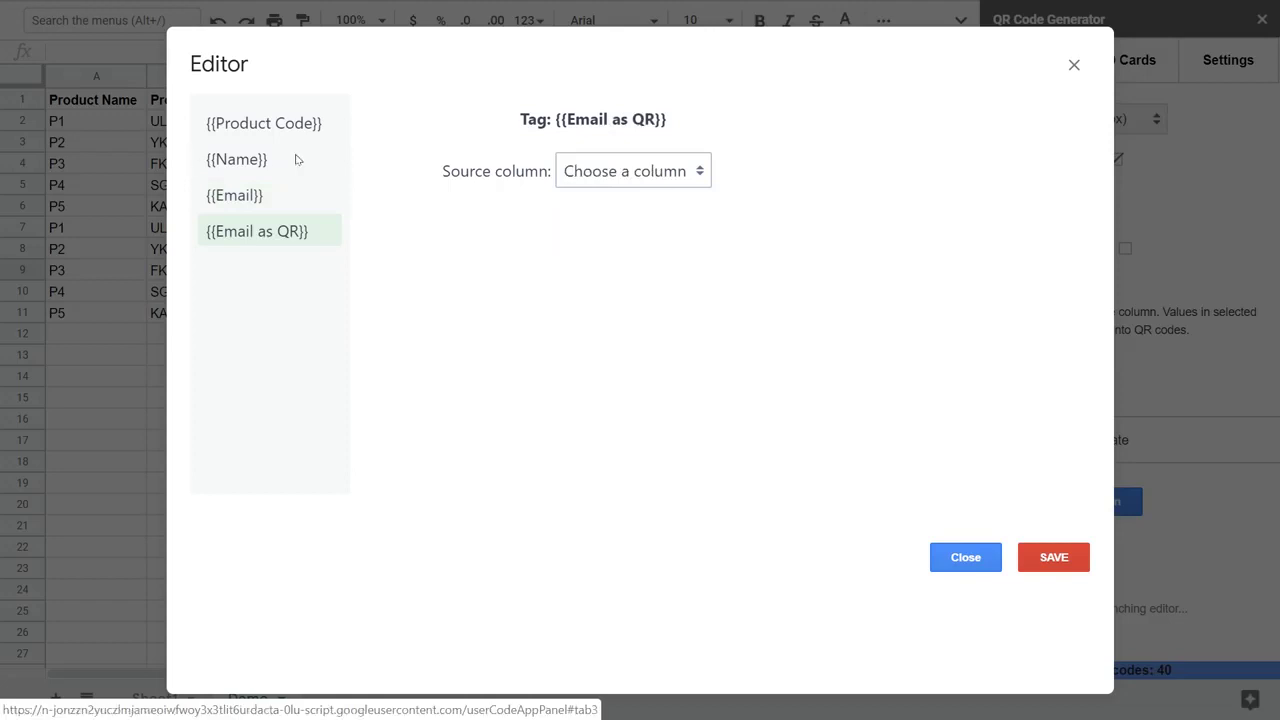
pyautogui.click(606, 172)
pyautogui.press('Down')
pyautogui.press('Down')
pyautogui.press('Down')
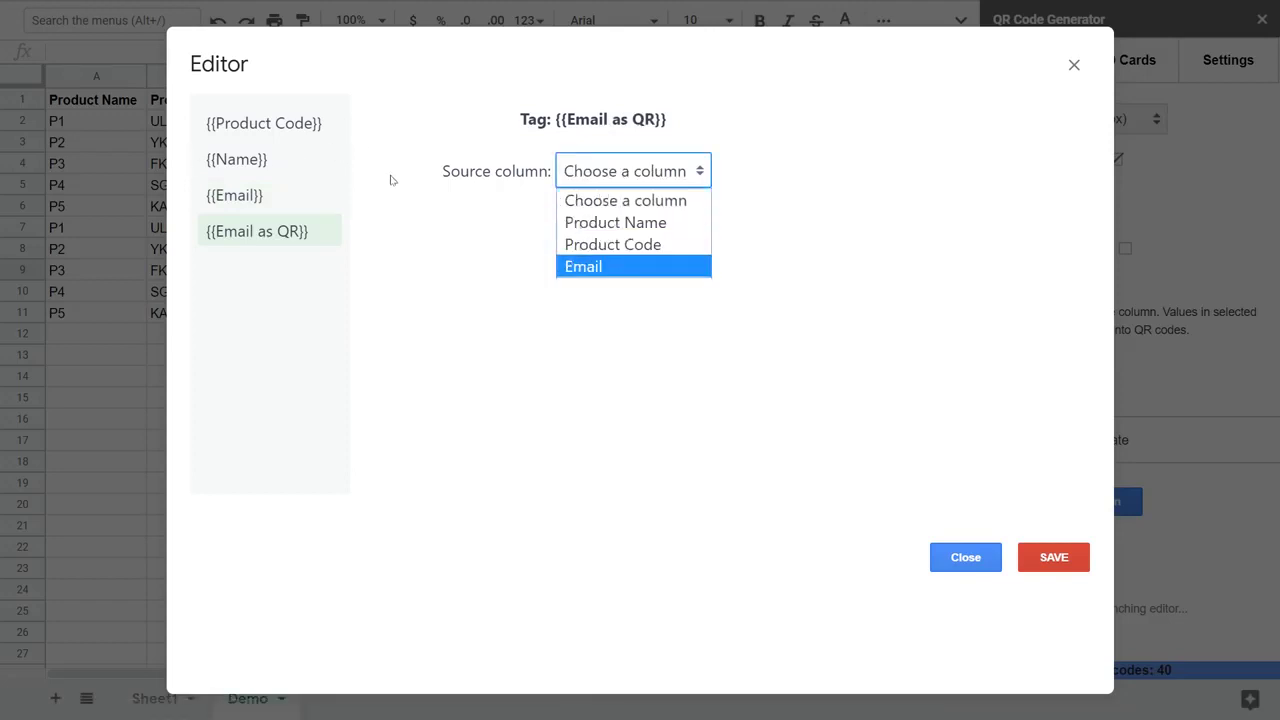
pyautogui.press('Return')
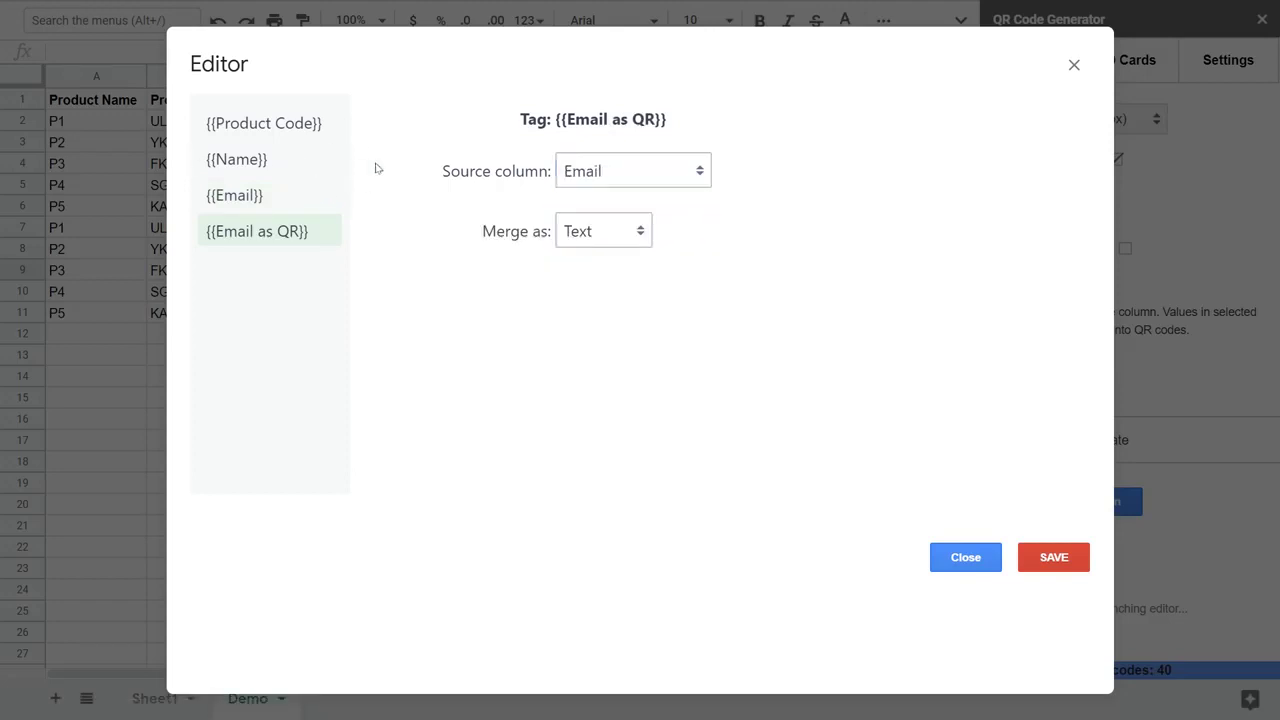
# - Set the {{Email as QR}} tag to merge as a QR Code with the size Small
pyautogui.press('Tab')
pyautogui.hotkey('alt', 'Down')
pyautogui.press('Down')
pyautogui.press('Return')
pyautogui.press('Tab')
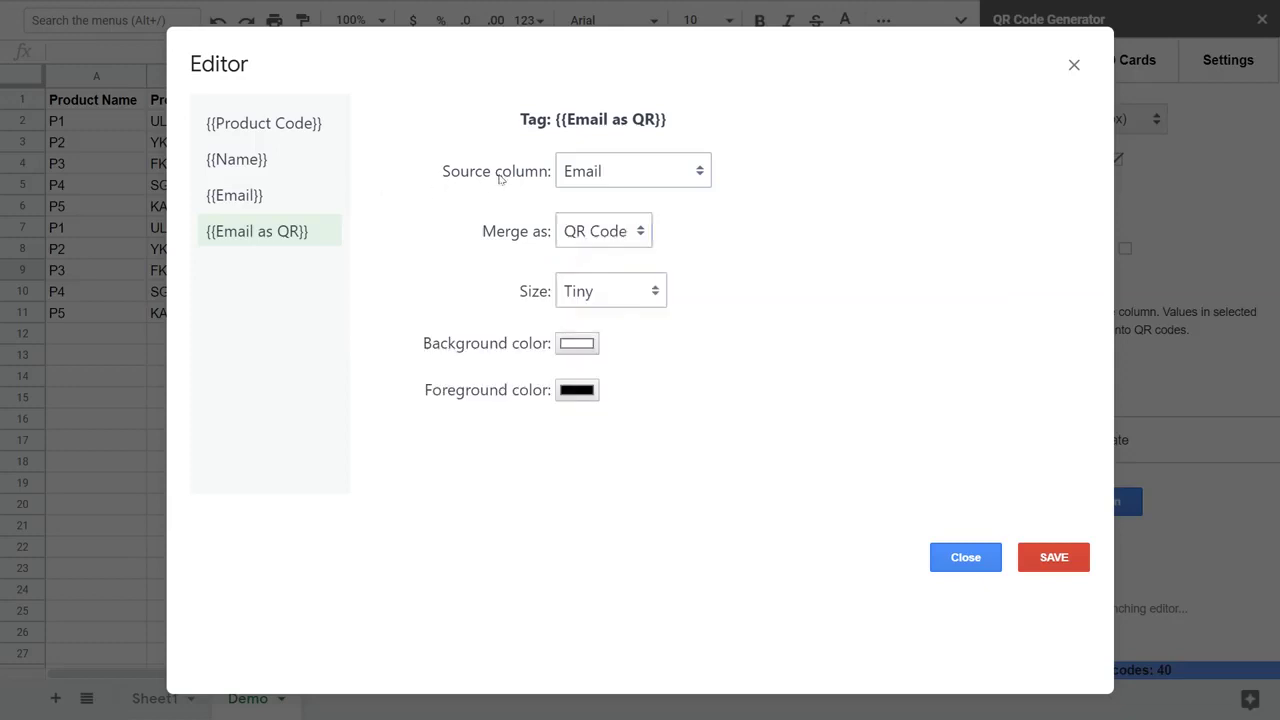
pyautogui.hotkey('alt', 'Down')
pyautogui.press('Down')
# - Set the foreground color of the {{Email as QR}} QR code to red
pyautogui.click(577, 390)
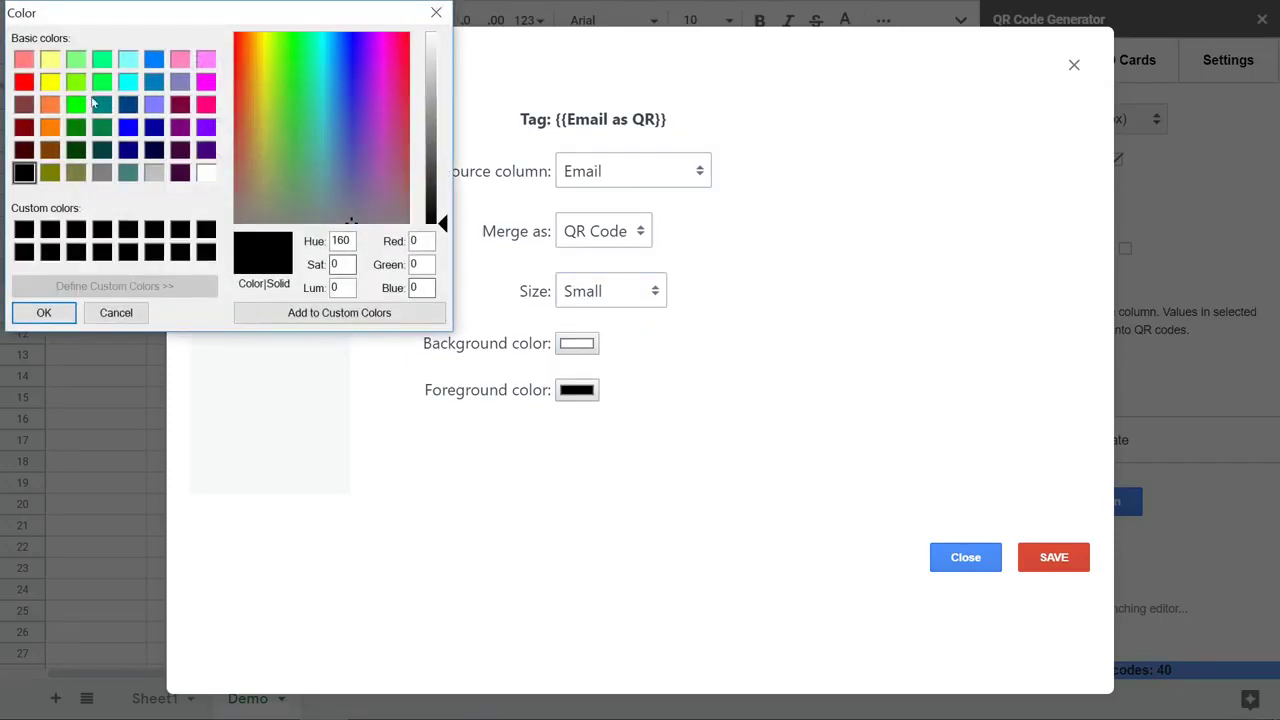
pyautogui.click(24, 82)
pyautogui.click(44, 312)
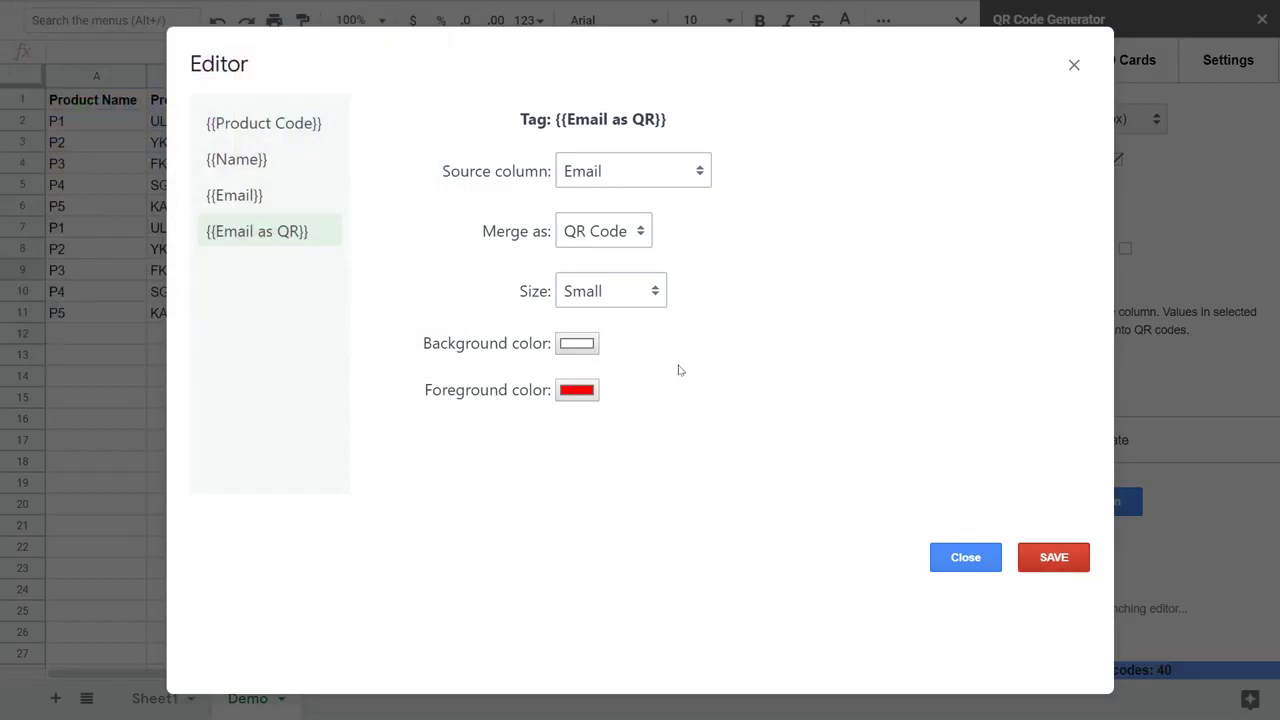
# - Save the tag mapping and generate the label document for the product rows from My Template
pyautogui.click(1054, 557)
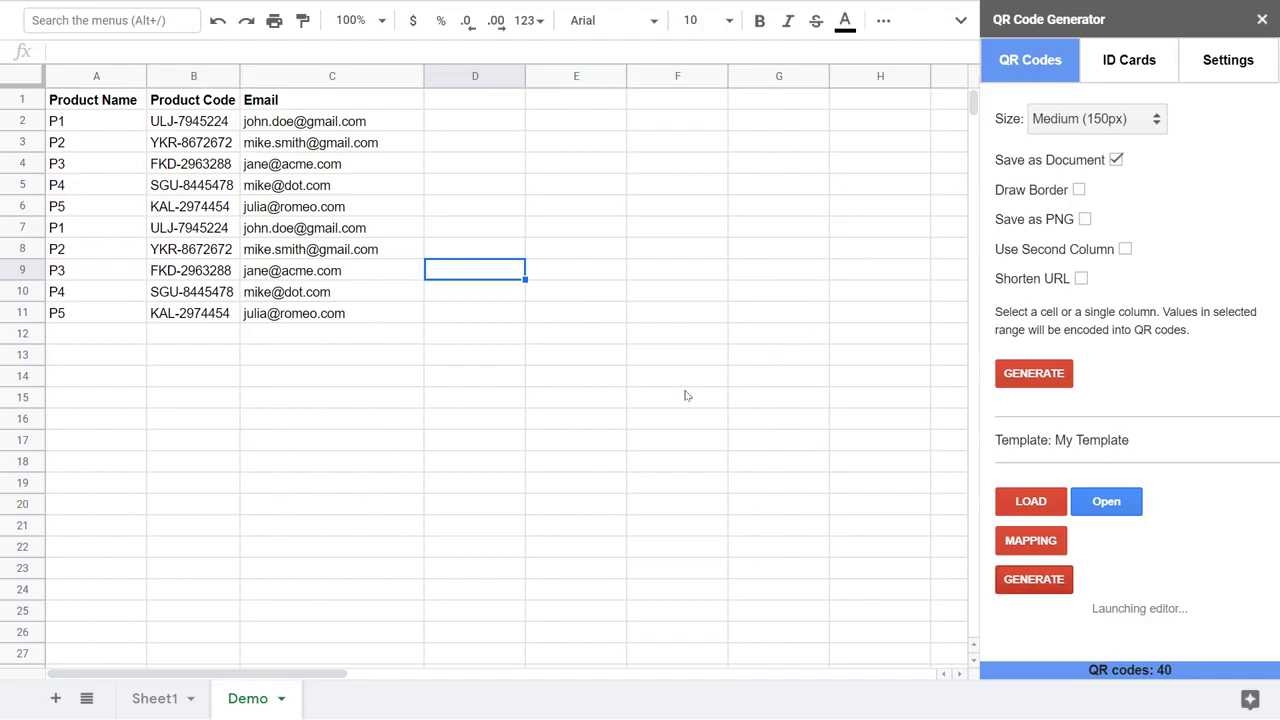
pyautogui.click(1034, 579)
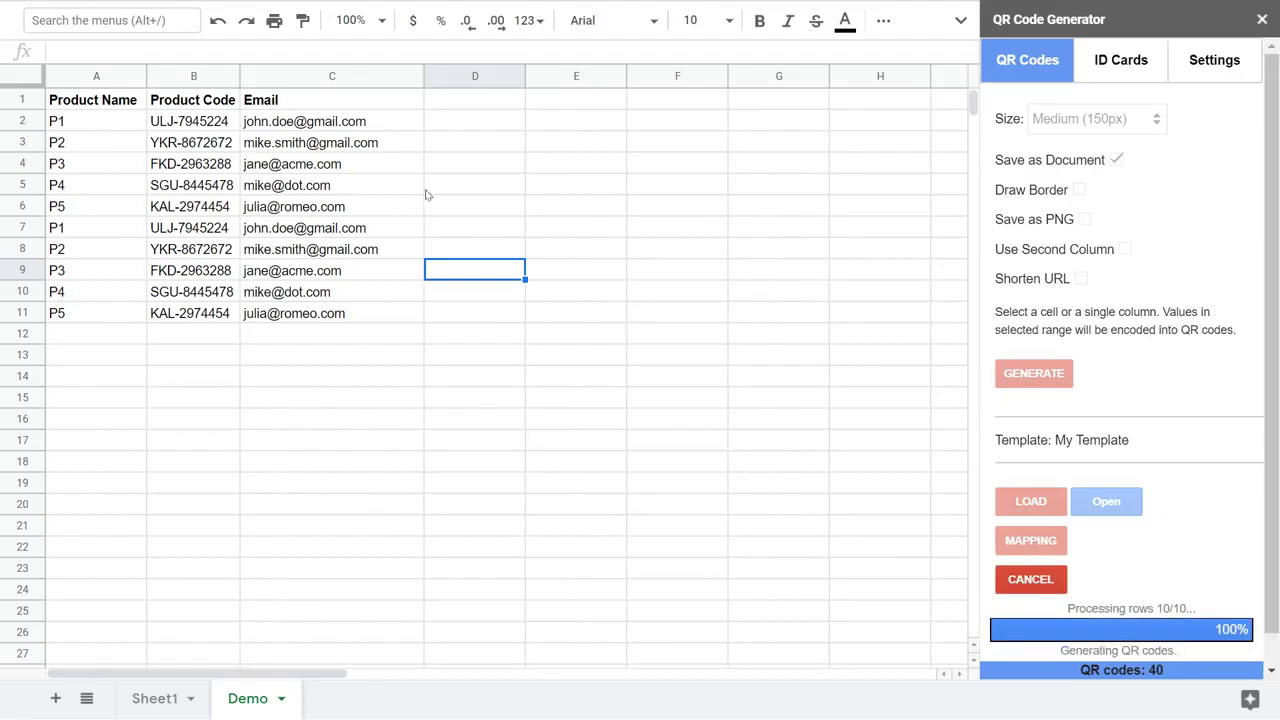
pyautogui.moveTo(81, 121)
pyautogui.mouseDown()
pyautogui.moveTo(280, 163)
pyautogui.moveTo(298, 313)
pyautogui.mouseUp()
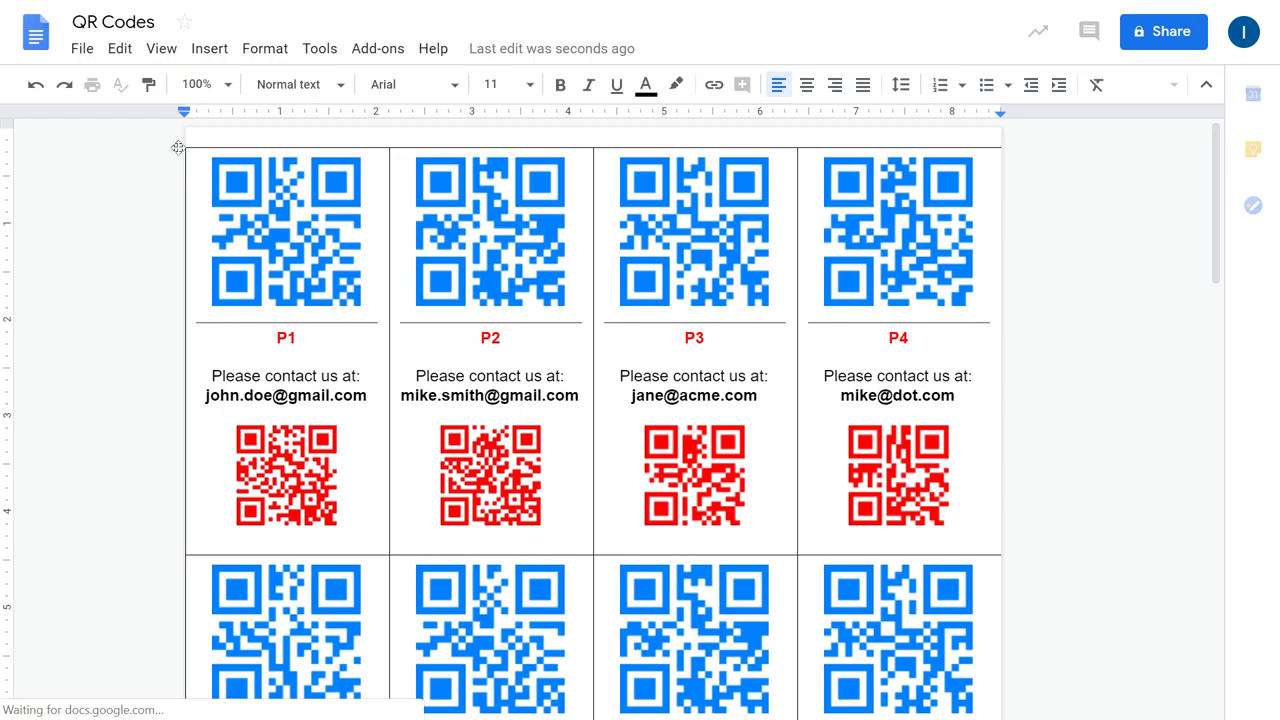
# - Examine the generated QR Codes document, checking how the label rows fall across the page break
pyautogui.scroll(-1, 177, 148)
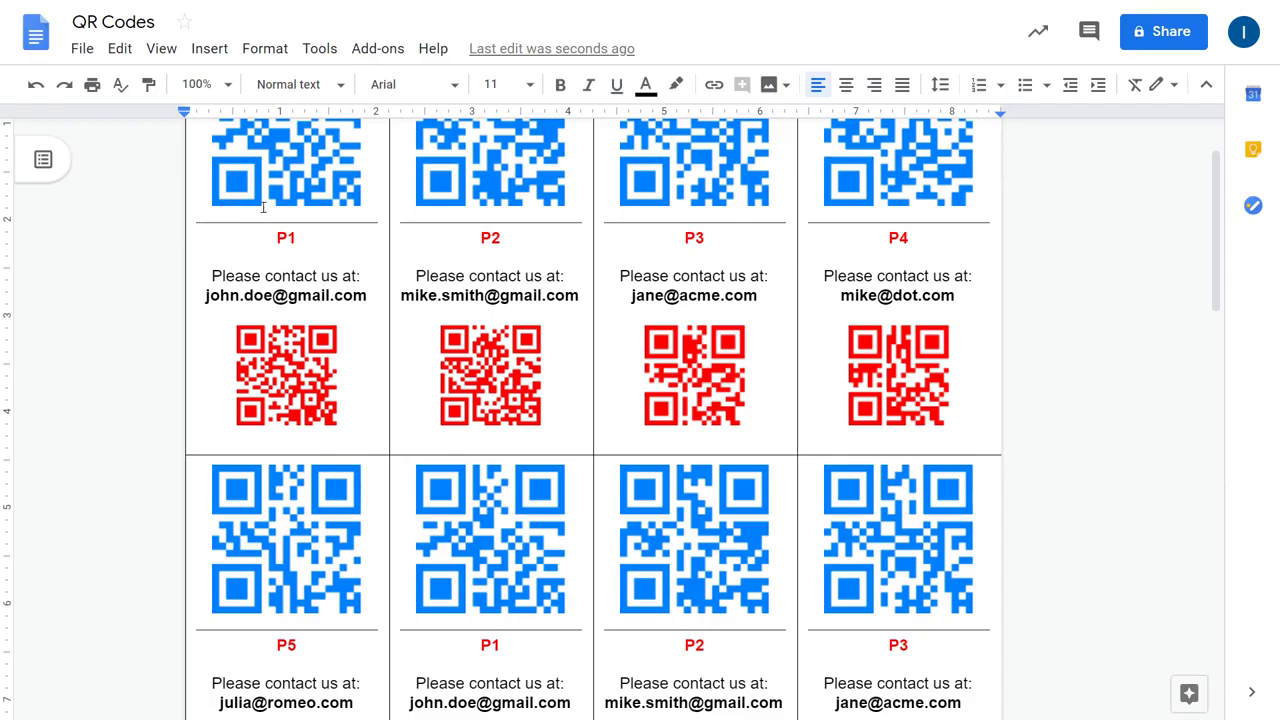
pyautogui.scroll(-5, 263, 207)
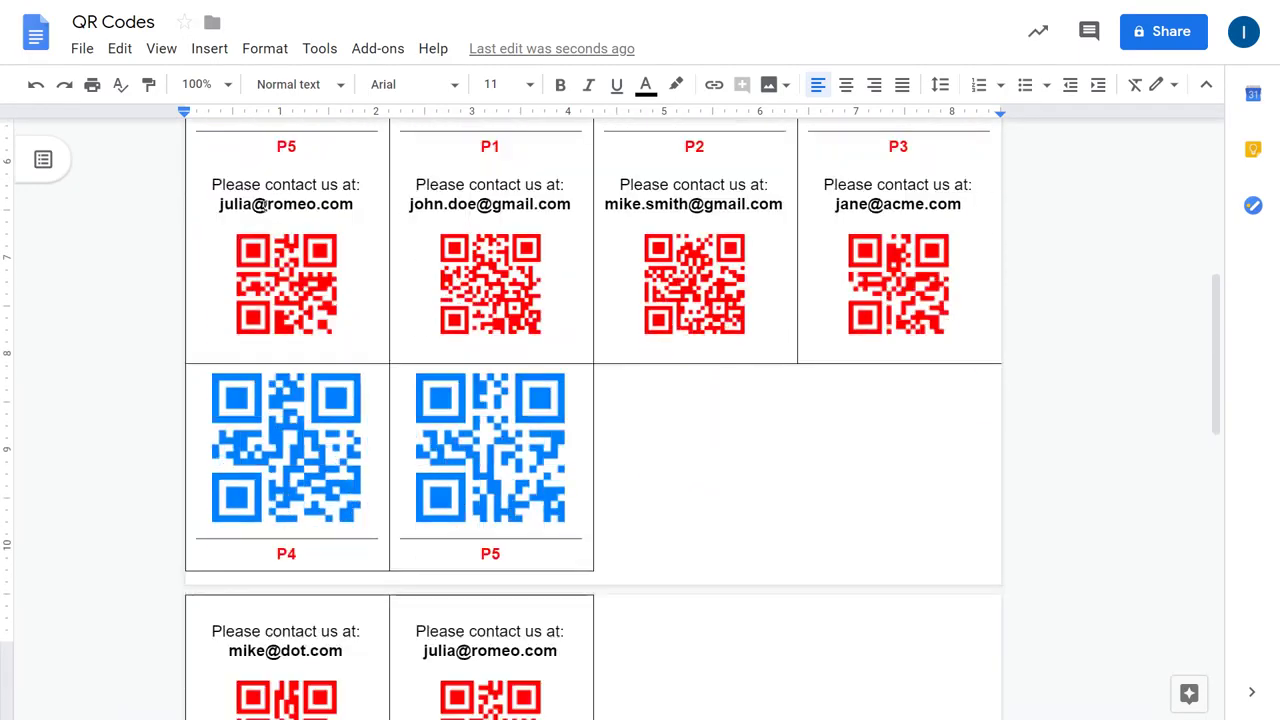
pyautogui.scroll(3, 263, 207)
pyautogui.scroll(3, 263, 202)
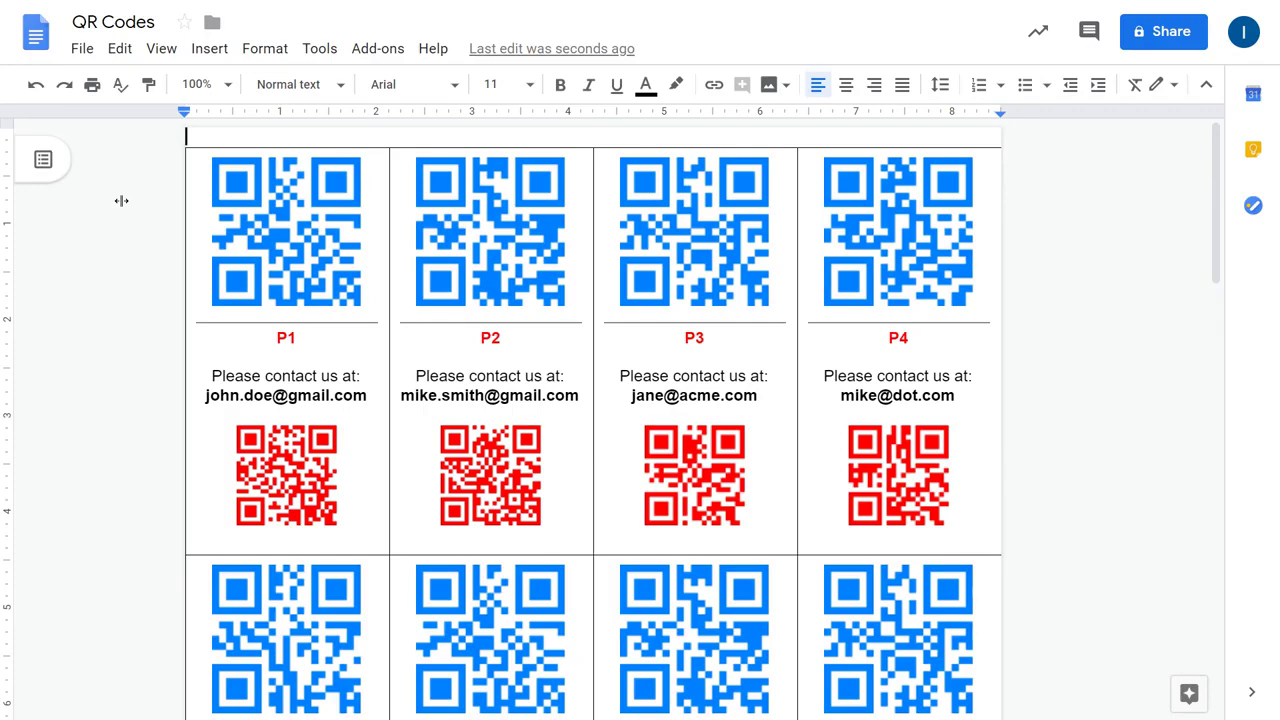
pyautogui.scroll(-6, 121, 201)
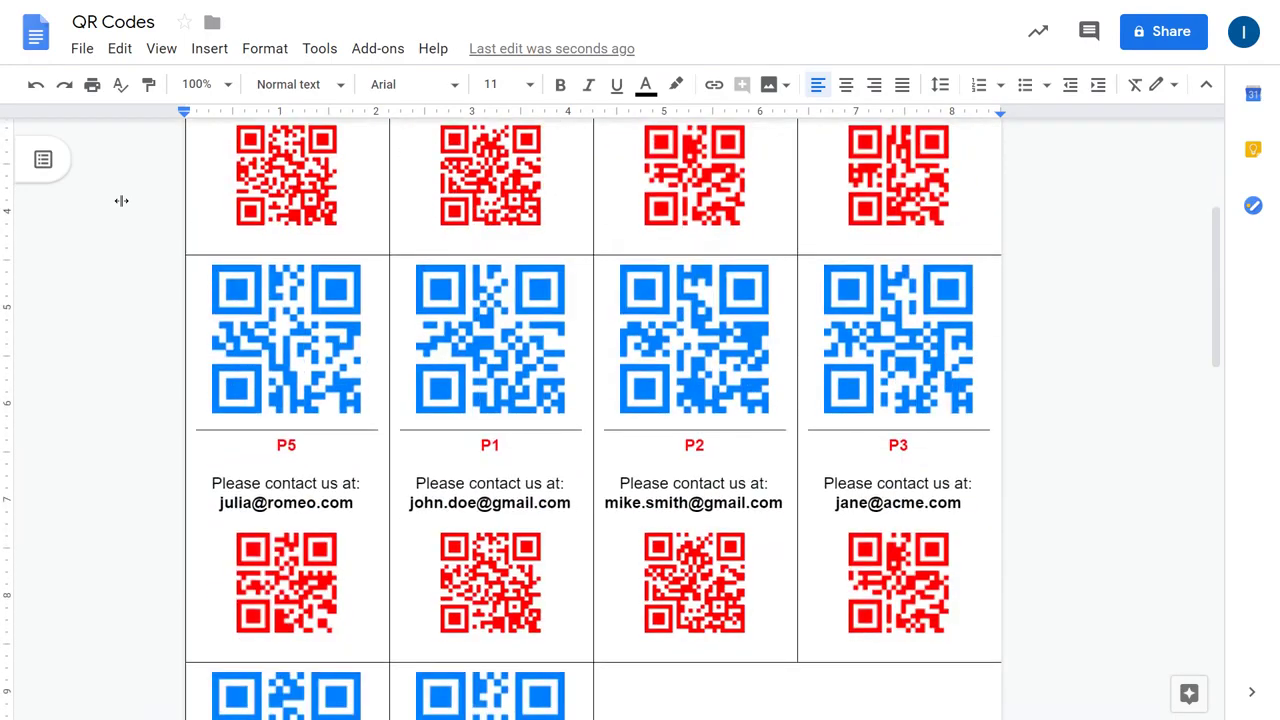
pyautogui.scroll(-2, 122, 195)
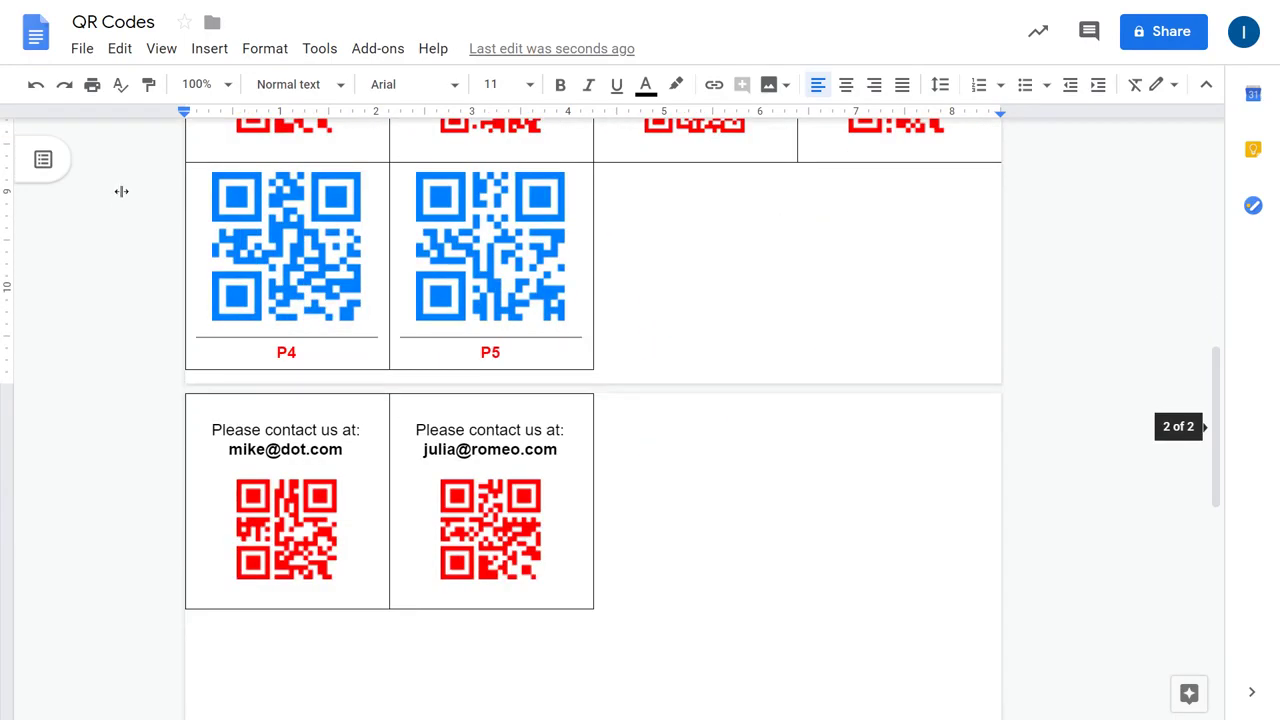
pyautogui.scroll(1, 121, 191)
pyautogui.scroll(-1, 121, 191)
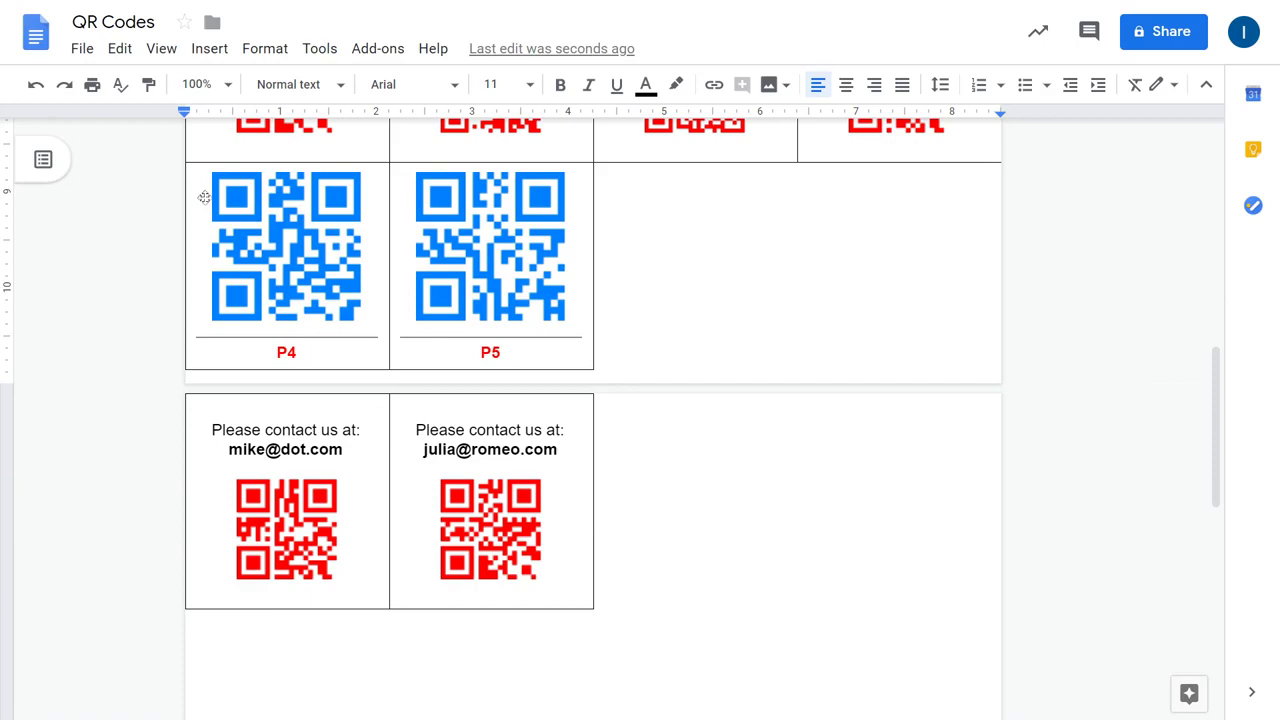
pyautogui.scroll(1, 204, 193)
pyautogui.scroll(-1, 166, 196)
# - Distribute the rows of the label table evenly, starting from the P4 cell in the last row
pyautogui.click(149, 232)
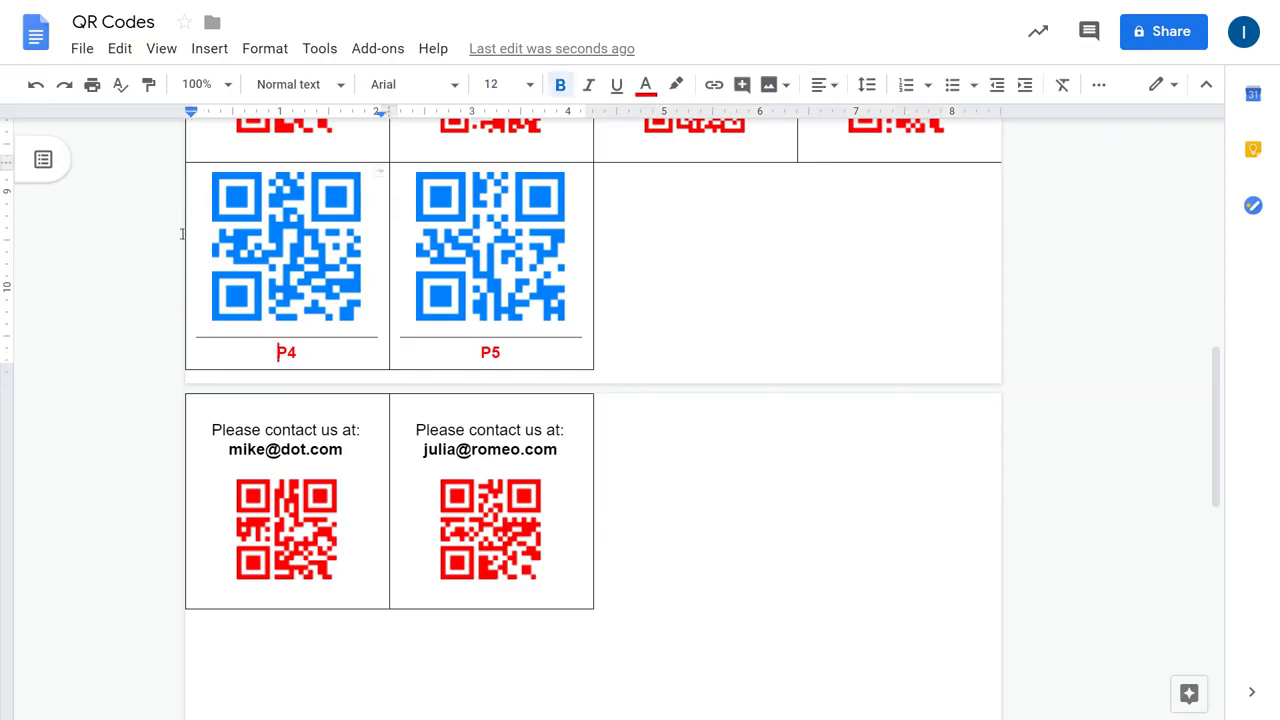
pyautogui.press('End')
pyautogui.hotkey('shift', 'F10')
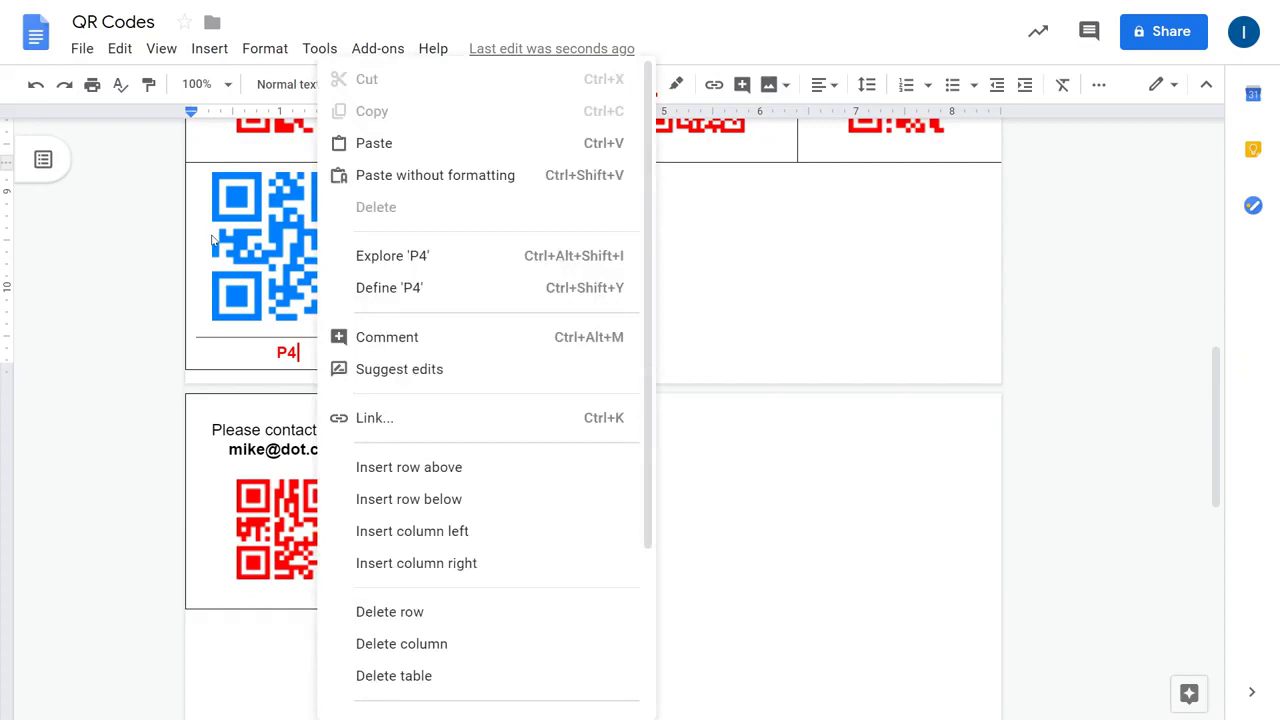
pyautogui.press('Down')
pyautogui.press('Down')
pyautogui.scroll(-2, 324, 245)
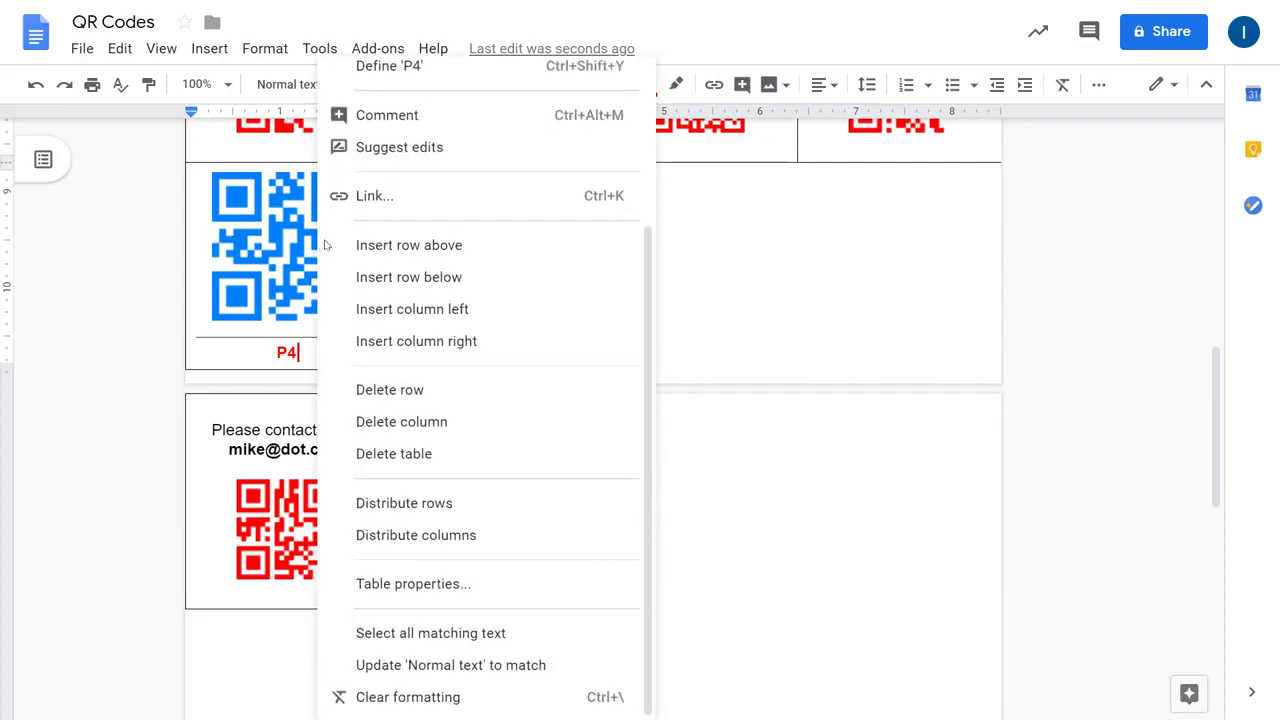
pyautogui.press('Down')
pyautogui.press('Down')
pyautogui.press('Down')
pyautogui.press('Down')
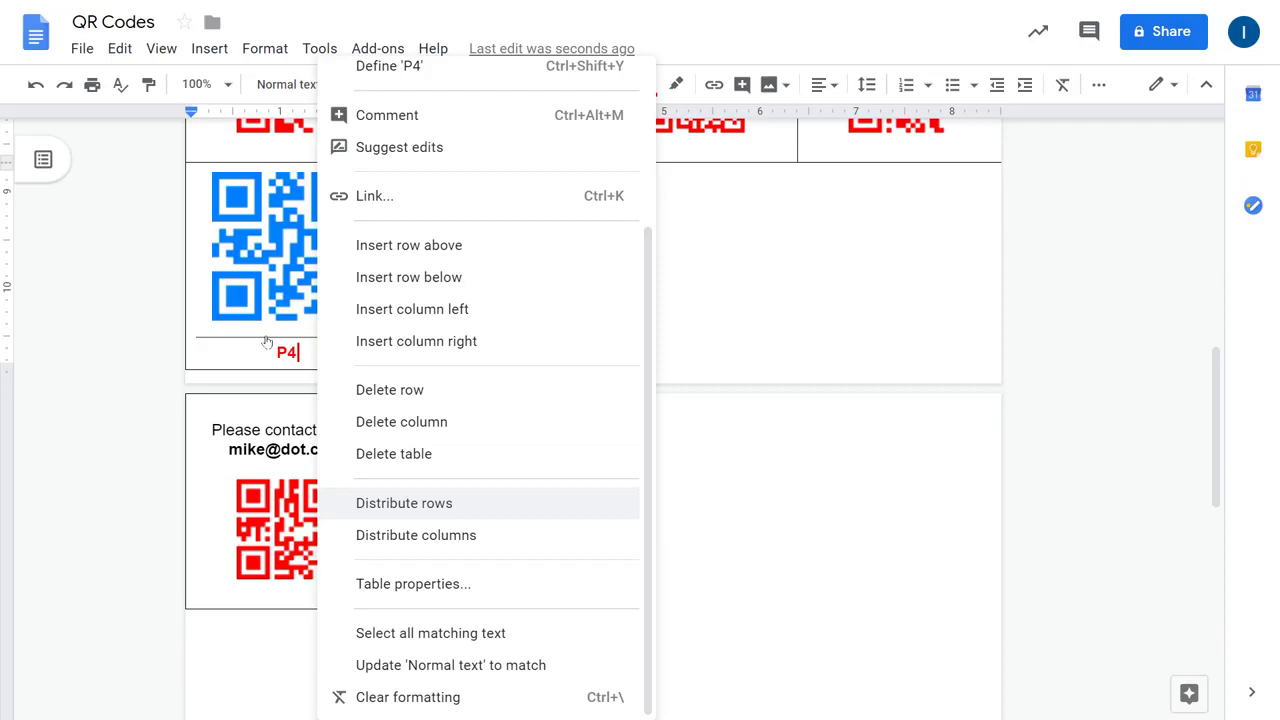
pyautogui.press('Return')
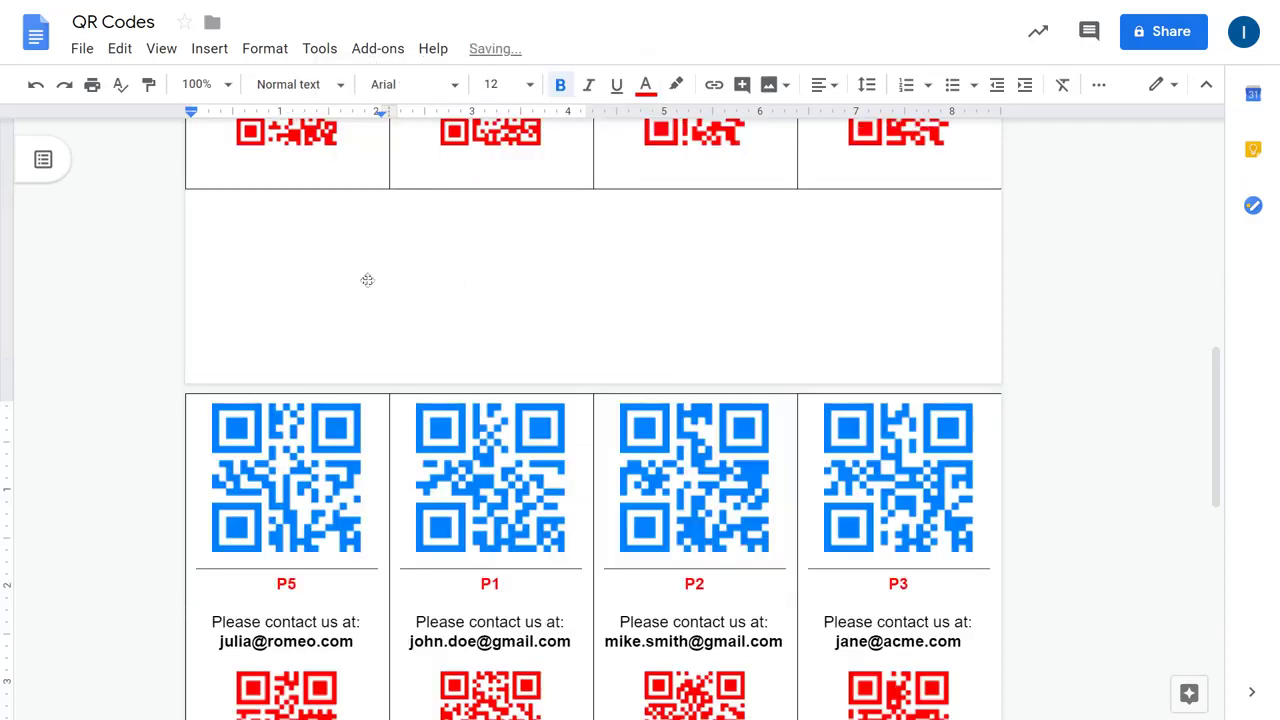
# - Examine both pages of the QR Codes document to check that each label stays whole on one page
pyautogui.scroll(-4, 366, 275)
pyautogui.scroll(2, 371, 268)
pyautogui.scroll(2, 366, 266)
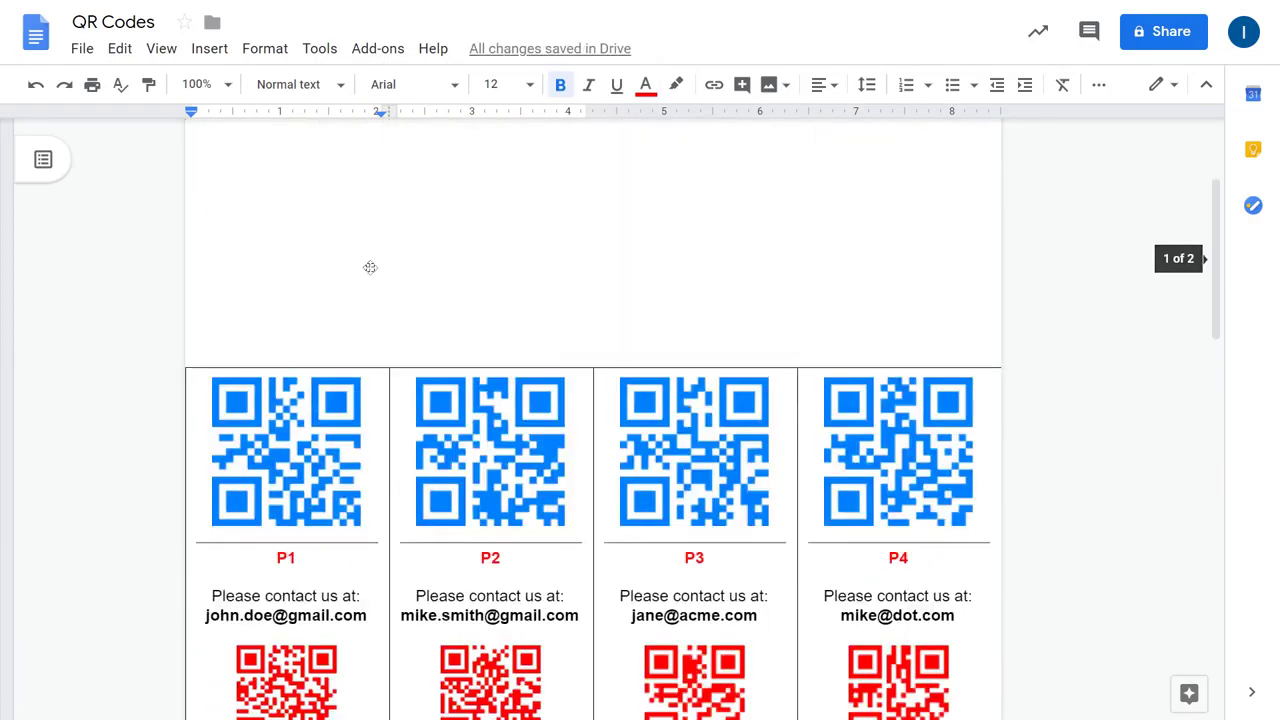
pyautogui.scroll(-3, 366, 266)
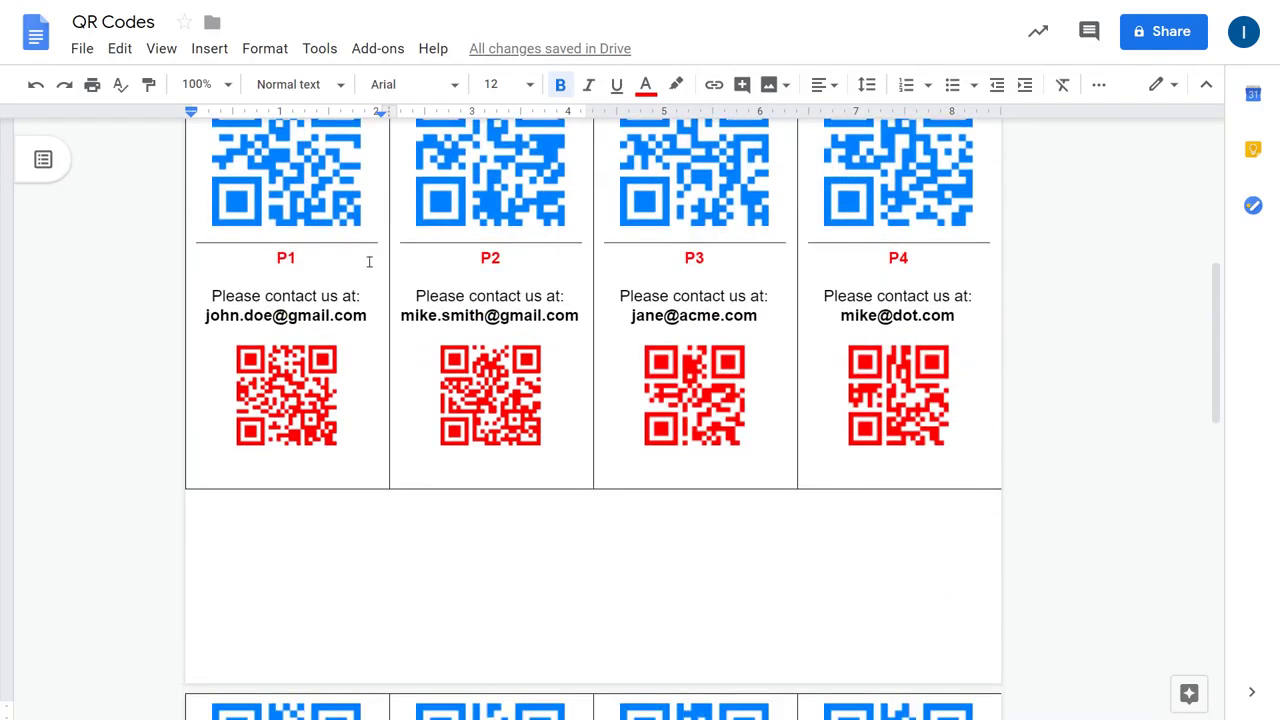
pyautogui.scroll(-4, 368, 261)
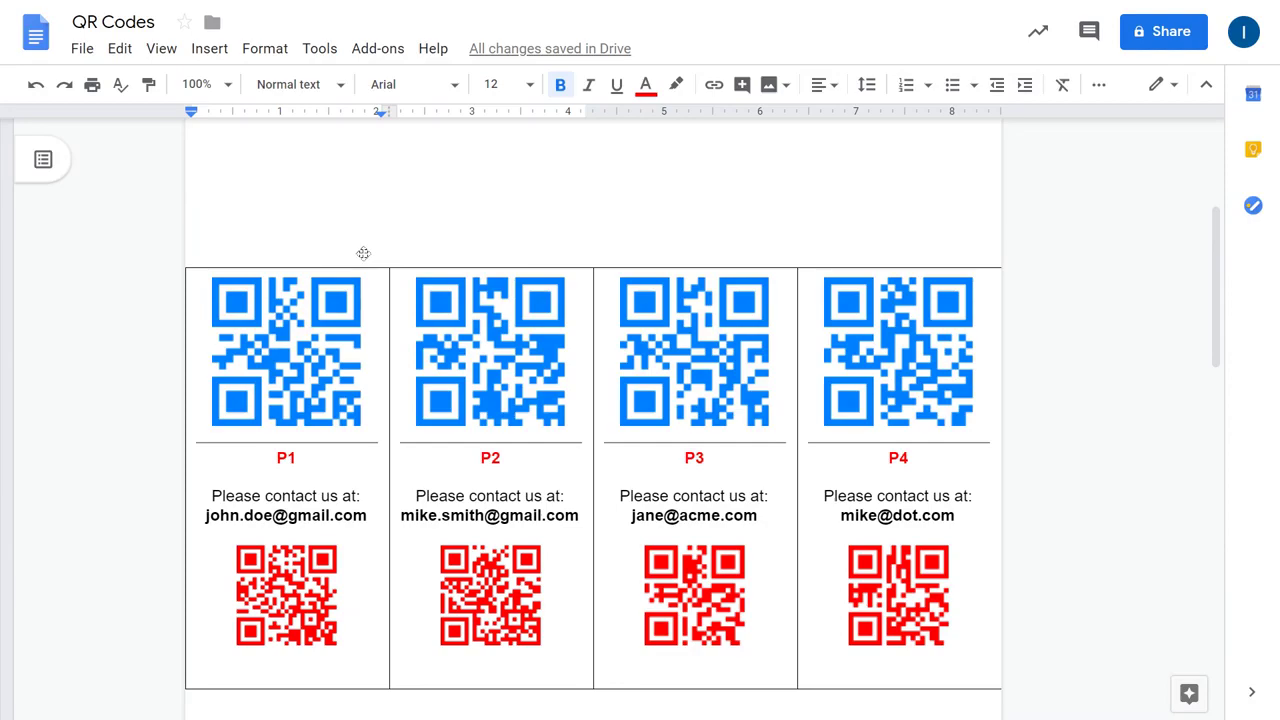
pyautogui.scroll(-2, 363, 253)
pyautogui.scroll(-6, 364, 252)
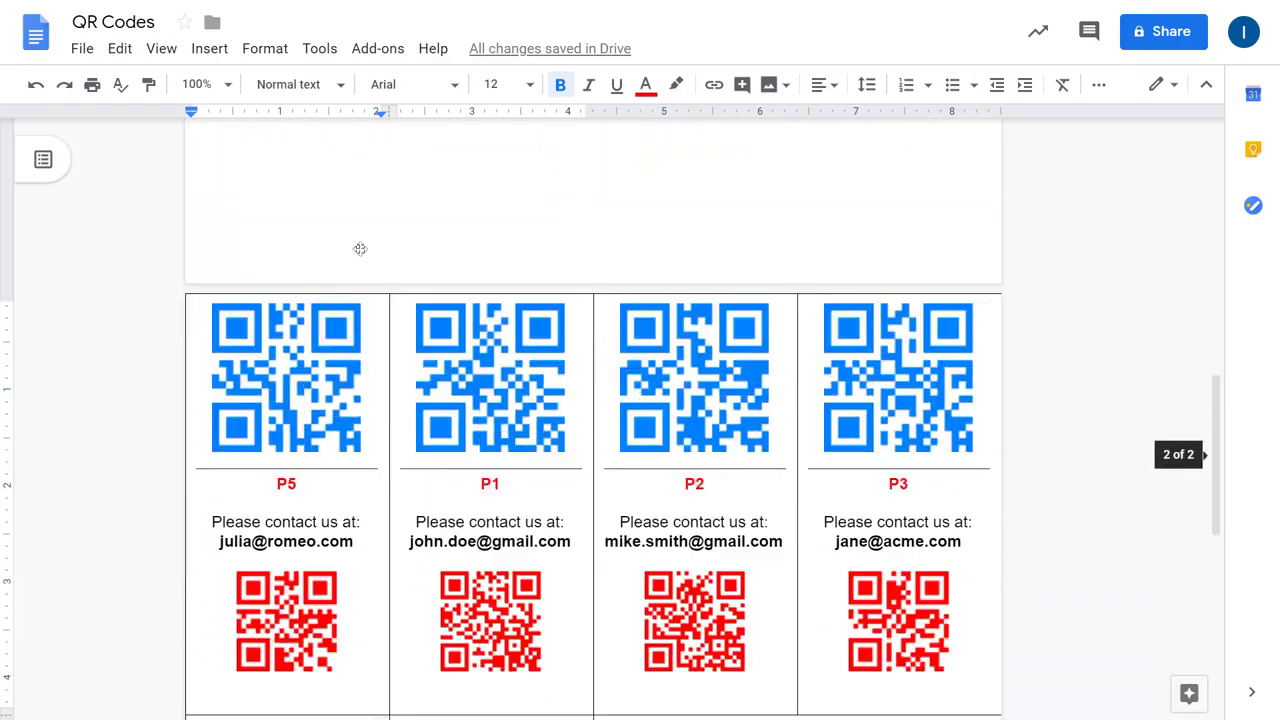
pyautogui.scroll(-3, 354, 246)
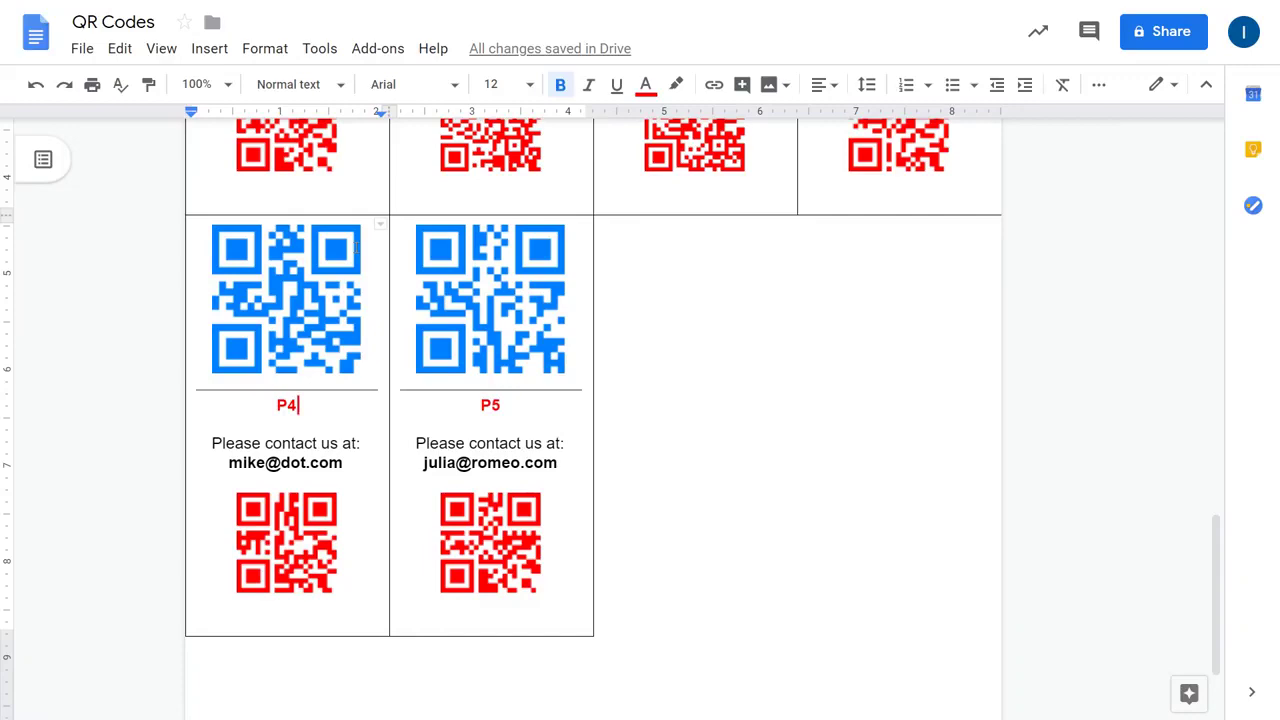
pyautogui.scroll(-2, 354, 246)
pyautogui.scroll(6, 354, 246)
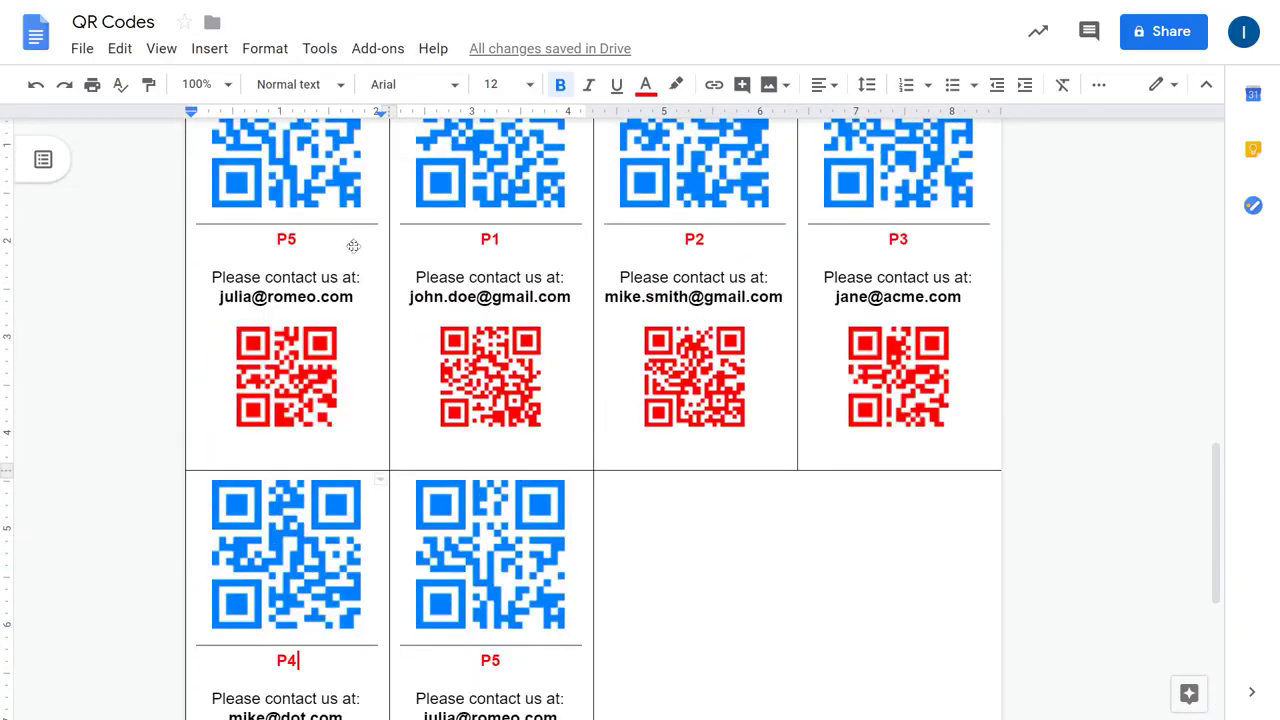
pyautogui.scroll(-1, 354, 246)
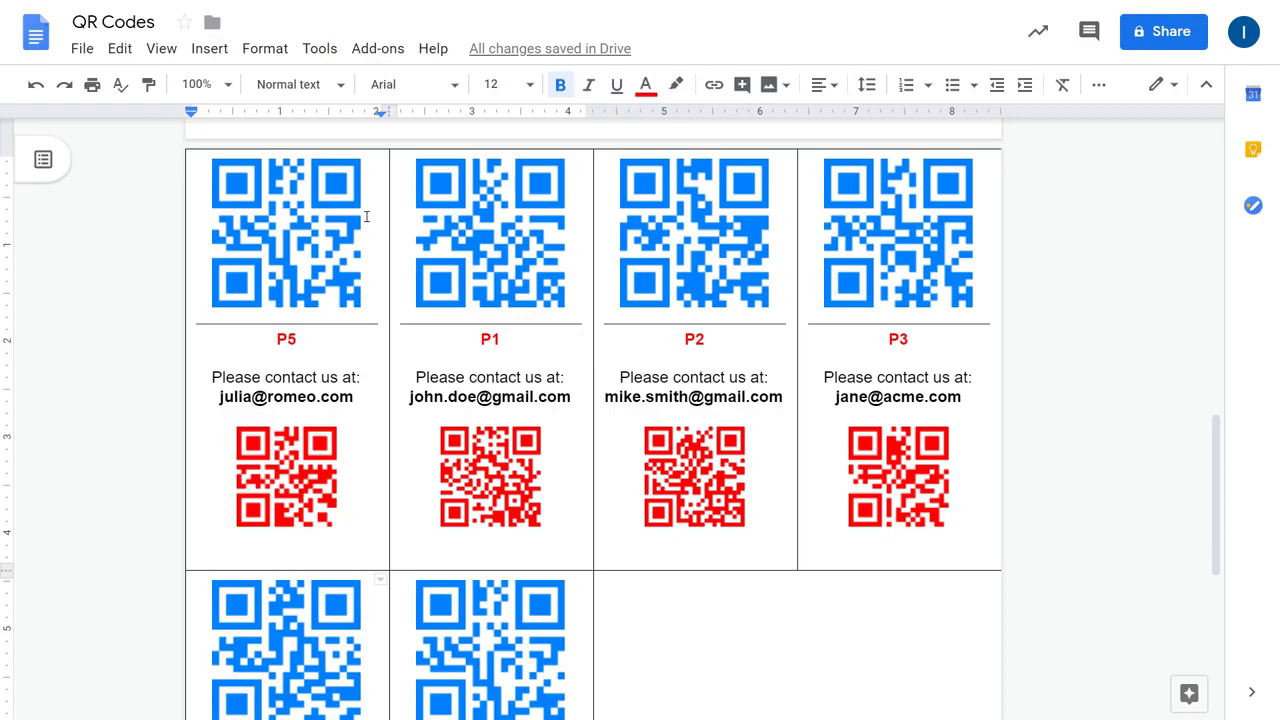
pyautogui.press('Tab')
pyautogui.press('Tab')
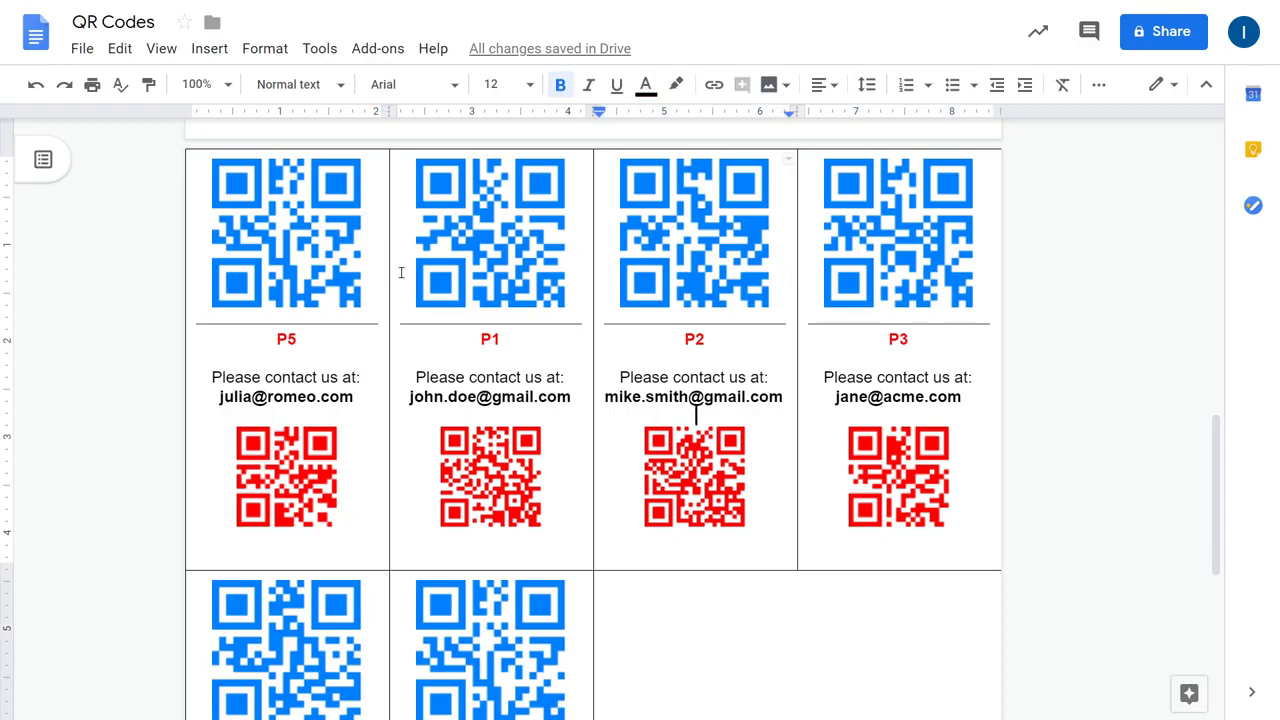
pyautogui.hotkey('shift', 'F10')
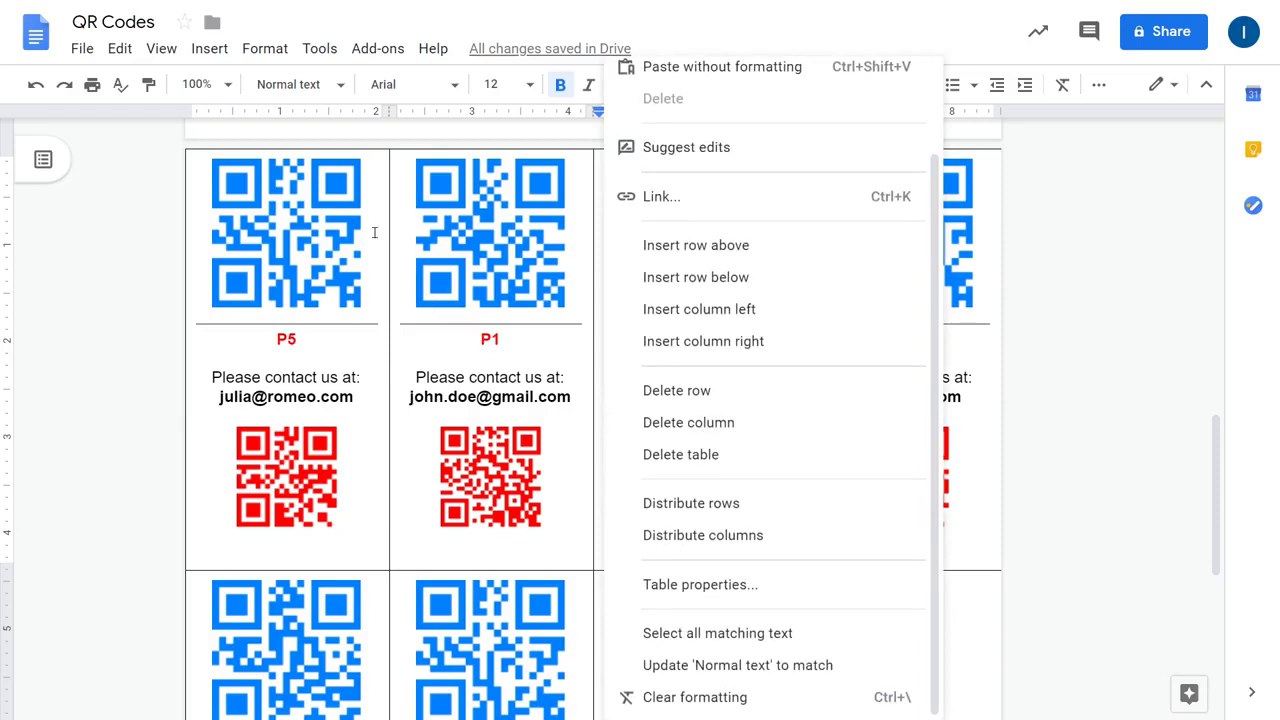
pyautogui.press('Escape')
pyautogui.hotkey('shift', 'Tab')
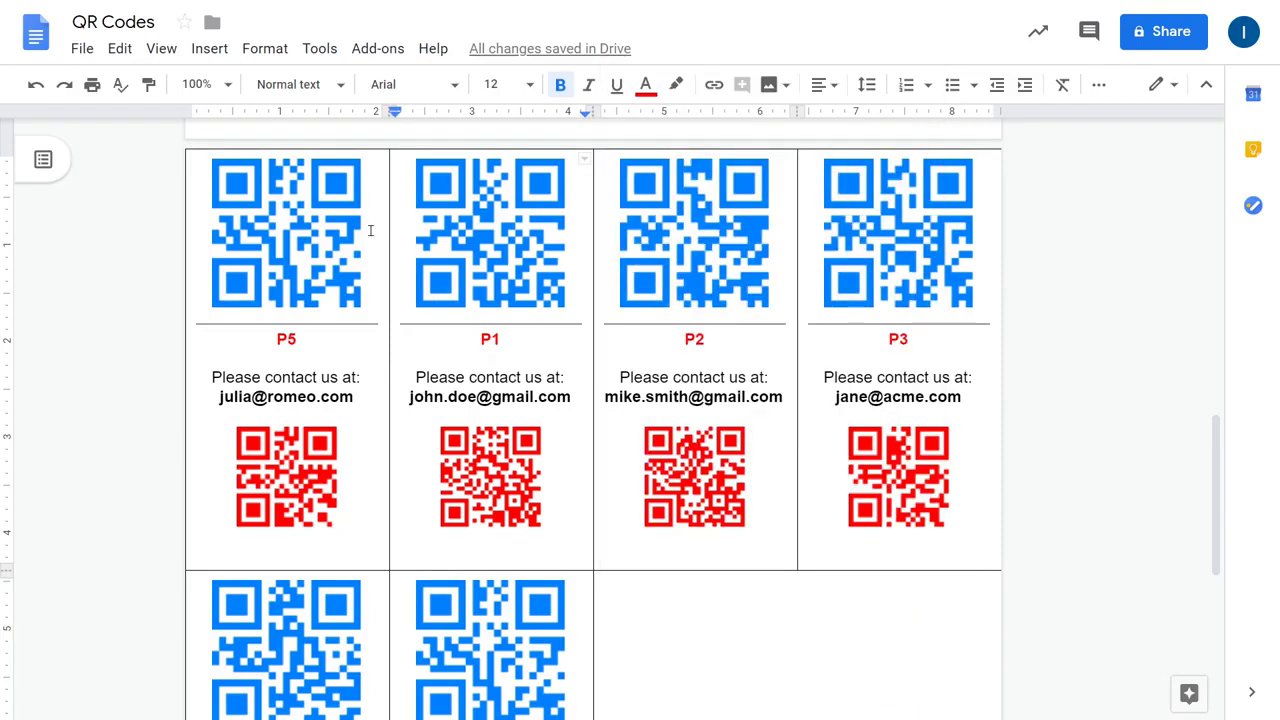